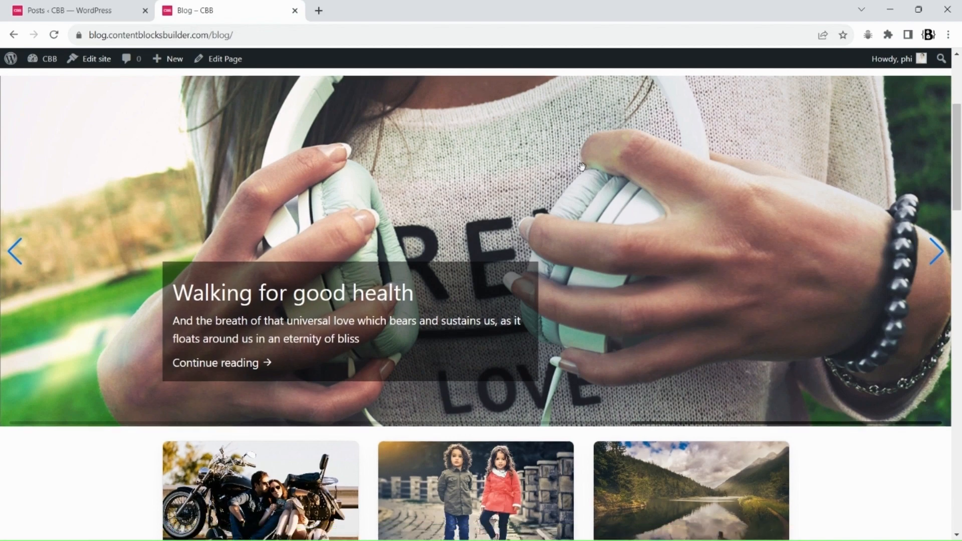
scroll(593, 216, "down", 10)
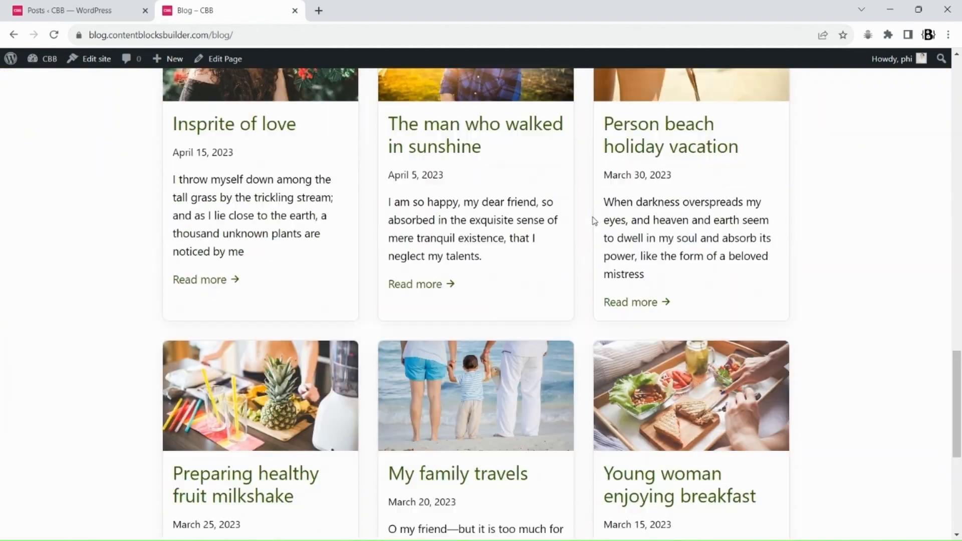
Open the "Travel Tips for Couples" post from the blog page in a new tab and switch to it
scroll(575, 218, "up", 13)
scroll(455, 235, "up", 6)
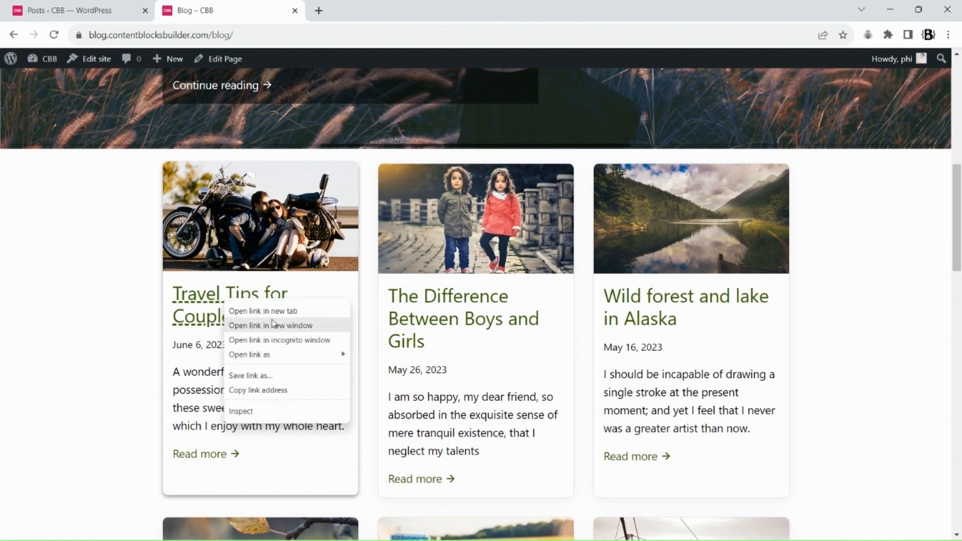
left_click(263, 311)
left_click(374, 10)
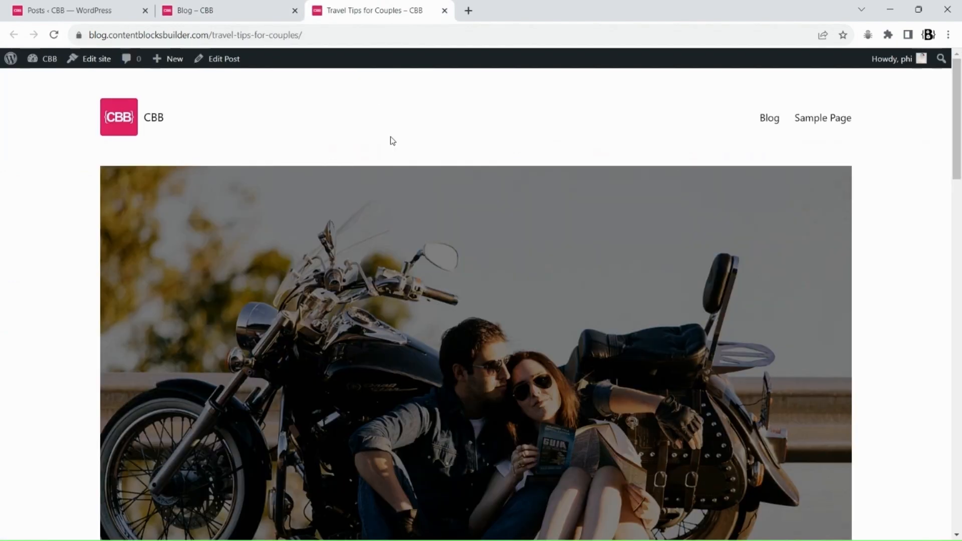
Open the Single Posts template in the site editor for editing from the post
scroll(395, 150, "down", 10)
scroll(396, 179, "down", 12)
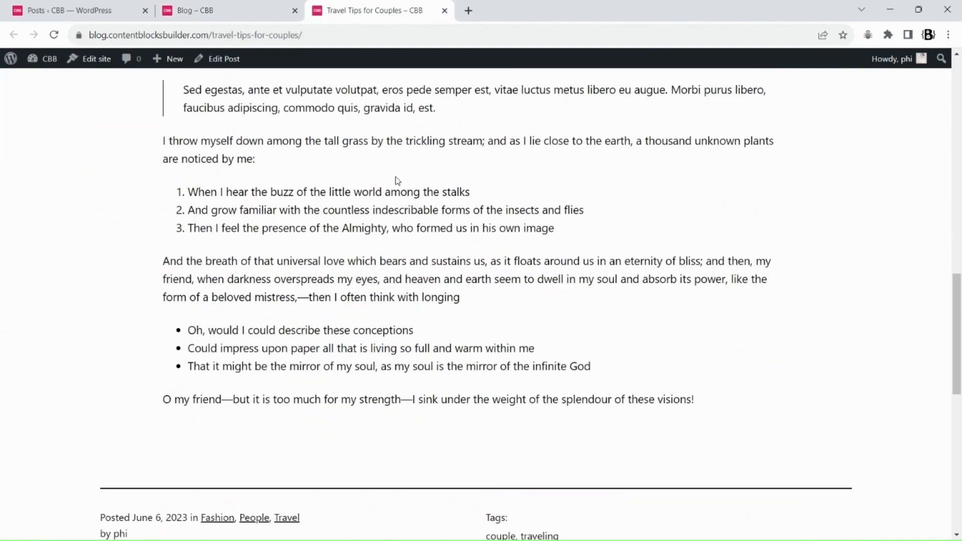
scroll(396, 179, "up", 20)
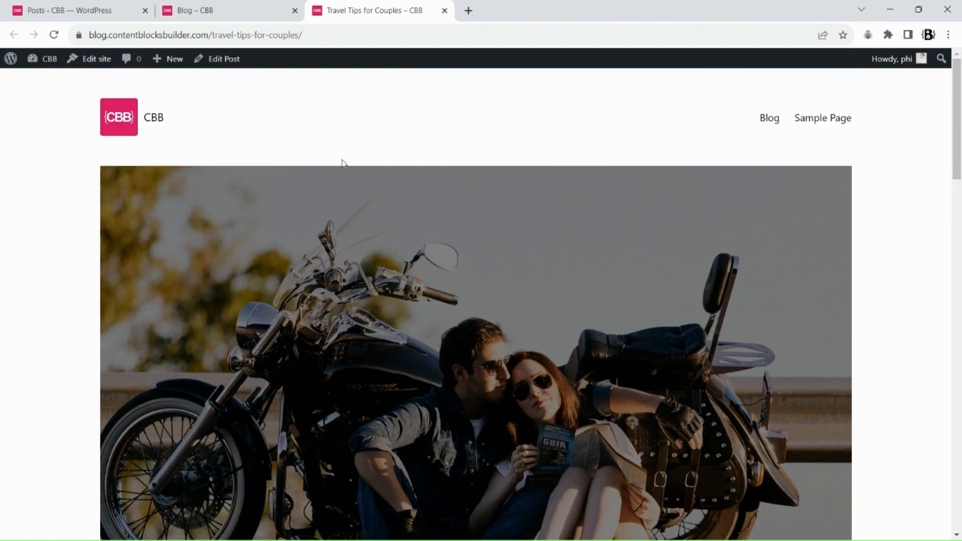
left_click(90, 62)
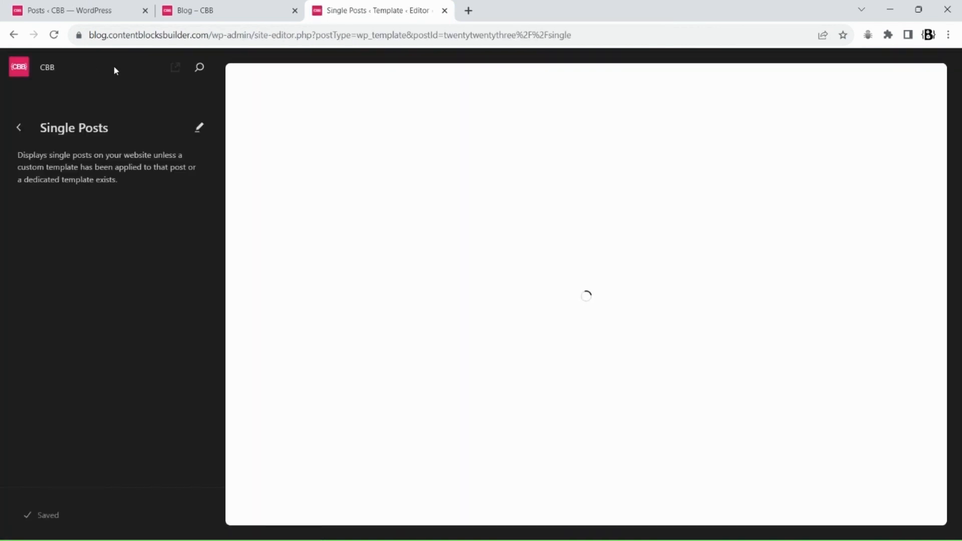
left_click(200, 127)
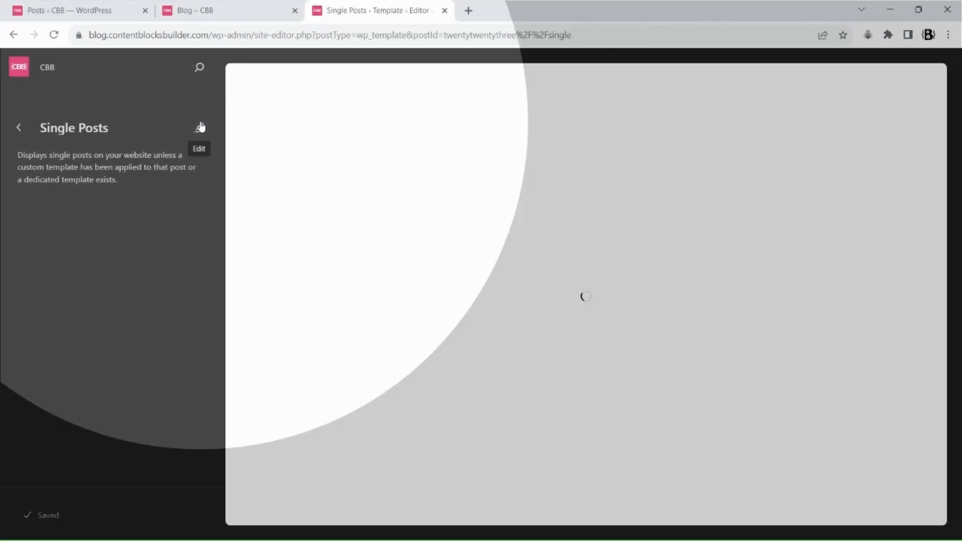
scroll(448, 216, "down", 10)
scroll(449, 216, "up", 3)
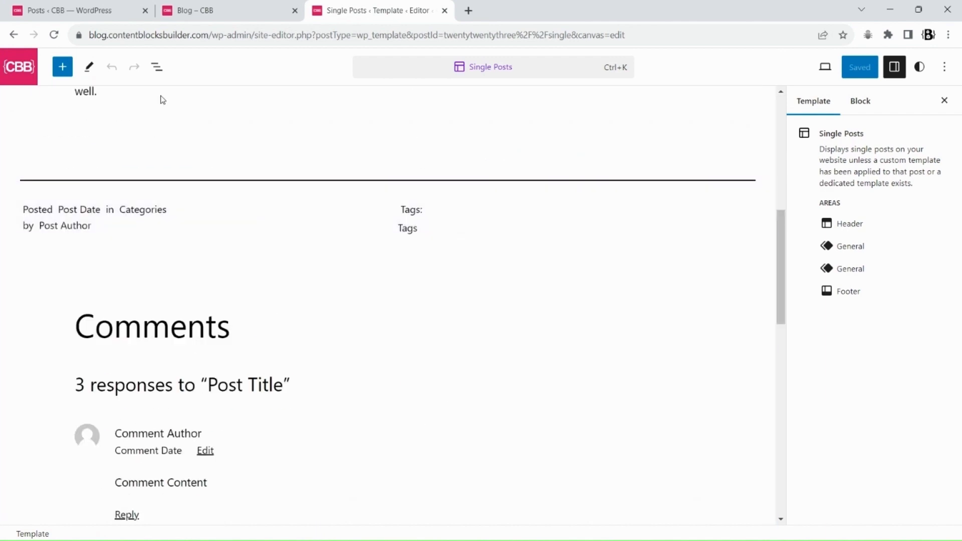
Insert an empty paragraph block after the Post Meta block in the template, starting a slash command
left_click(157, 67)
left_click(13, 153)
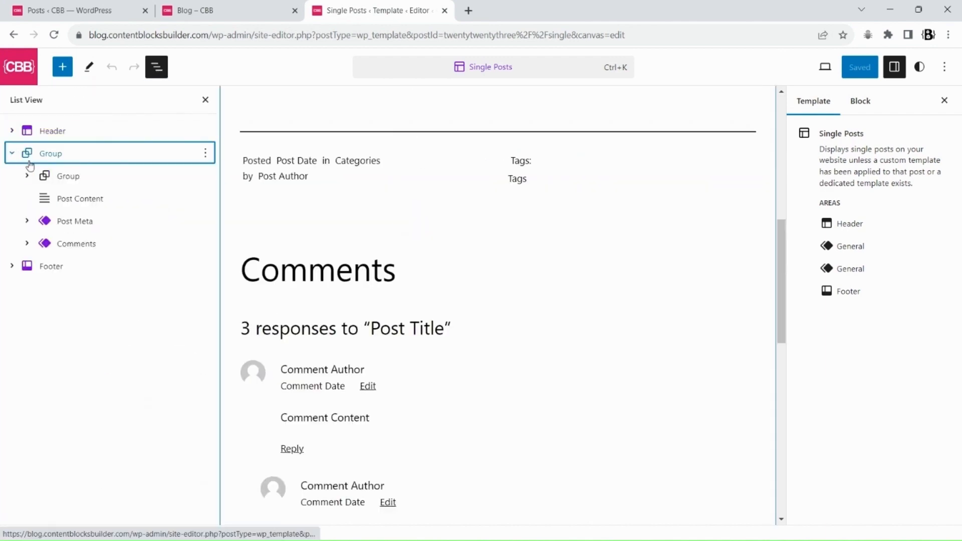
left_click(77, 220)
left_click(441, 109)
left_click(463, 242)
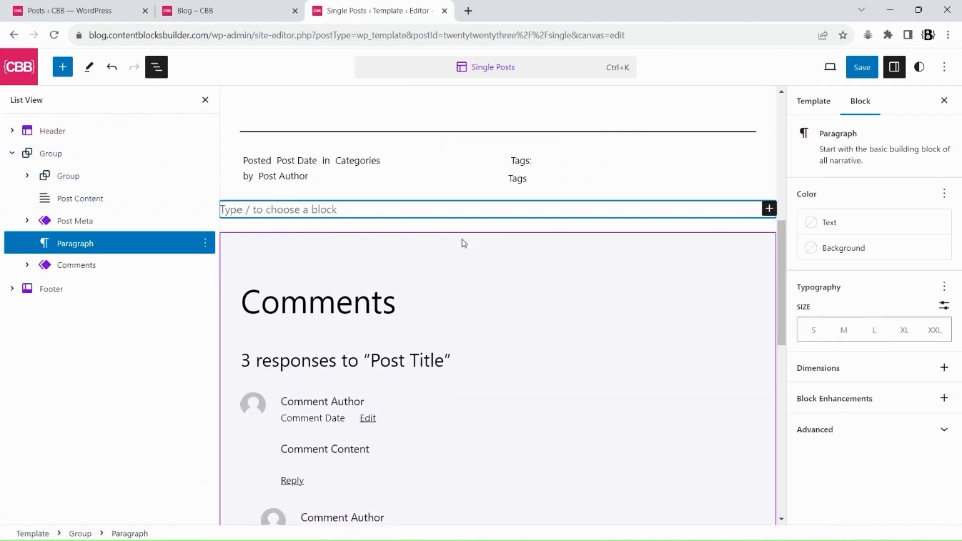
type("/")
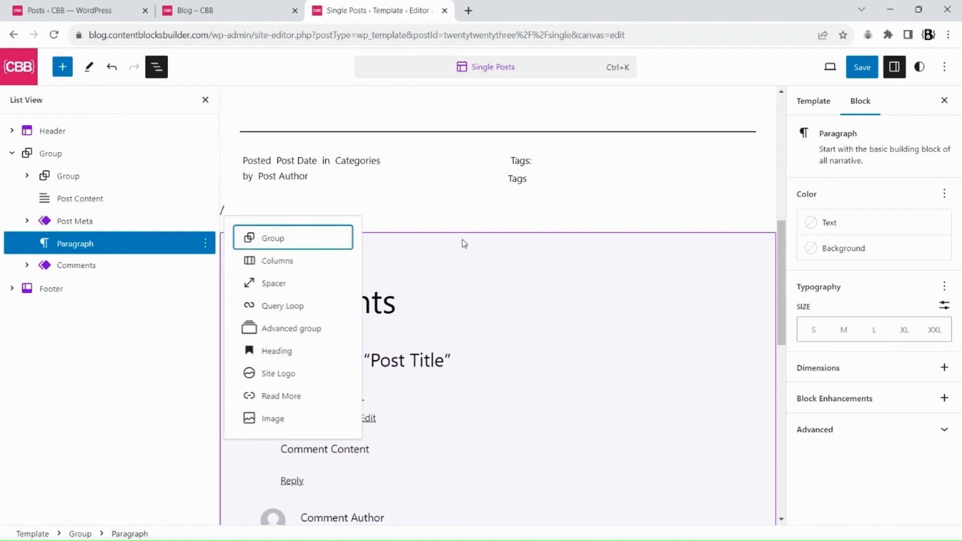
Open the Blog page in the block editor in a new tab
left_click(211, 10)
right_click(216, 58)
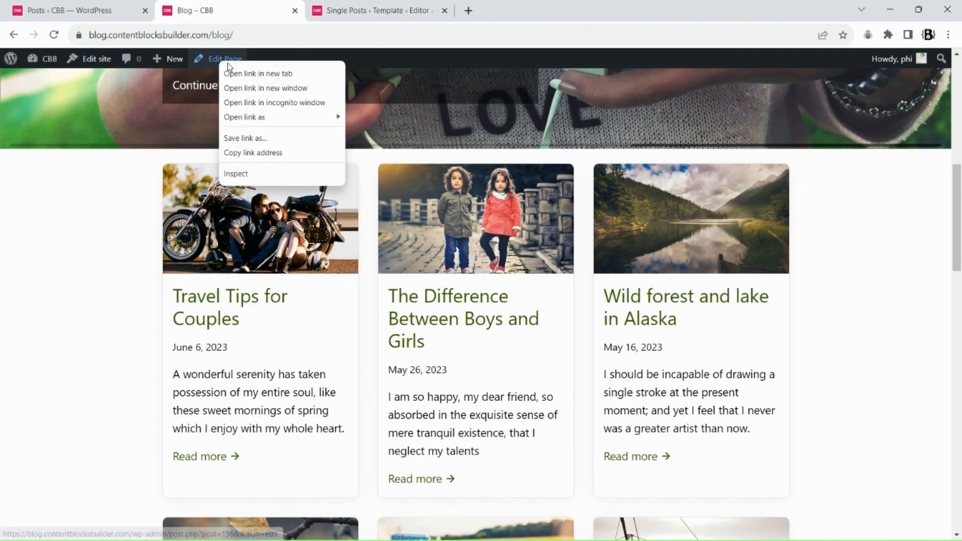
left_click(240, 73)
left_click(501, 10)
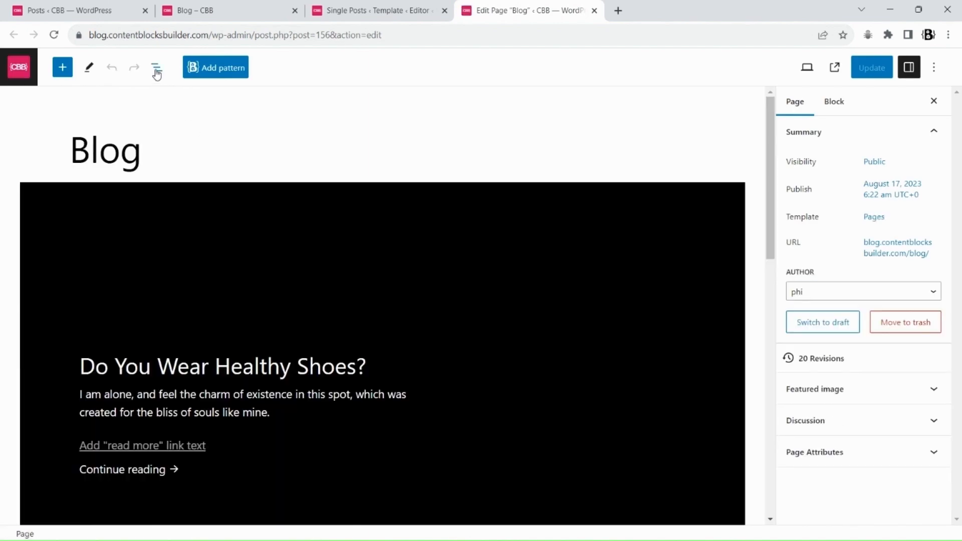
Copy the second Query Loop block on the Blog page
left_click(157, 67)
left_click(63, 165)
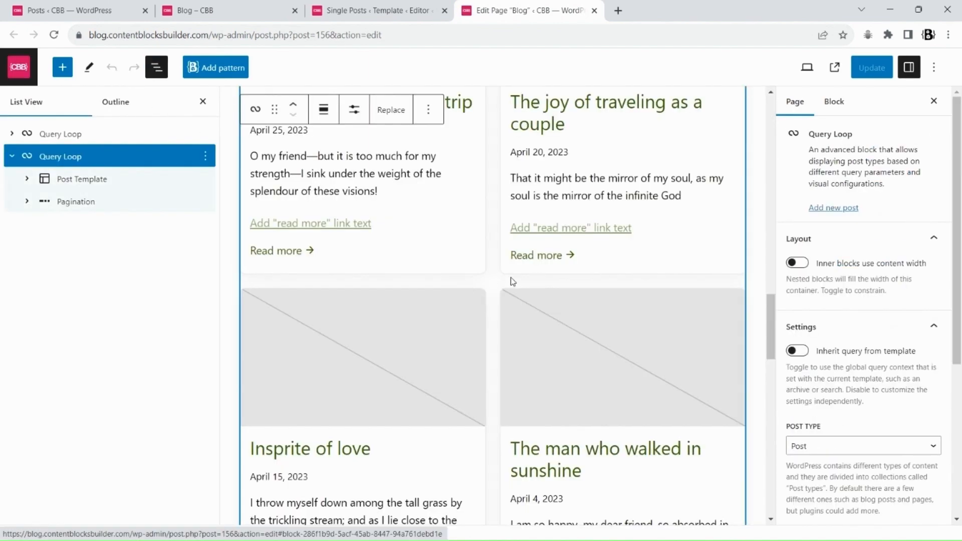
left_click(209, 158)
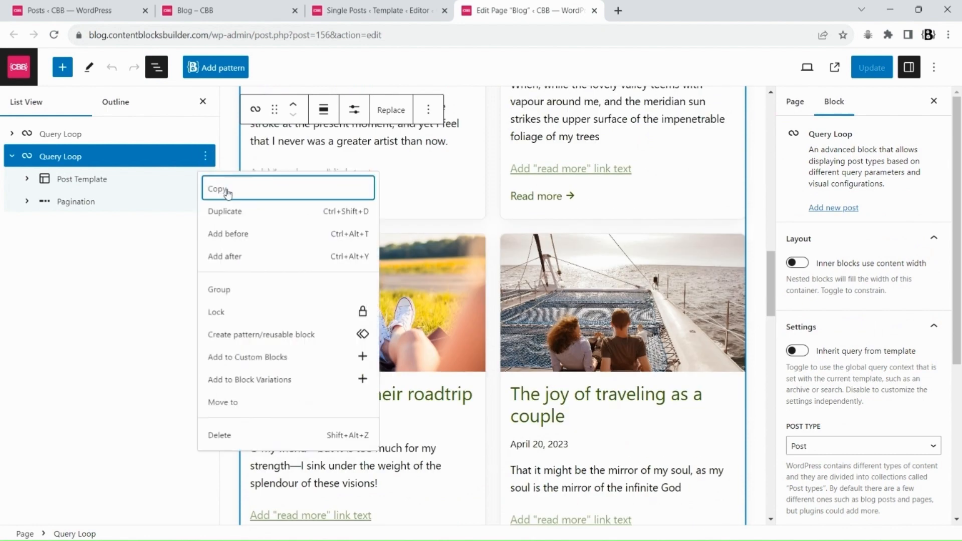
left_click(220, 186)
Replace the template's new empty paragraph with the copied Query Loop block
left_click(380, 10)
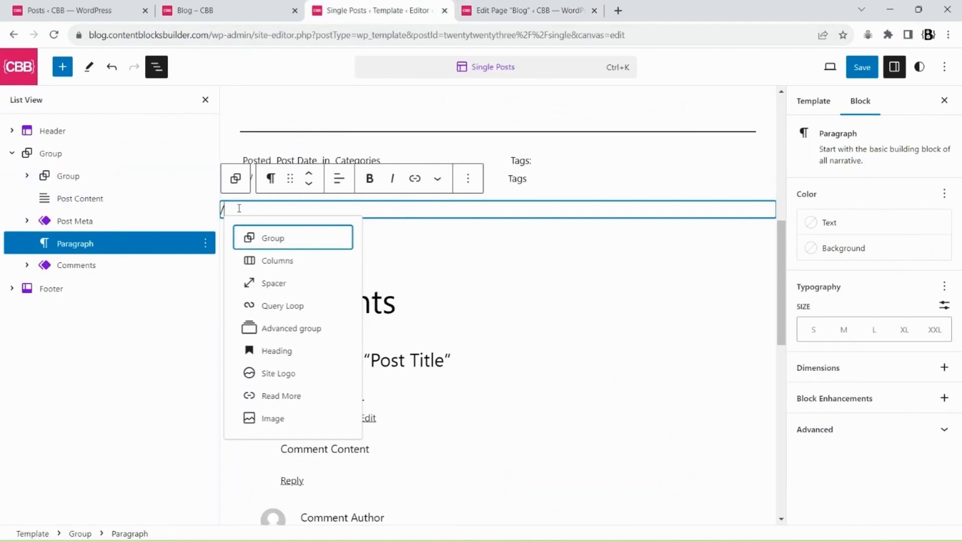
key("BackSpace")
key("ctrl+v")
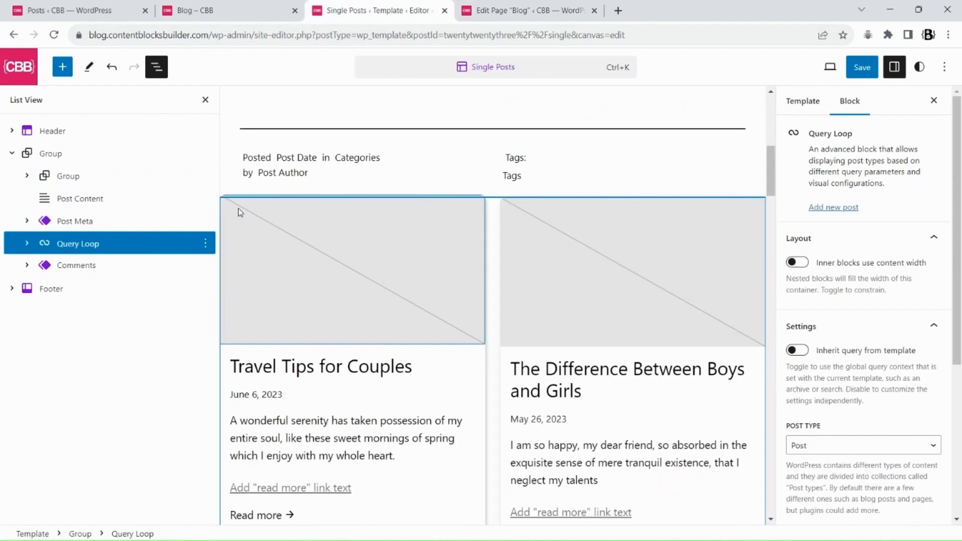
scroll(645, 285, "down", 8)
scroll(645, 287, "up", 10)
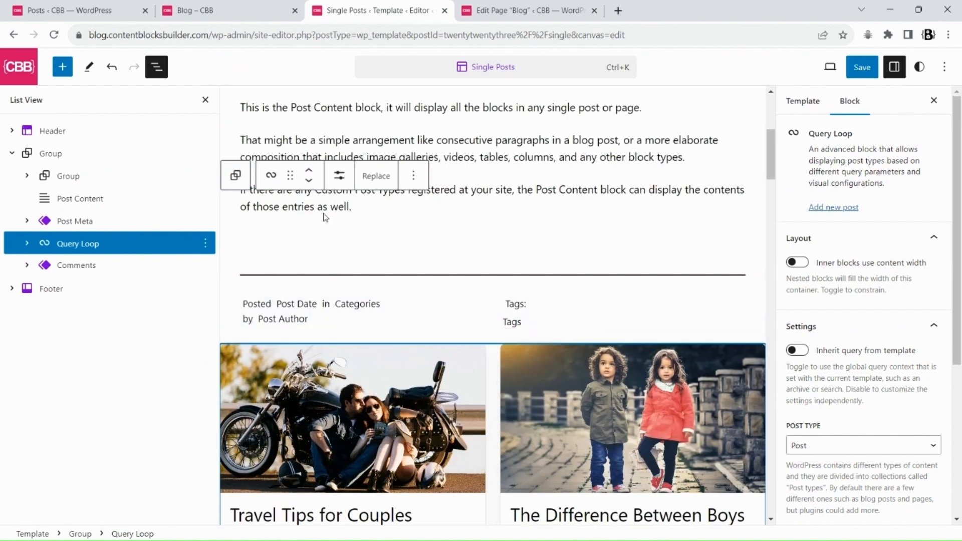
Review the pasted Query Loop's items-per-page and query settings
left_click(339, 175)
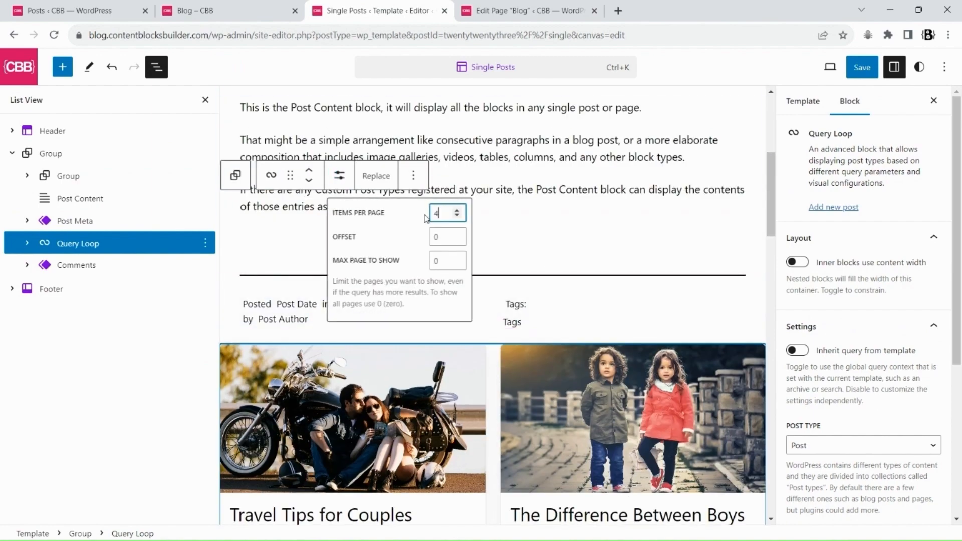
scroll(891, 341, "down", 4)
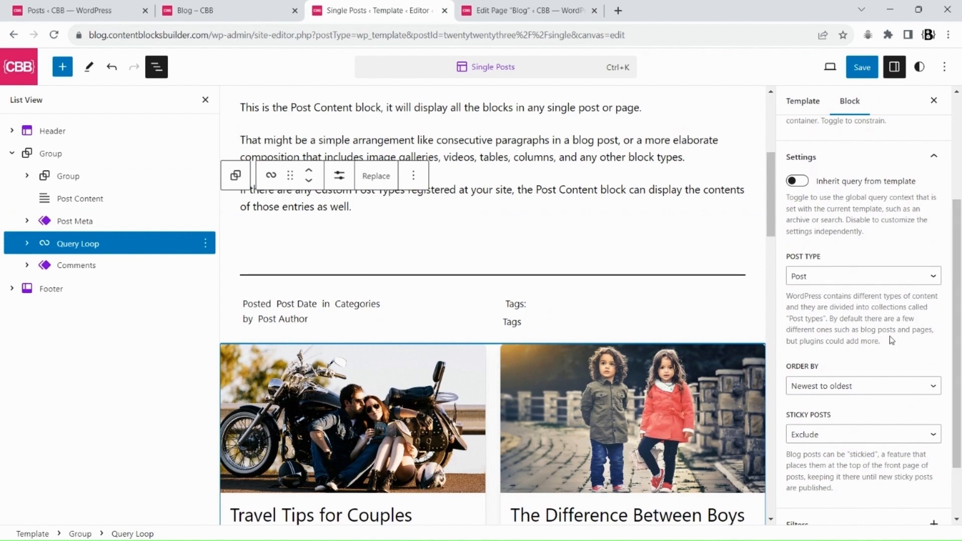
scroll(892, 340, "down", 3)
left_click(882, 356)
left_click(886, 358)
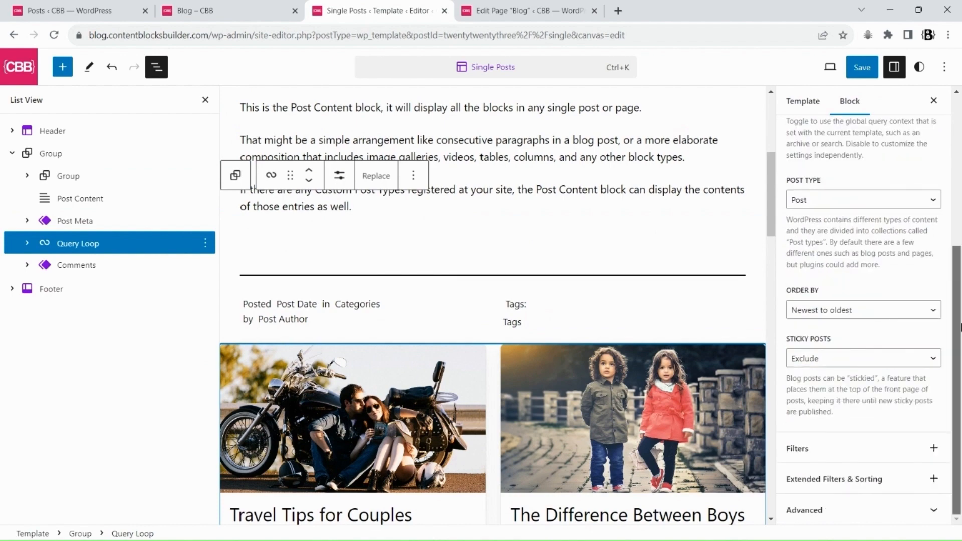
scroll(631, 335, "down", 12)
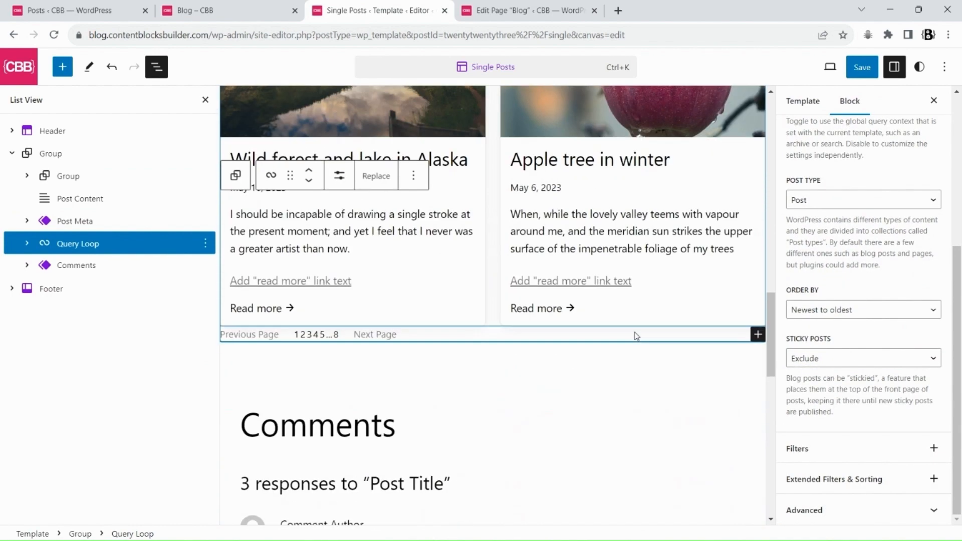
scroll(636, 332, "up", 10)
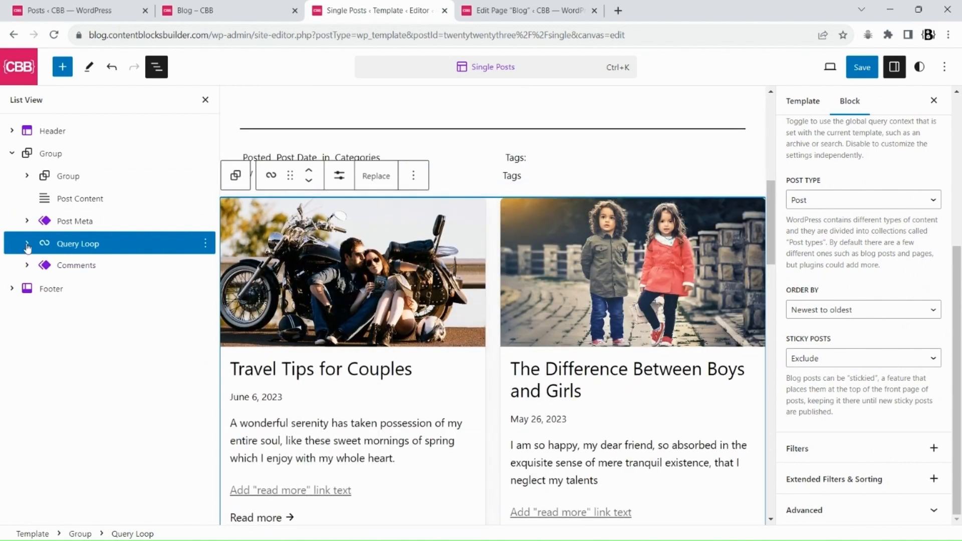
Delete the Pagination block from the pasted Query Loop
left_click(26, 243)
left_click(107, 268)
left_click(205, 288)
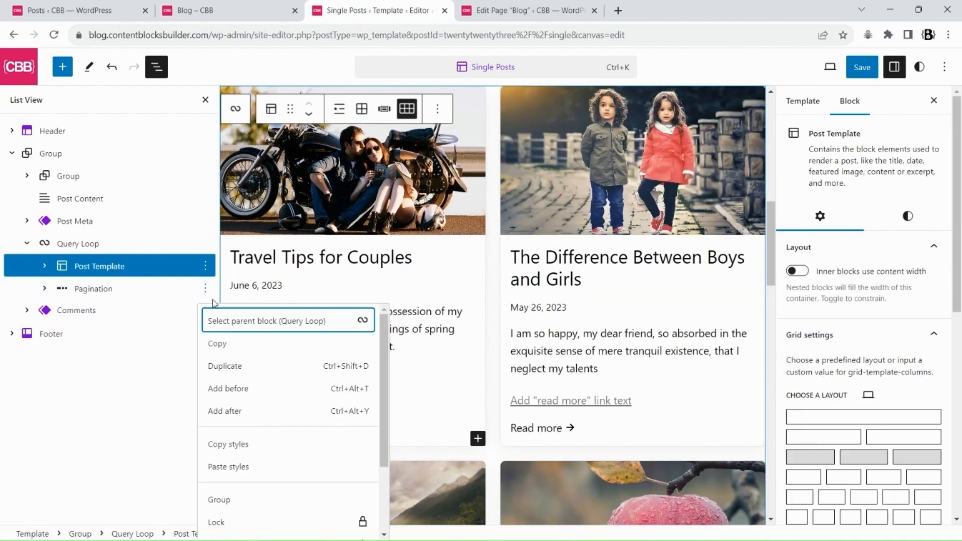
scroll(251, 475, "down", 3)
left_click(249, 522)
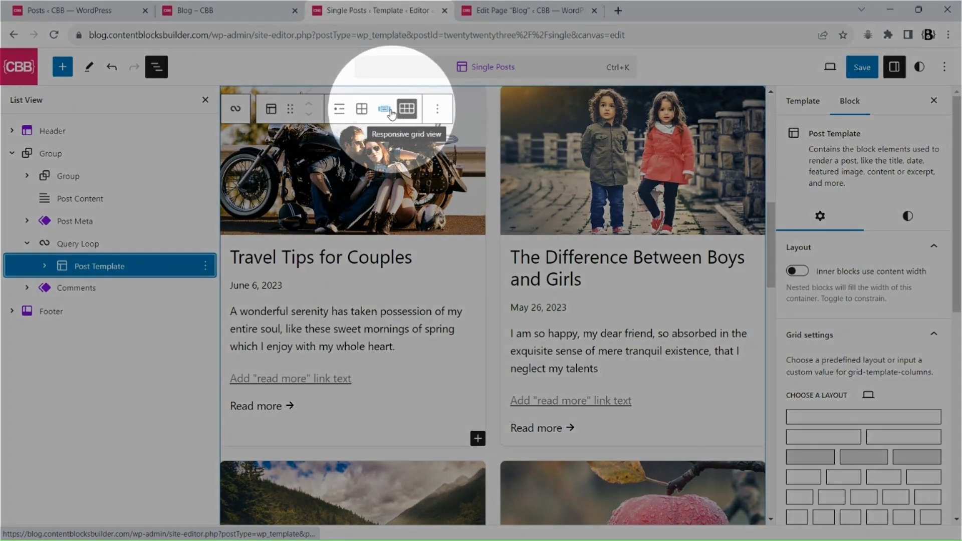
Save the Single Posts template
scroll(960, 347, "down", 3)
scroll(960, 347, "down", 5)
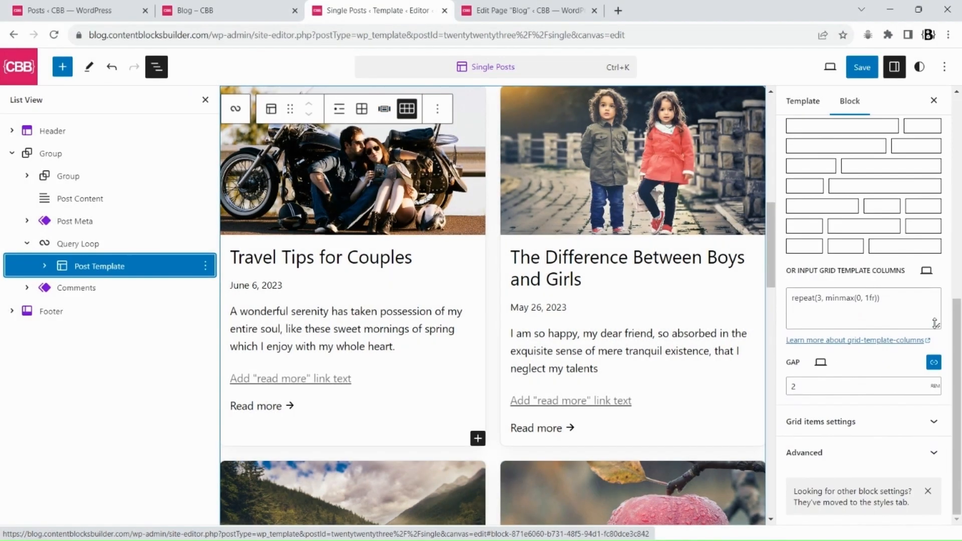
scroll(575, 342, "up", 5)
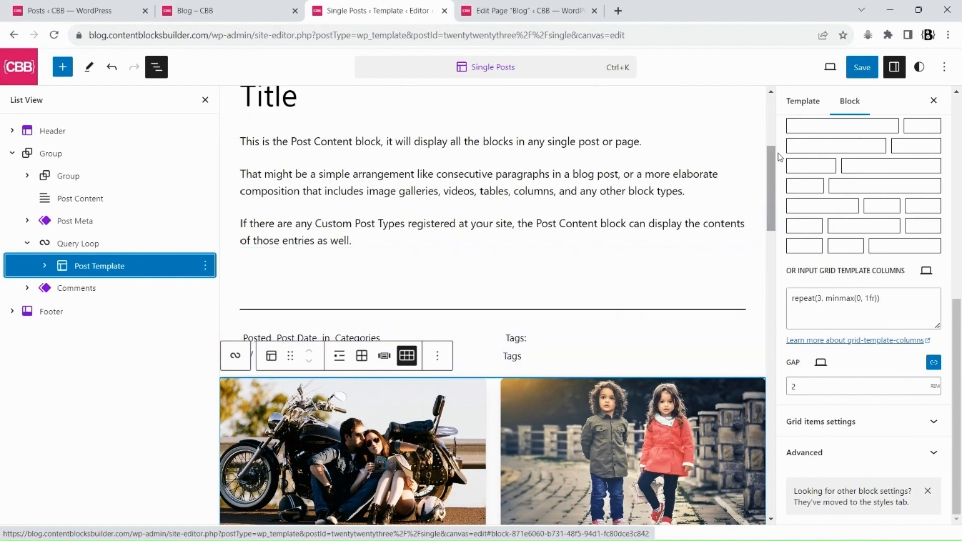
left_click(861, 66)
left_click(831, 66)
Open the Travel Tips for Couples post on the live site and scroll through its post grid
left_click(201, 10)
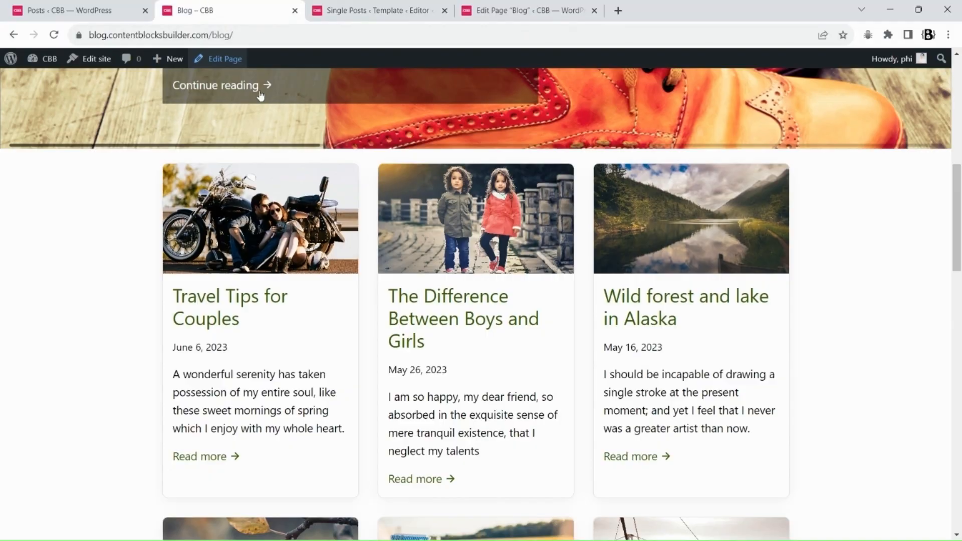
left_click(288, 297)
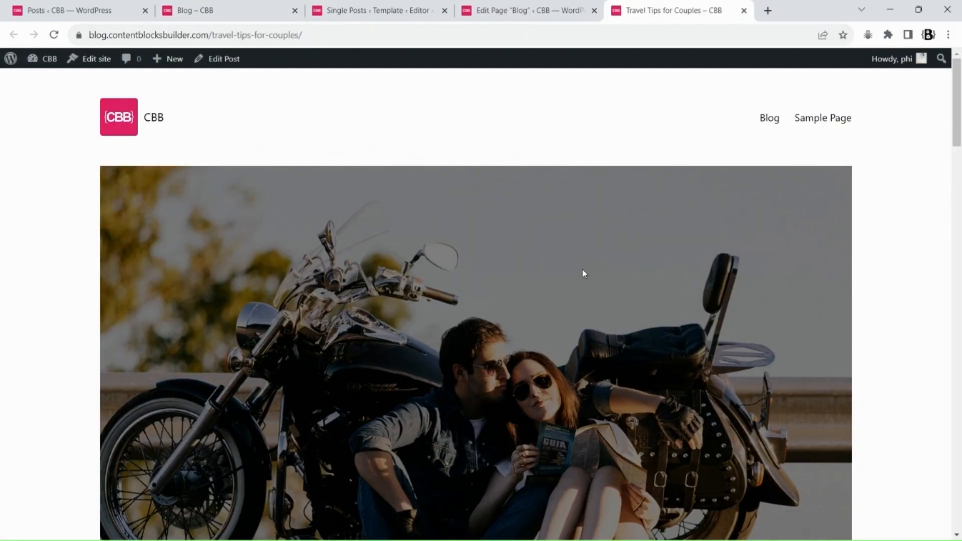
scroll(583, 273, "down", 20)
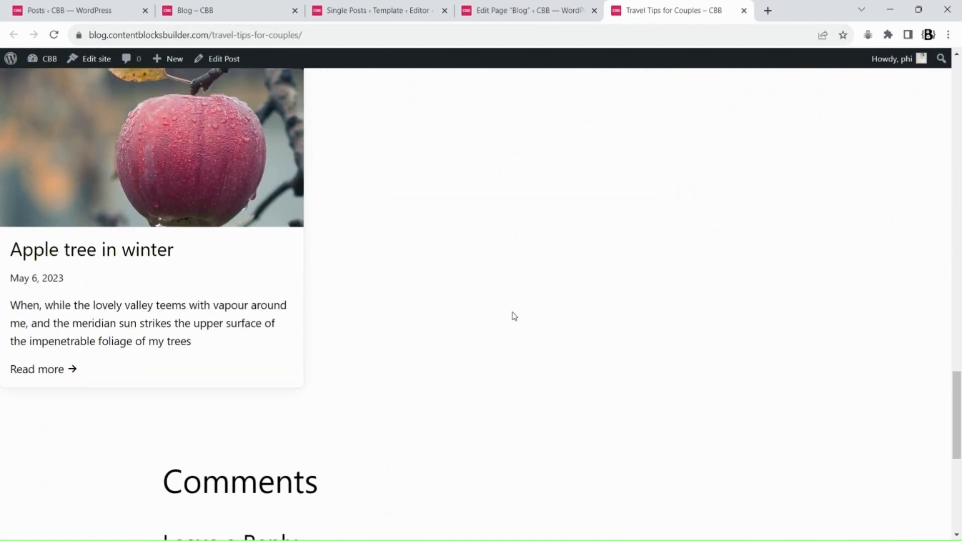
scroll(515, 316, "up", 10)
Set the Post Template grid layout to four columns
left_click(375, 10)
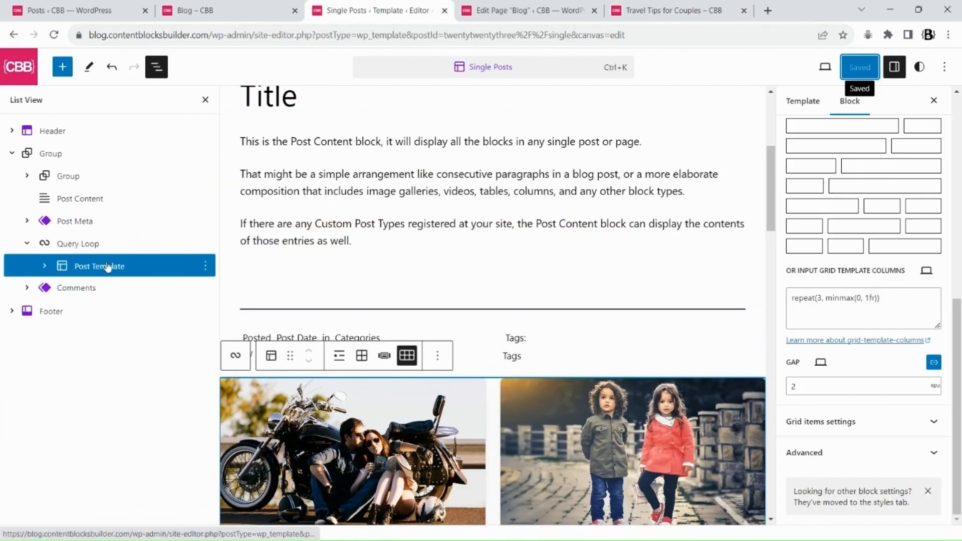
scroll(862, 251, "up", 3)
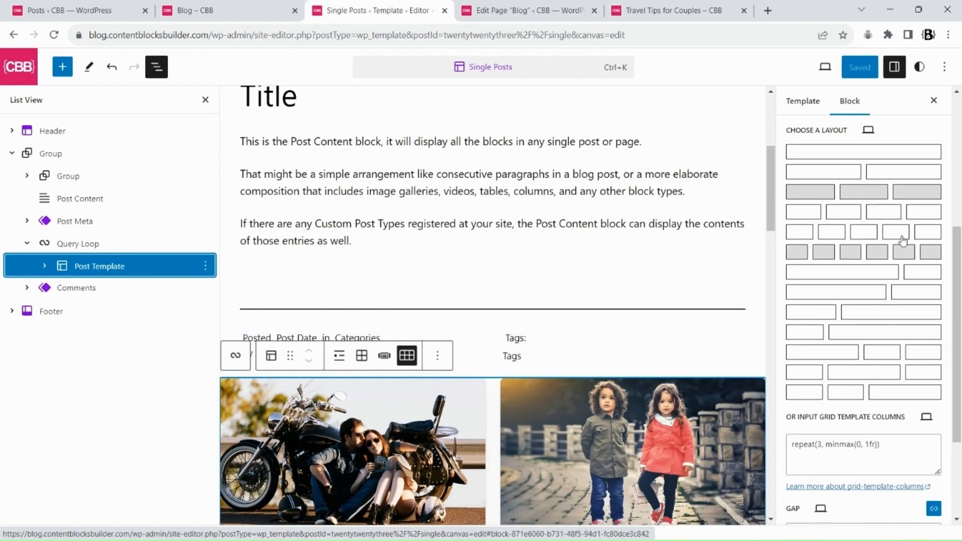
left_click(900, 213)
Check the tablet grid layout, return to the desktop layout, and save the template
left_click(868, 130)
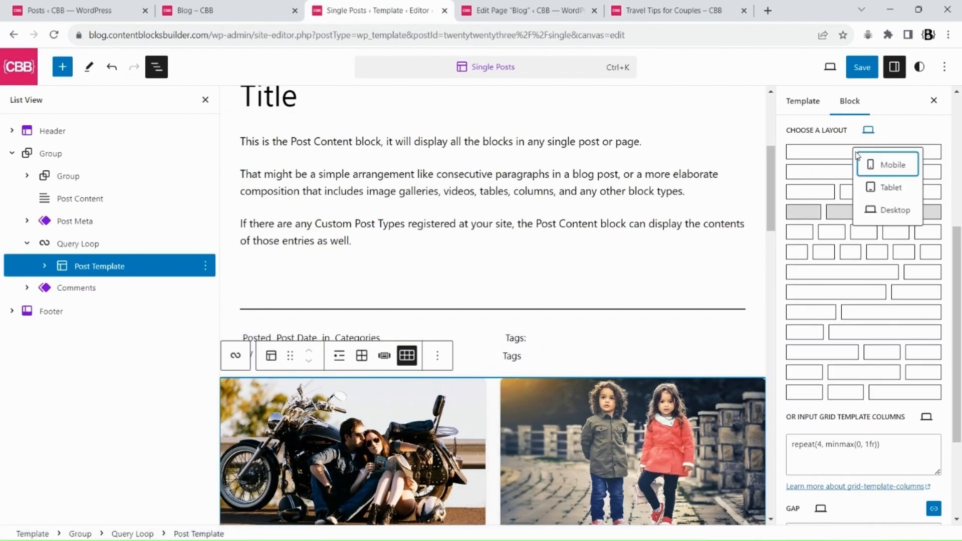
left_click(888, 189)
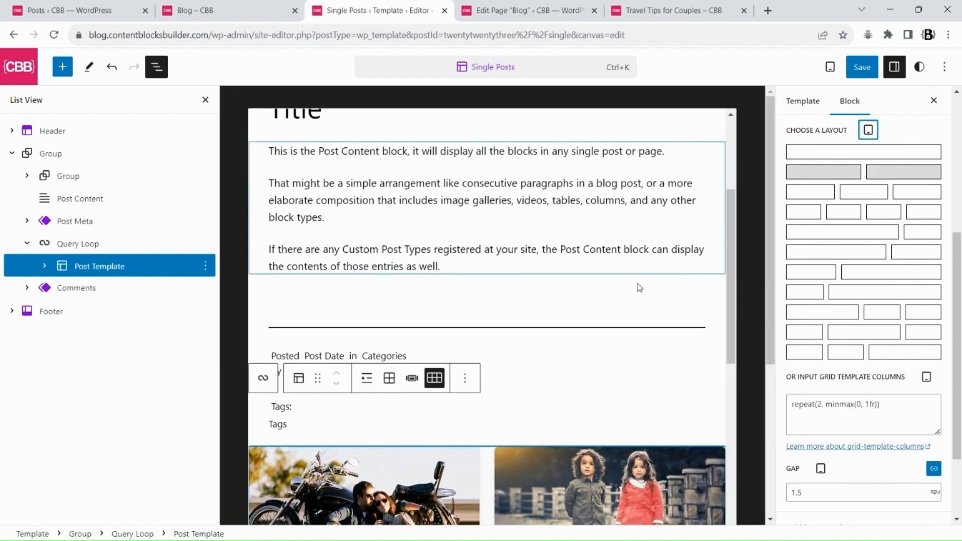
left_click(868, 129)
left_click(883, 209)
left_click(861, 67)
left_click(830, 67)
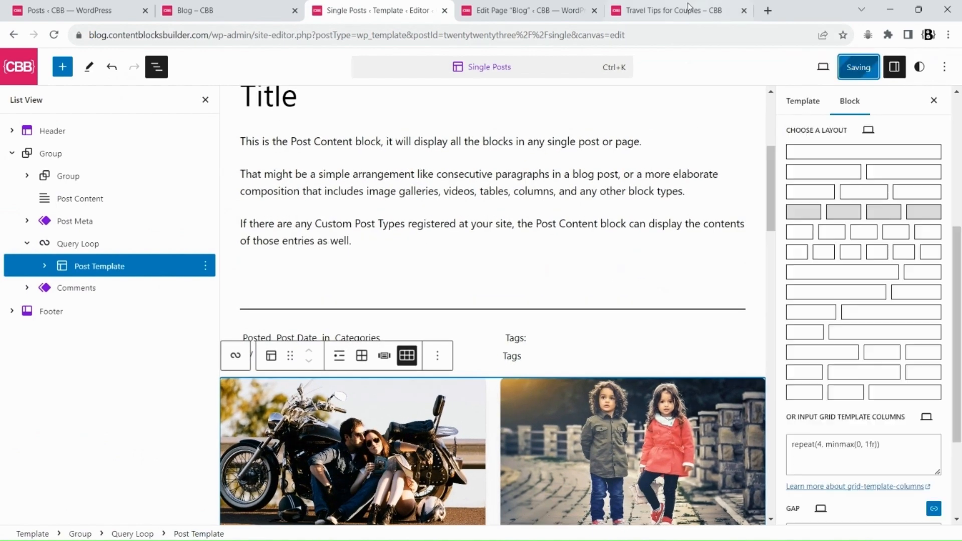
Reload the Travel Tips for Couples post on the live site and scroll through its four-column post grid
left_click(687, 6)
key("F5")
scroll(523, 180, "down", 5)
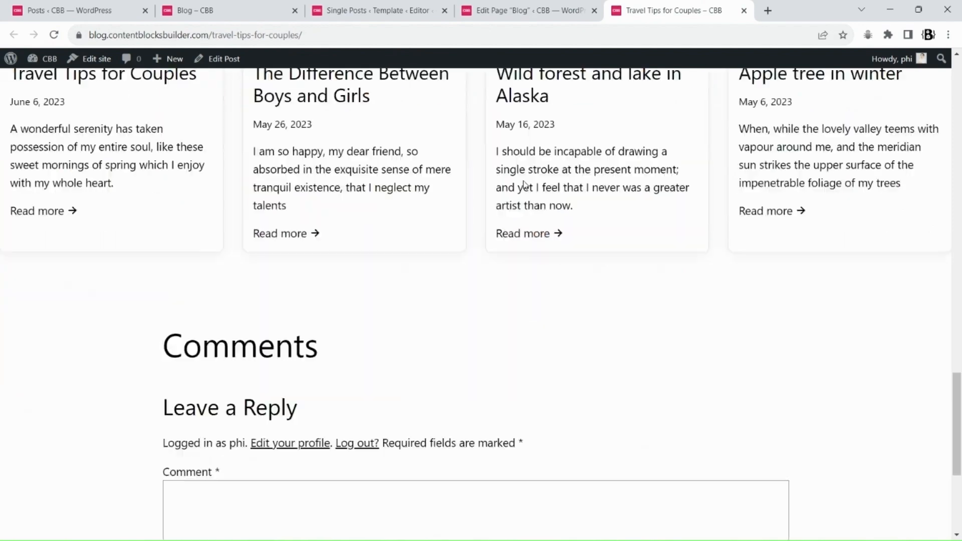
scroll(523, 184, "up", 20)
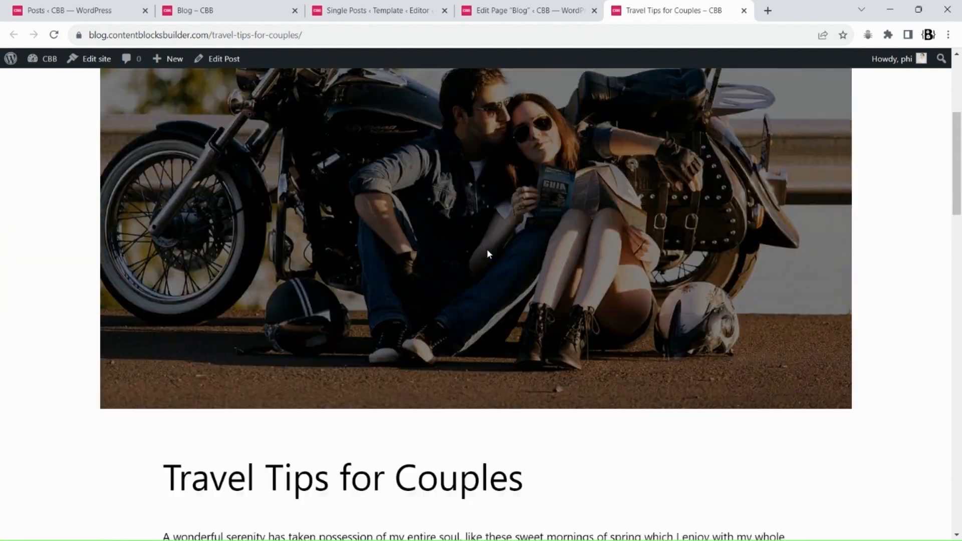
scroll(488, 253, "down", 3)
scroll(489, 214, "down", 12)
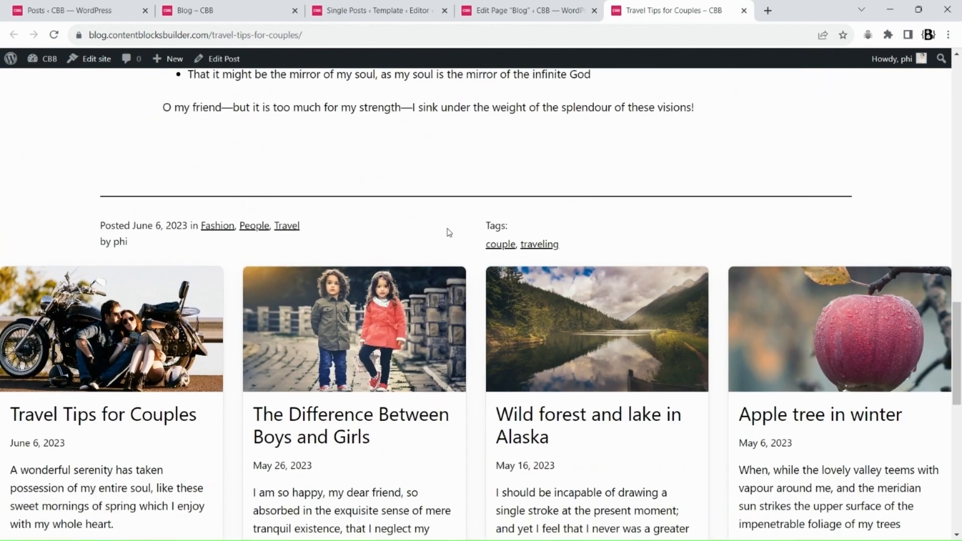
Select the Query Loop in the template and enable the Filter By Post IDs tool under Extended Filters & Sorting
left_click(346, 10)
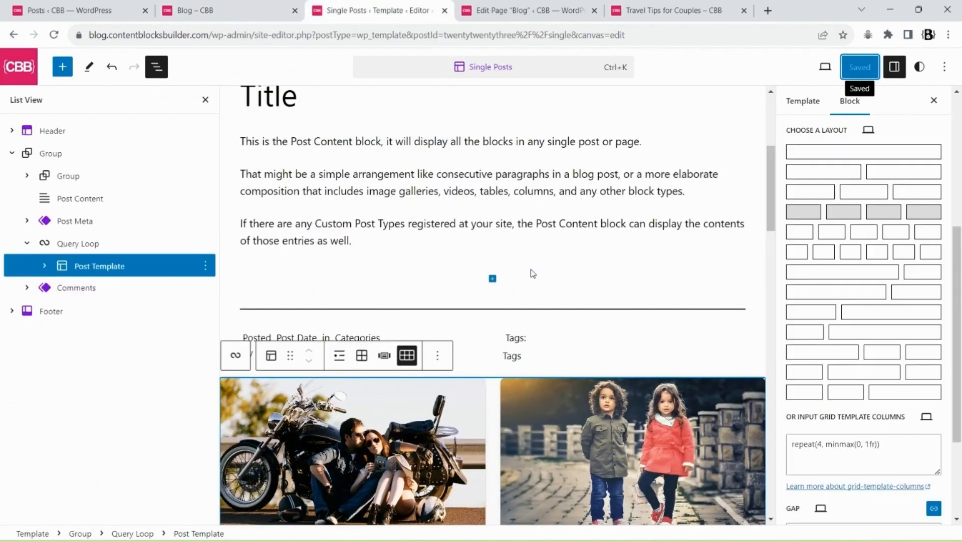
left_click(78, 245)
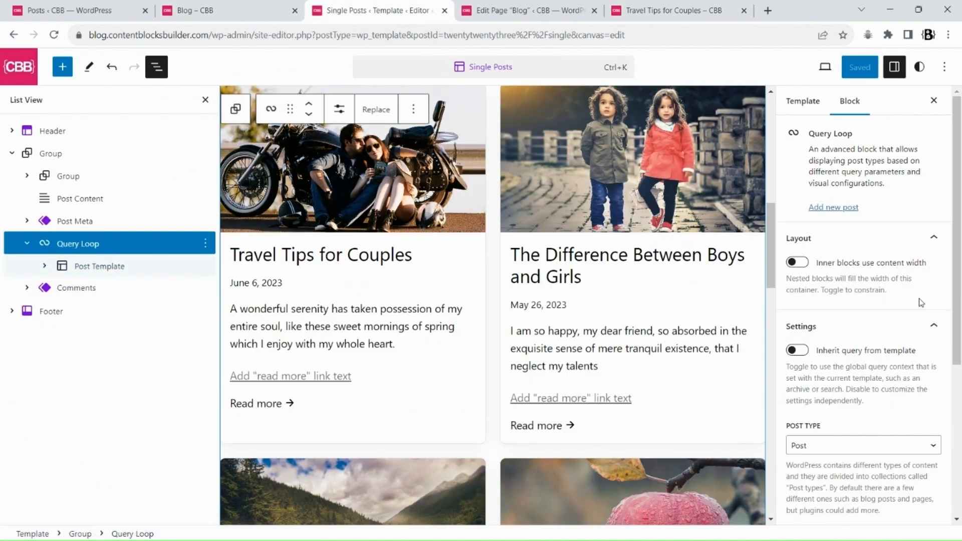
scroll(922, 303, "down", 5)
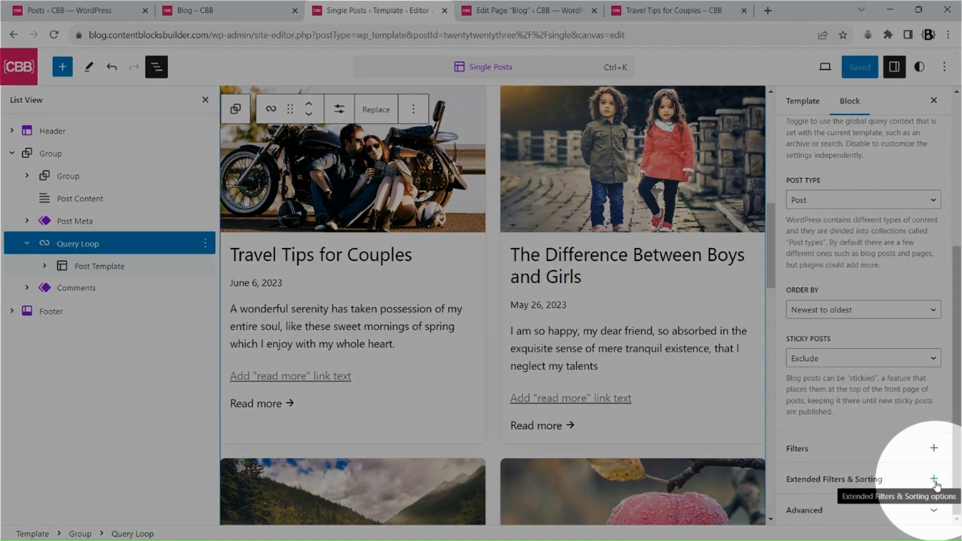
left_click(933, 480)
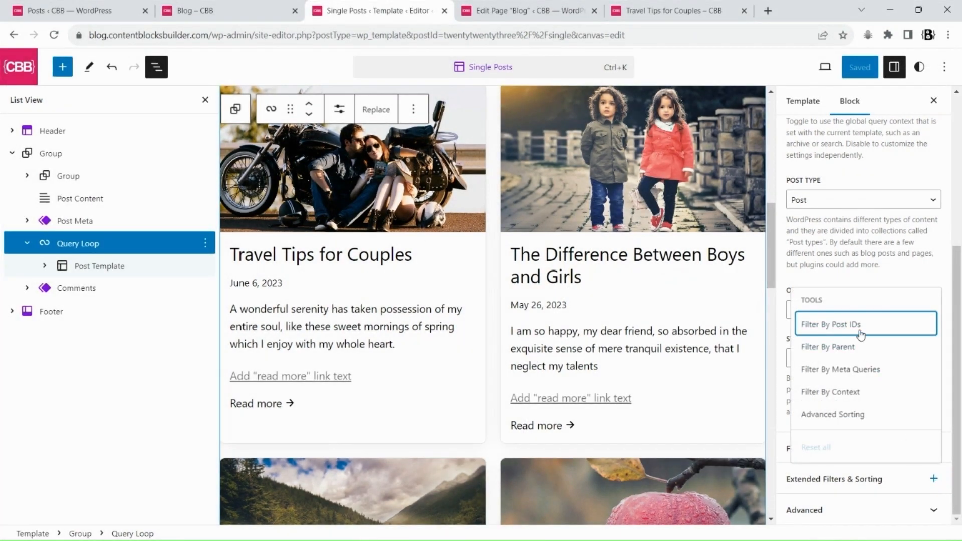
left_click_drag(957, 347, 960, 449)
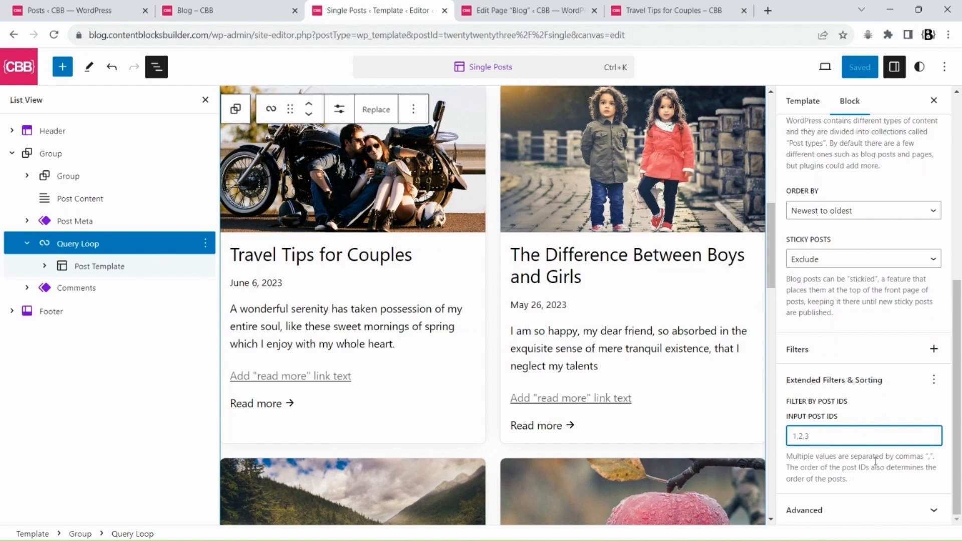
triple_click(865, 479)
left_click(889, 432)
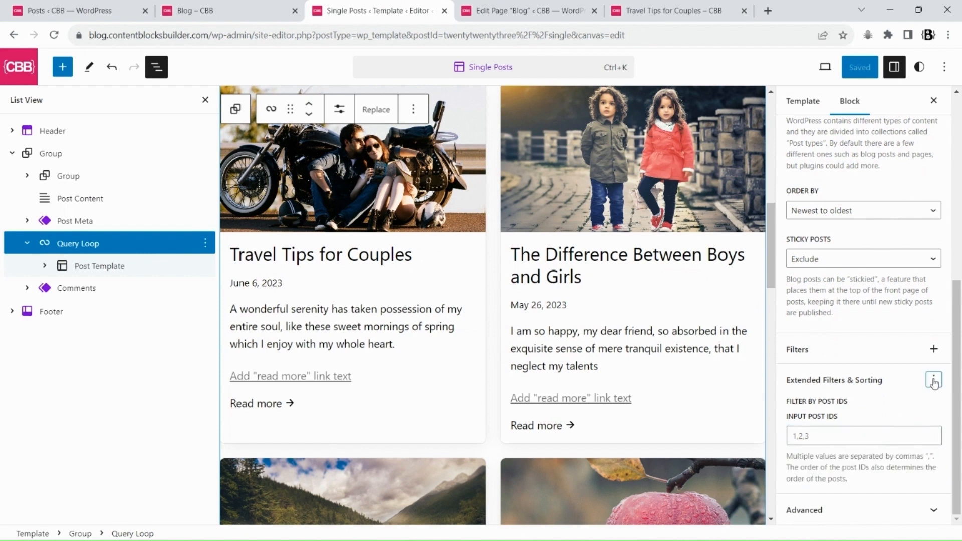
Add the Filter By Parent and Filter By Meta Queries tools to the Query Loop's extended filters
left_click(934, 380)
left_click(839, 252)
left_click_drag(957, 325, 958, 388)
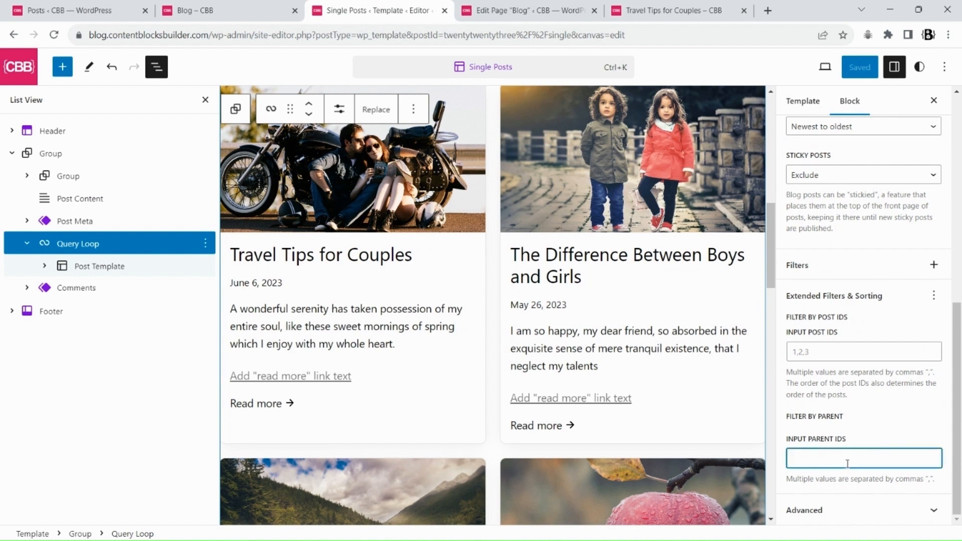
left_click(933, 297)
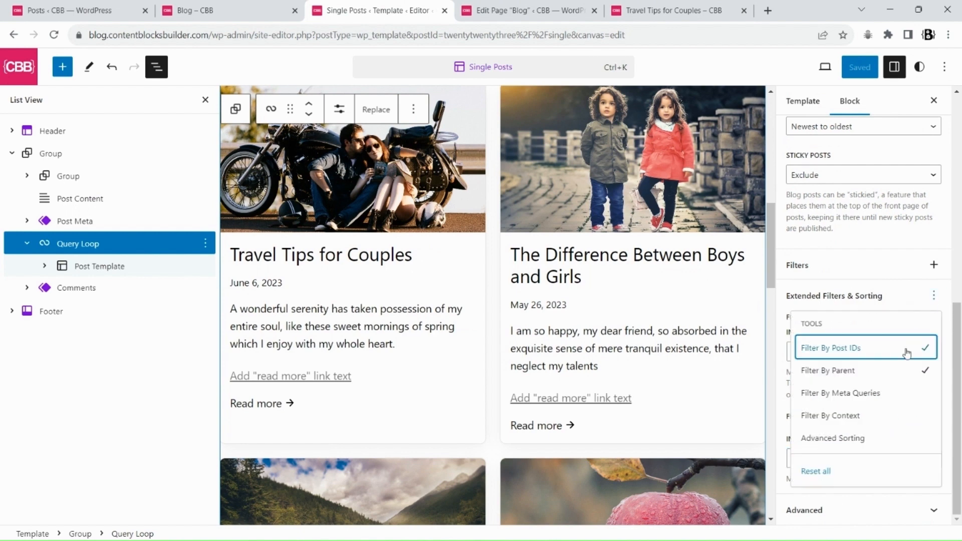
left_click_drag(958, 356, 959, 447)
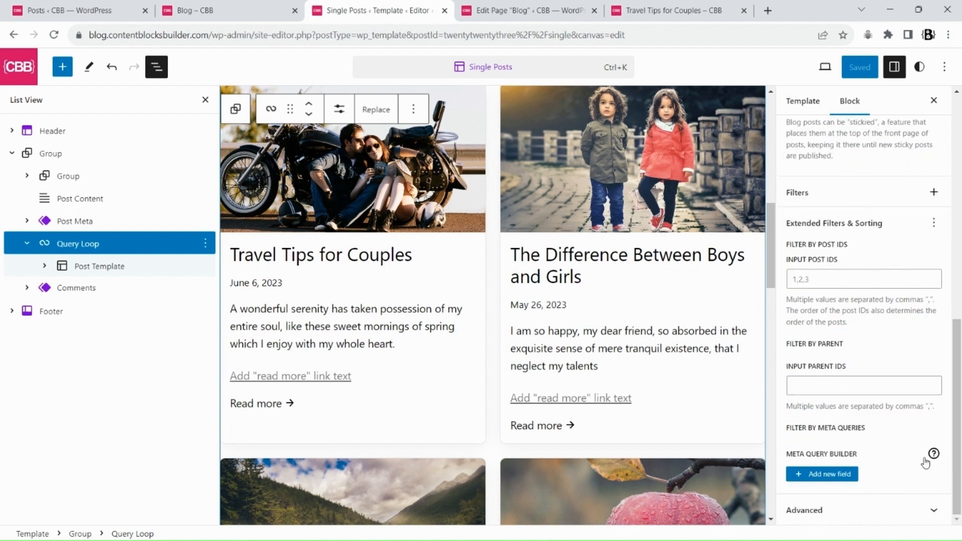
Add a second meta query field and switch the relationship between meta queries to OR and back to AND
scroll(840, 470, "down", 3)
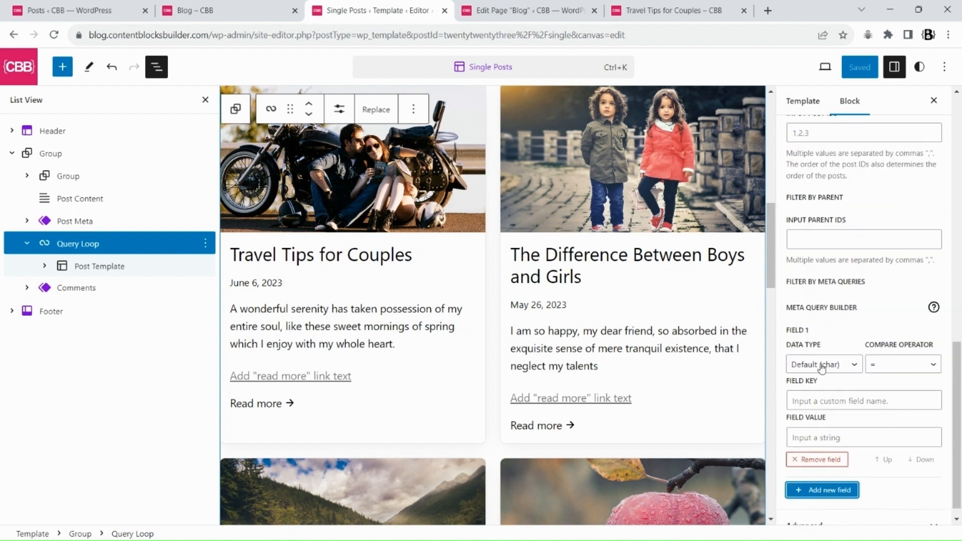
left_click(886, 368)
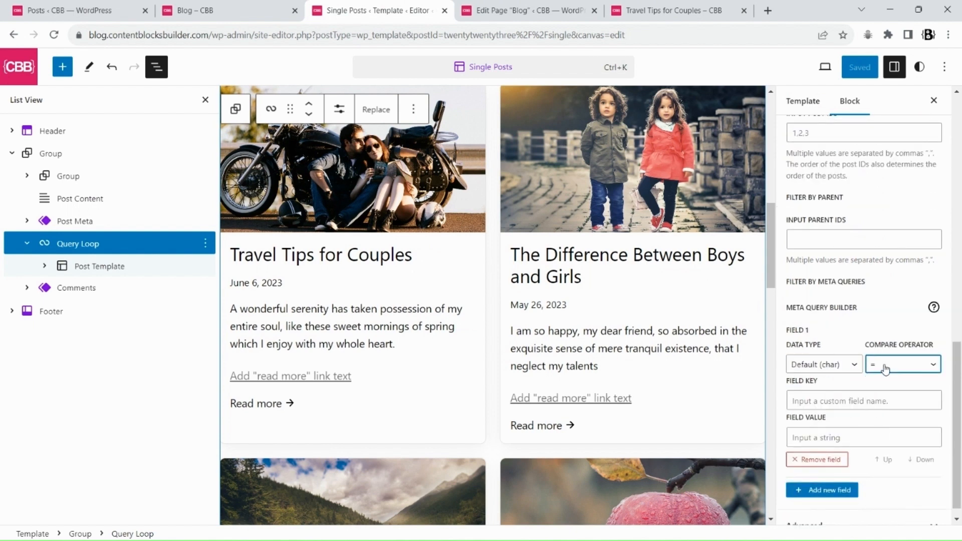
left_click(831, 494)
scroll(834, 420, "down", 3)
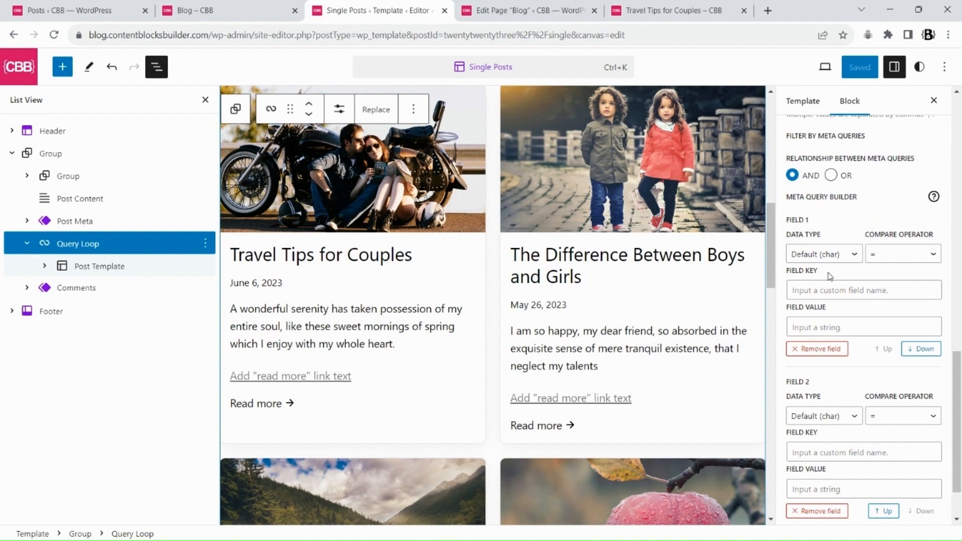
left_click(839, 178)
left_click(791, 175)
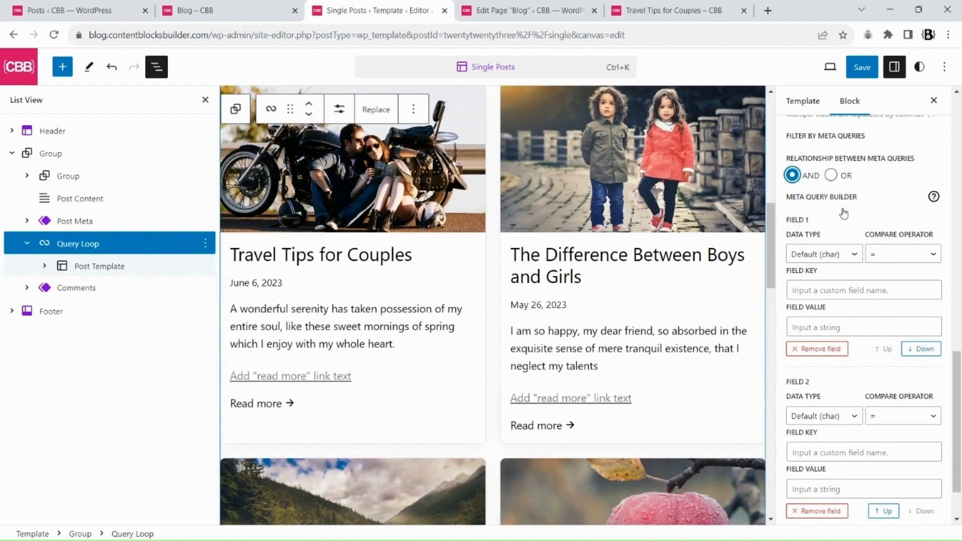
Add the Filter By Context tool, then reset all of the Query Loop's extended filters
scroll(880, 243, "up", 3)
scroll(886, 235, "up", 3)
left_click(933, 223)
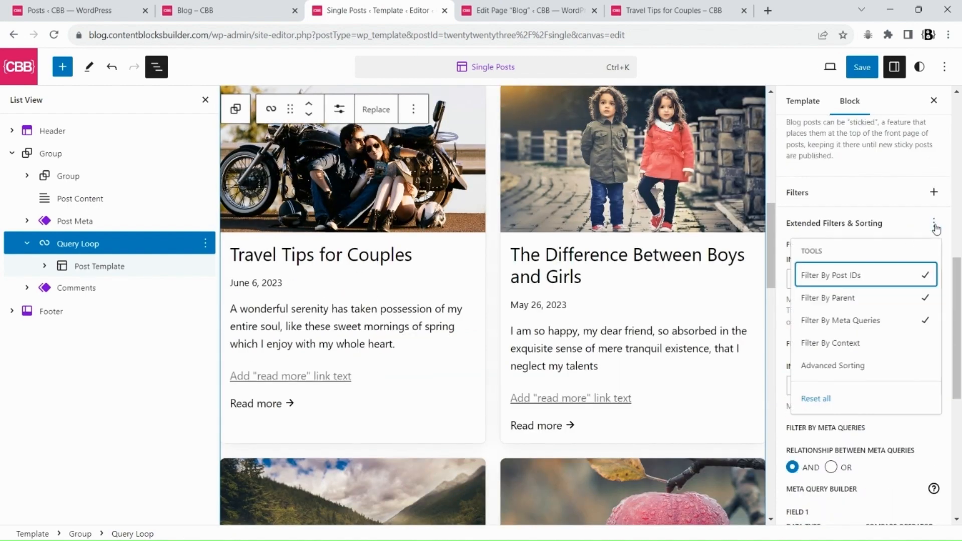
left_click_drag(950, 304, 959, 490)
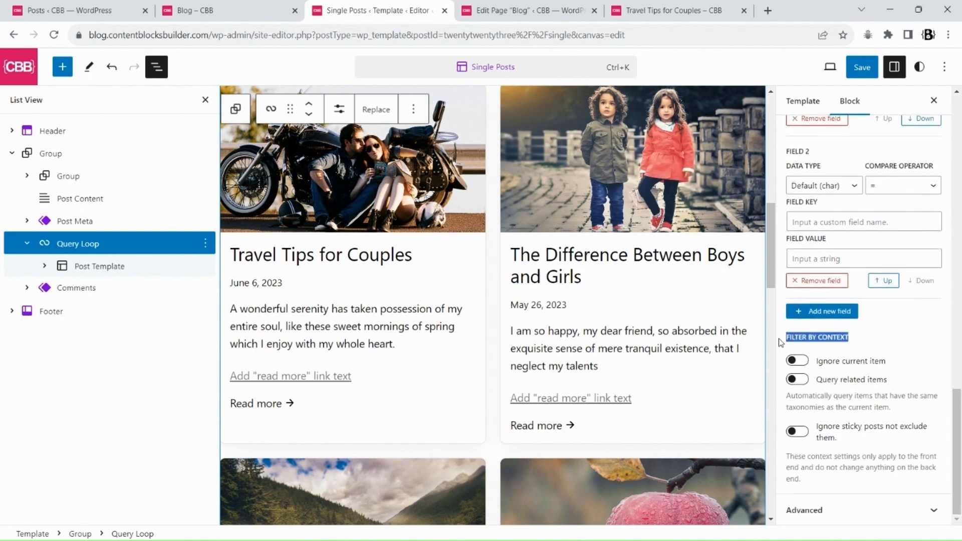
left_click_drag(954, 406, 948, 239)
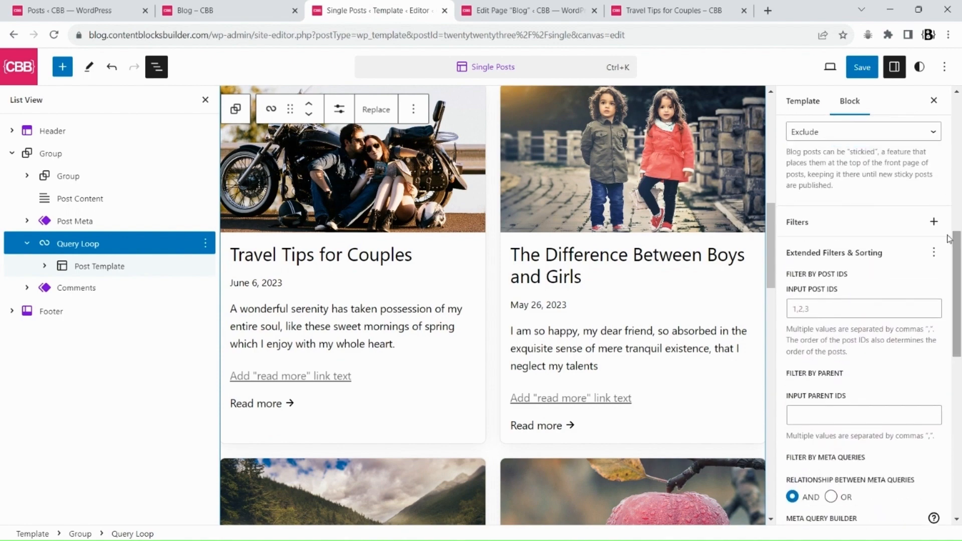
left_click(933, 253)
left_click(827, 428)
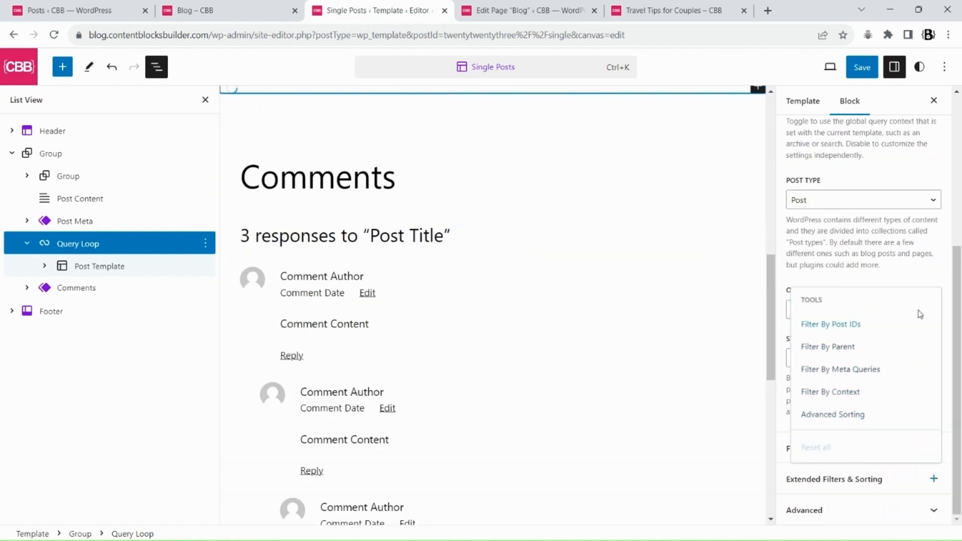
left_click(942, 307)
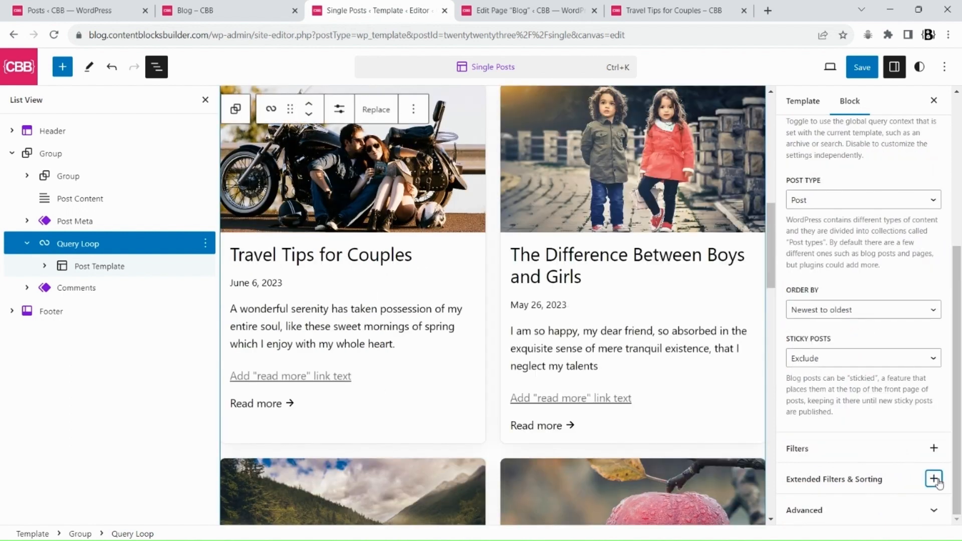
Add only the Filter By Context tool to the Query Loop's Extended Filters & Sorting
left_click(934, 479)
left_click(853, 401)
left_click_drag(954, 349, 958, 485)
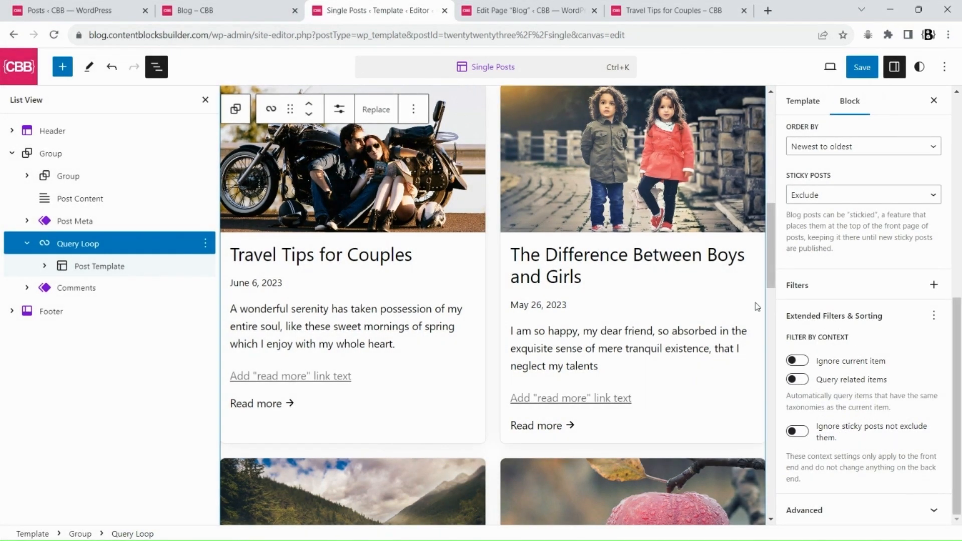
Compare the posts' tags in the Posts list, then enable Query related items in the context filter and save the template
left_click(88, 6)
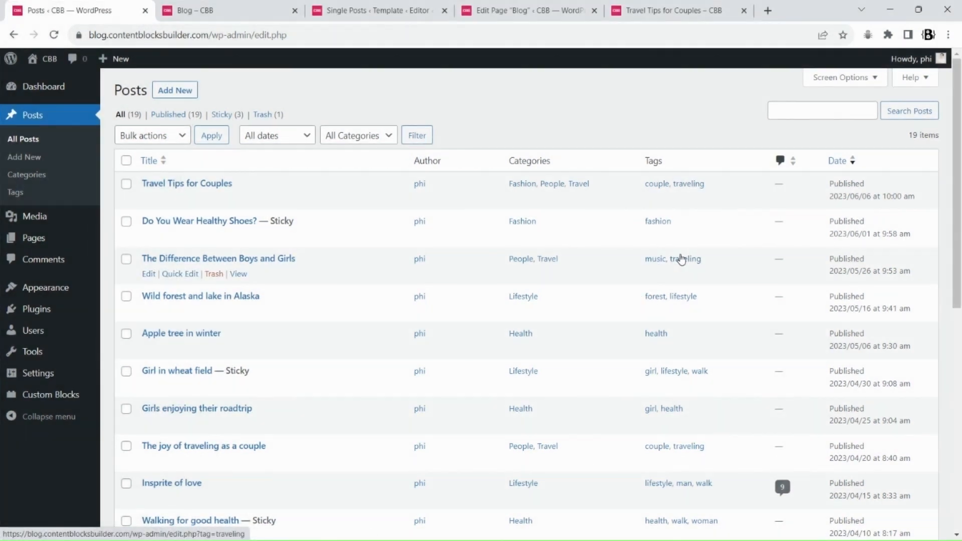
left_click(376, 10)
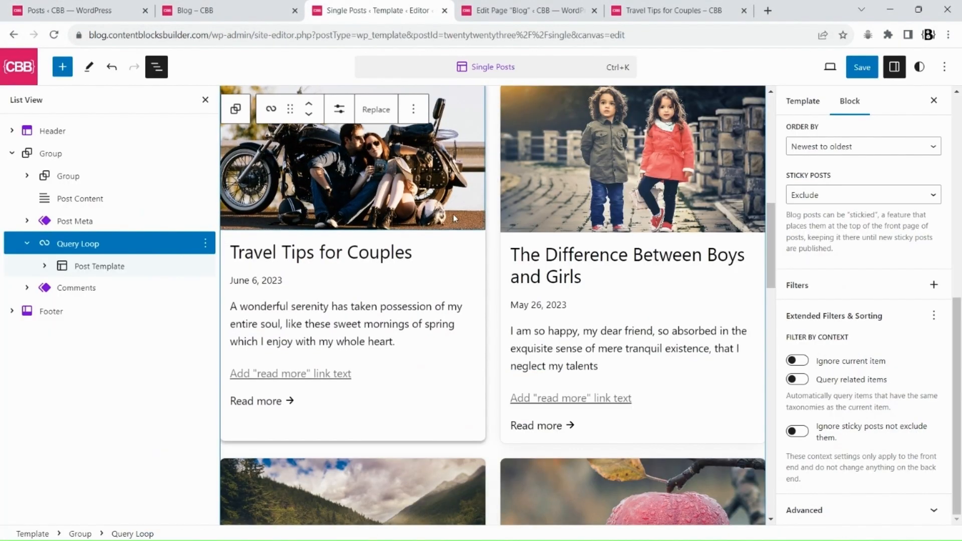
left_click(800, 381)
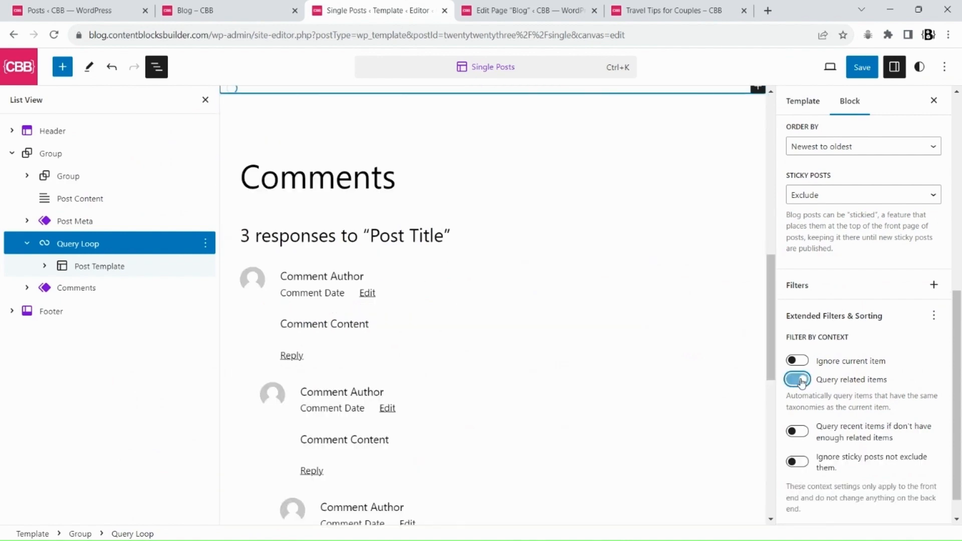
left_click(859, 71)
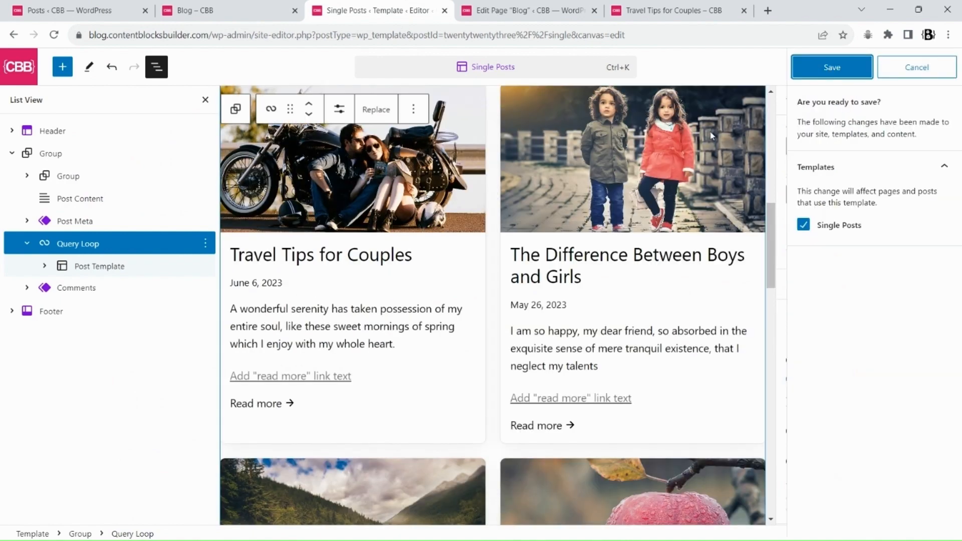
left_click(833, 68)
Reload the Travel Tips for Couples post on the live site and scroll through its related posts grid
left_click(671, 10)
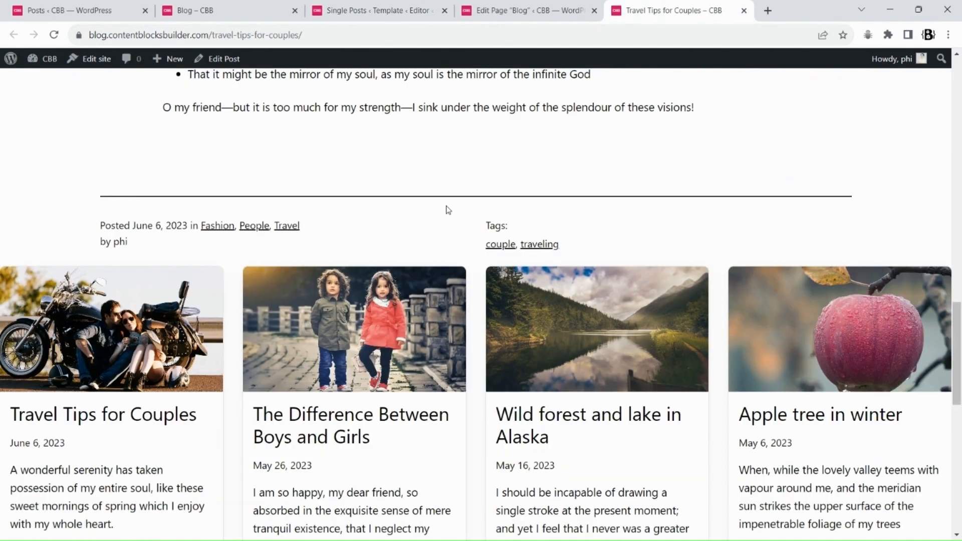
left_click(54, 35)
scroll(76, 222, "down", 3)
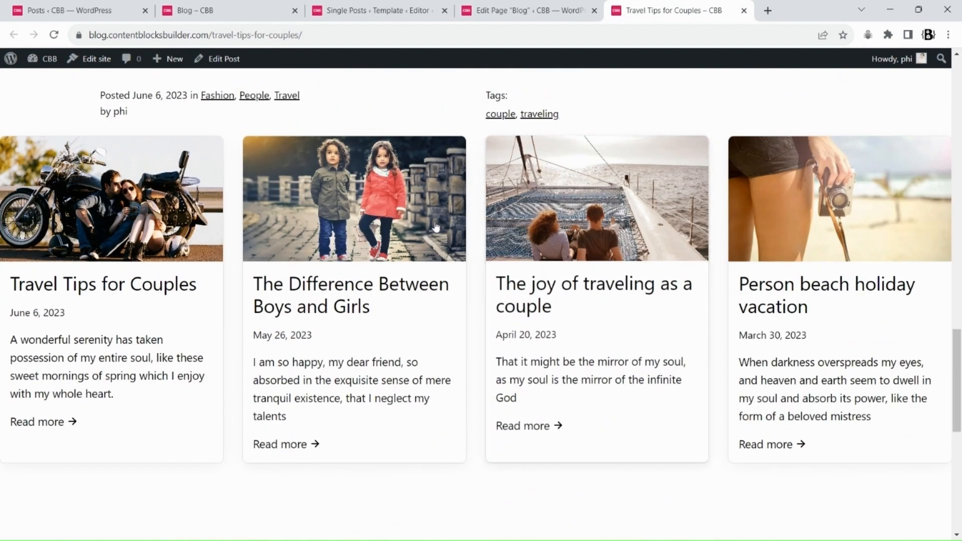
scroll(844, 303, "up", 20)
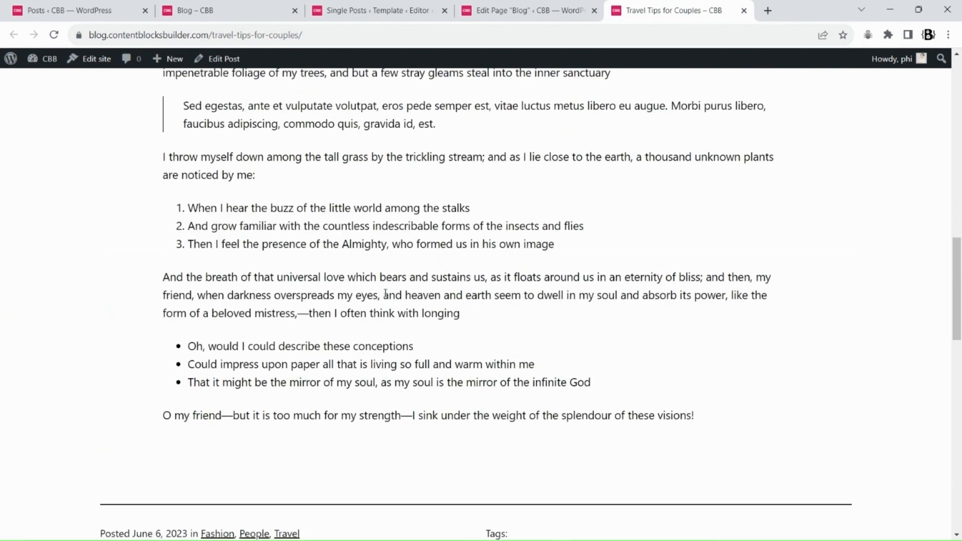
scroll(314, 292, "down", 2)
scroll(305, 337, "down", 10)
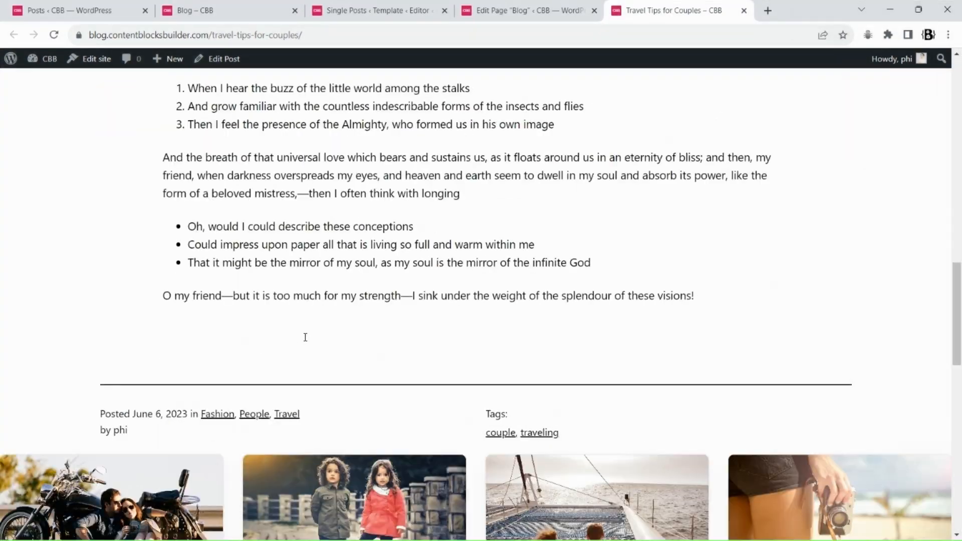
Enable Ignore current item in the Query Loop's context filter and save the Single Posts template
left_click(393, 10)
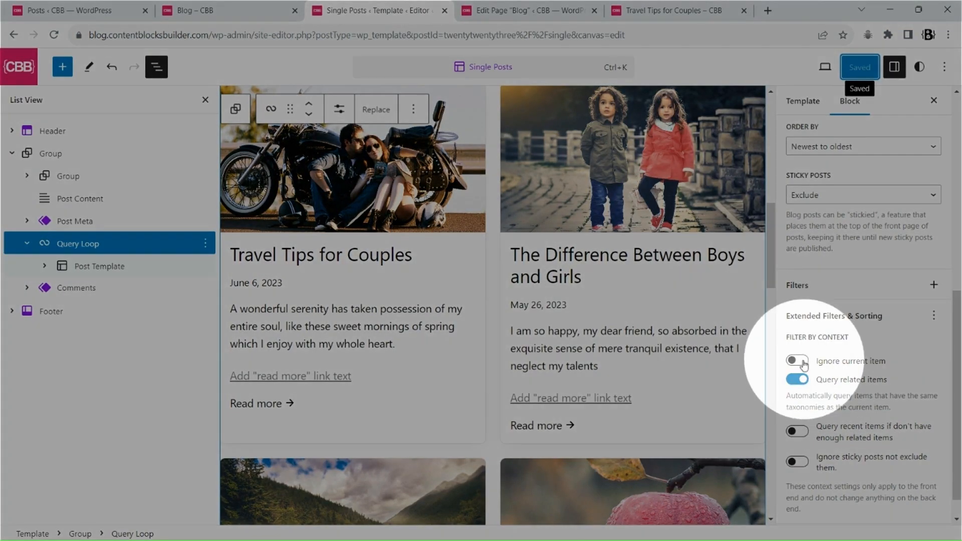
left_click(802, 361)
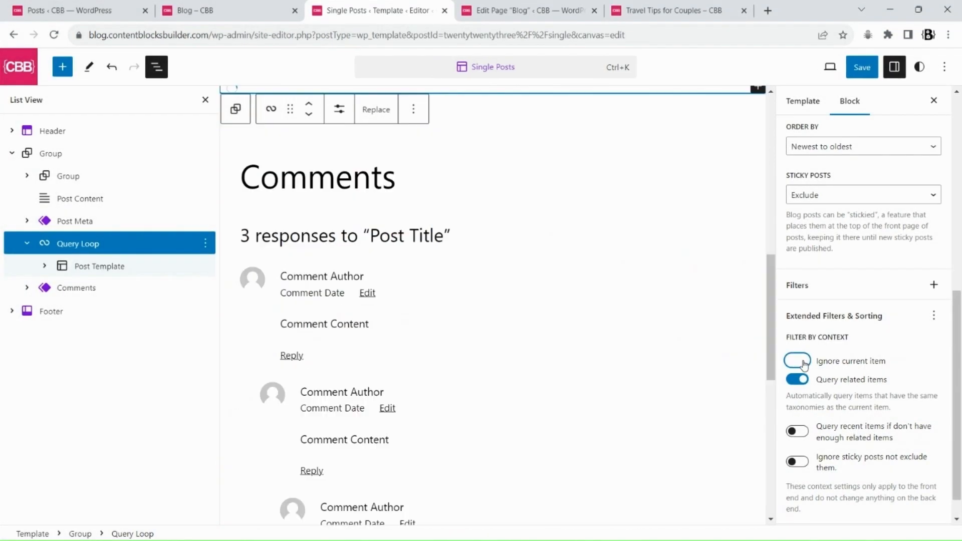
left_click(861, 66)
left_click(832, 65)
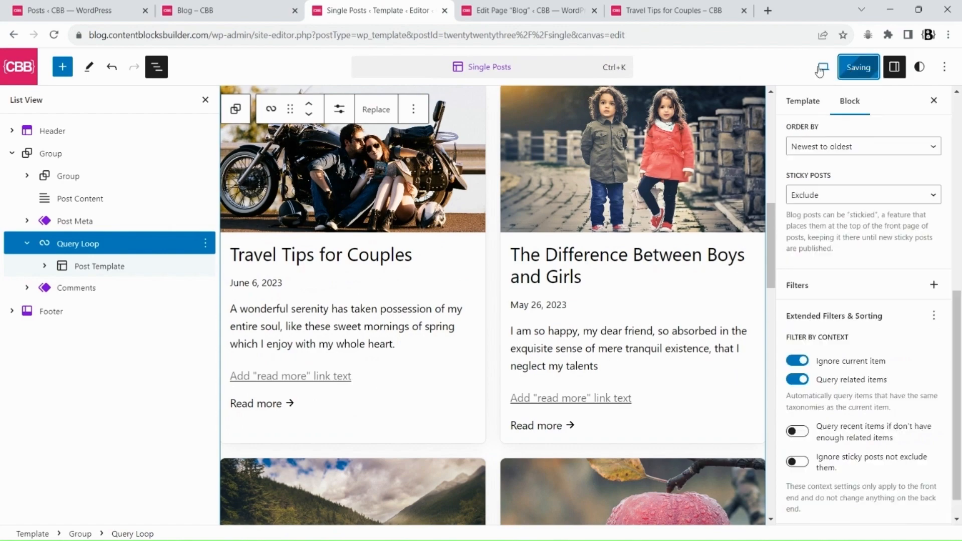
Reload the Travel Tips for Couples post and scroll through its related posts grid
left_click(673, 10)
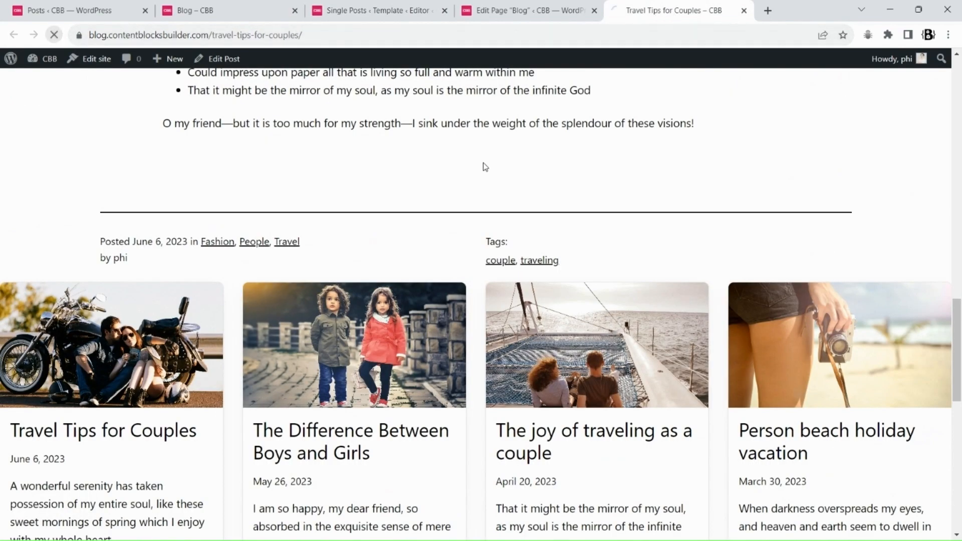
scroll(236, 272, "up", 15)
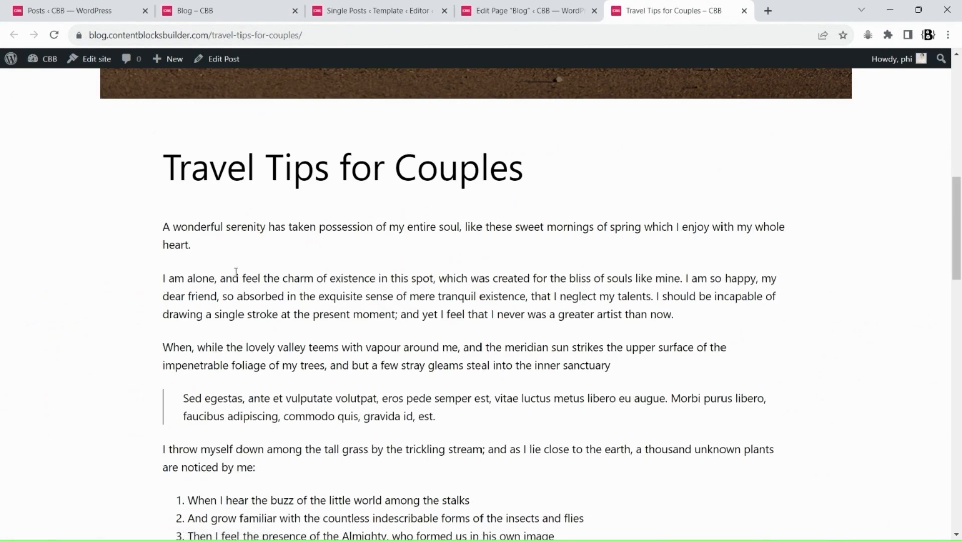
scroll(226, 300, "down", 10)
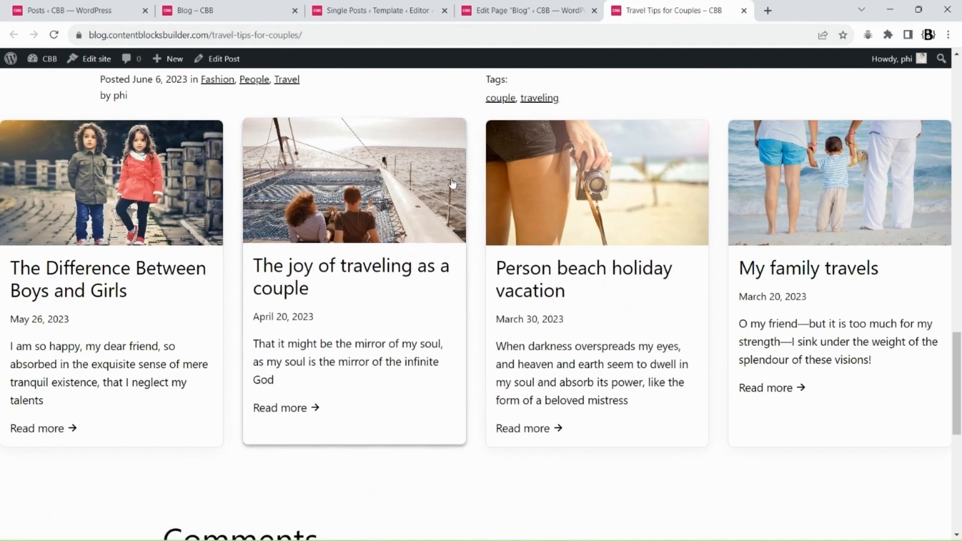
scroll(451, 195, "up", 3)
Open the Do You Wear Healthy Shoes? post from the blog slider in a new tab and scroll to its related posts
left_click(205, 10)
scroll(514, 210, "up", 5)
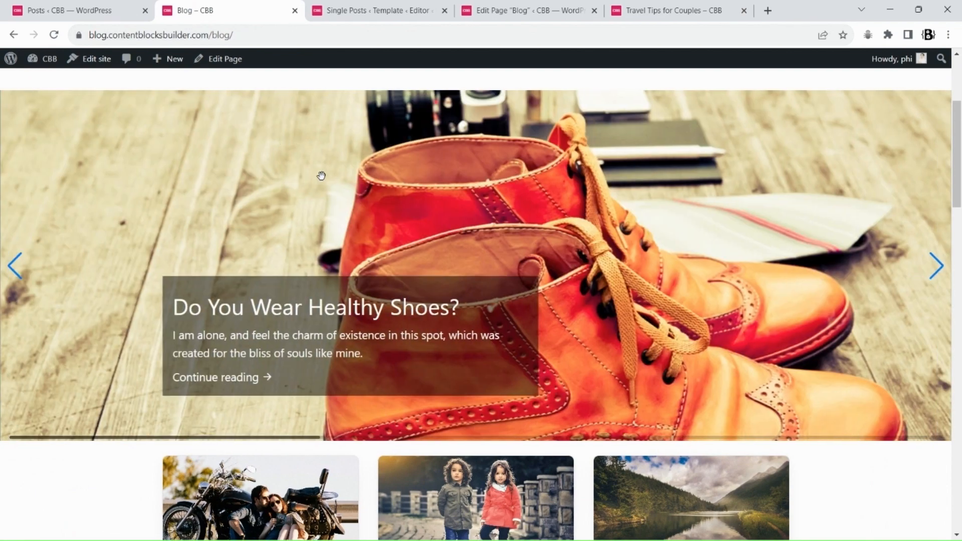
right_click(314, 92)
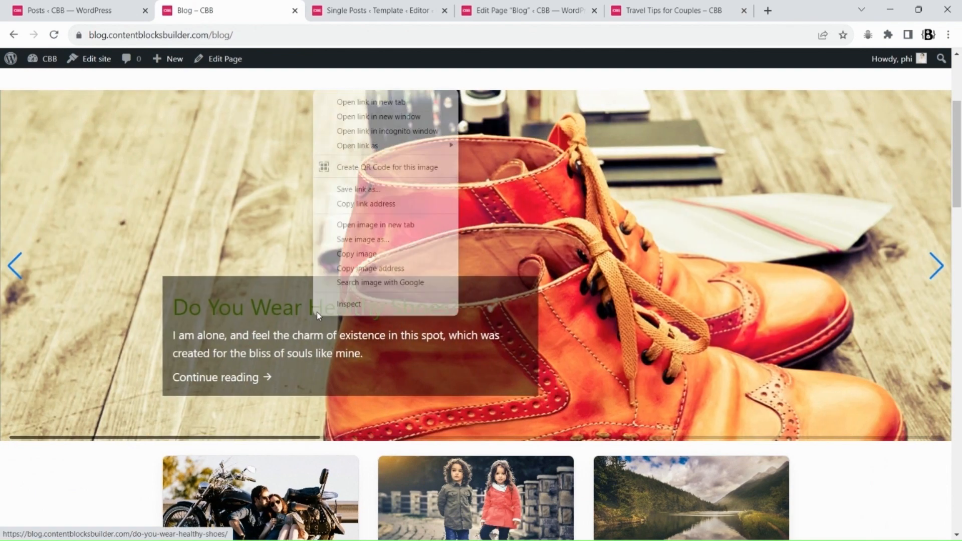
left_click(373, 102)
left_click(331, 10)
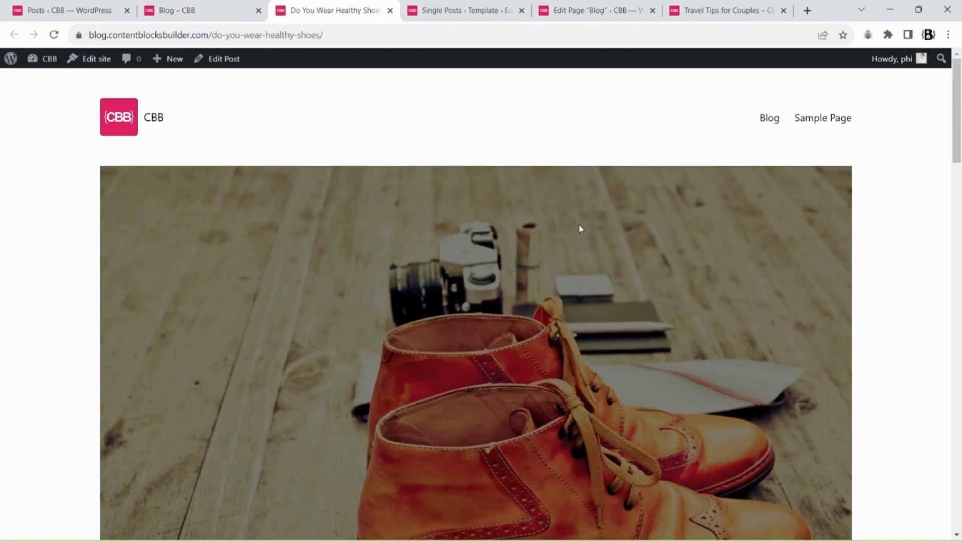
scroll(578, 225, "down", 15)
scroll(579, 227, "down", 6)
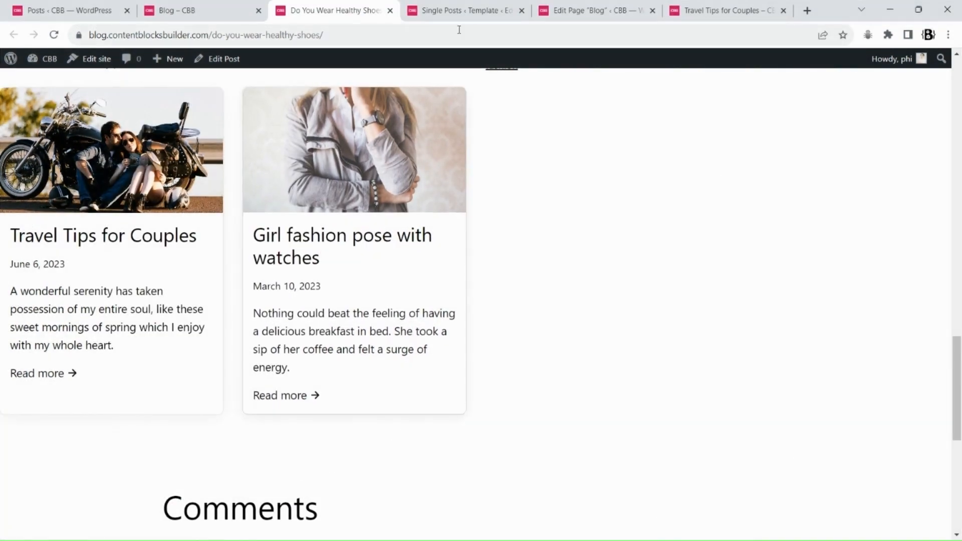
Enable Query recent items if don't have enough related items in the context filter and save the template
left_click(458, 11)
scroll(896, 399, "down", 1)
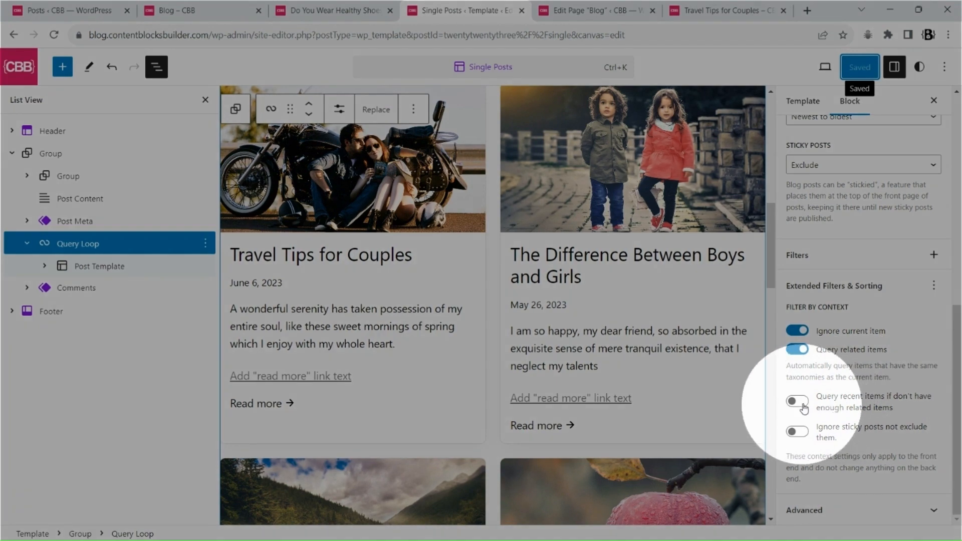
left_click(799, 401)
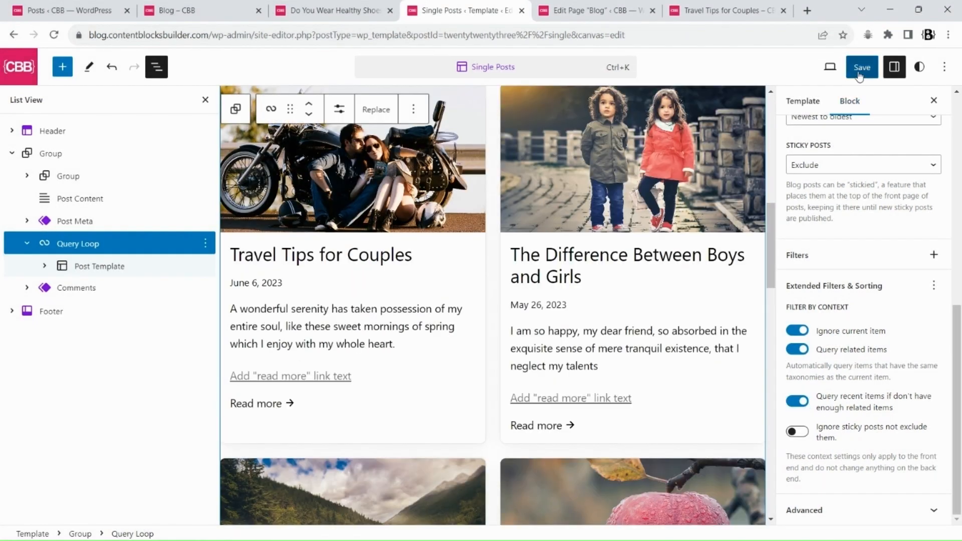
left_click(859, 67)
left_click(829, 67)
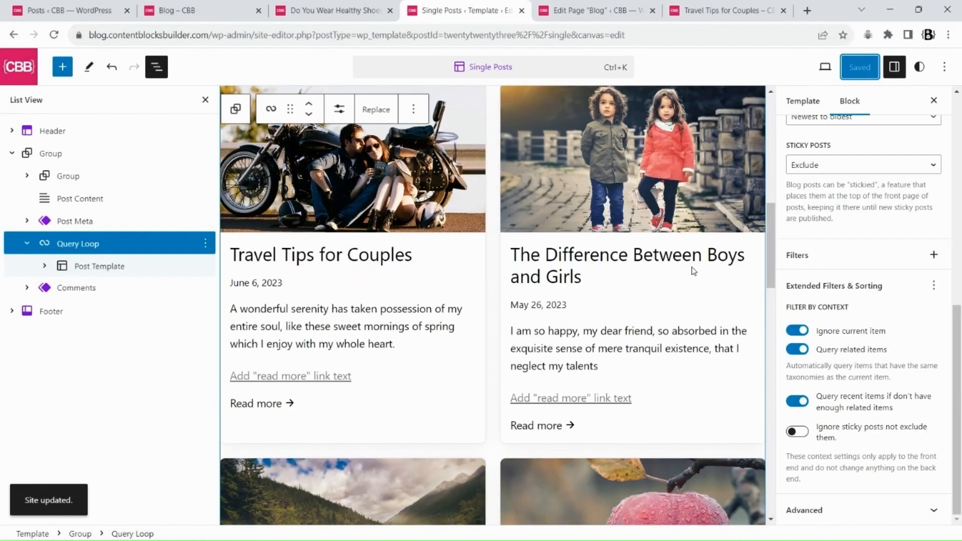
Reload the Do You Wear Healthy Shoes? post and scroll through its related posts grid
left_click(369, 6)
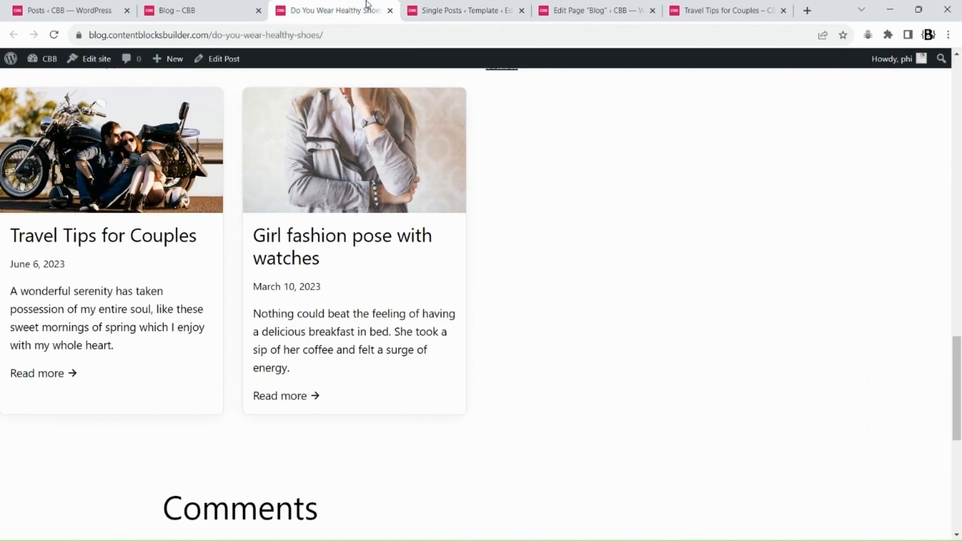
left_click(55, 35)
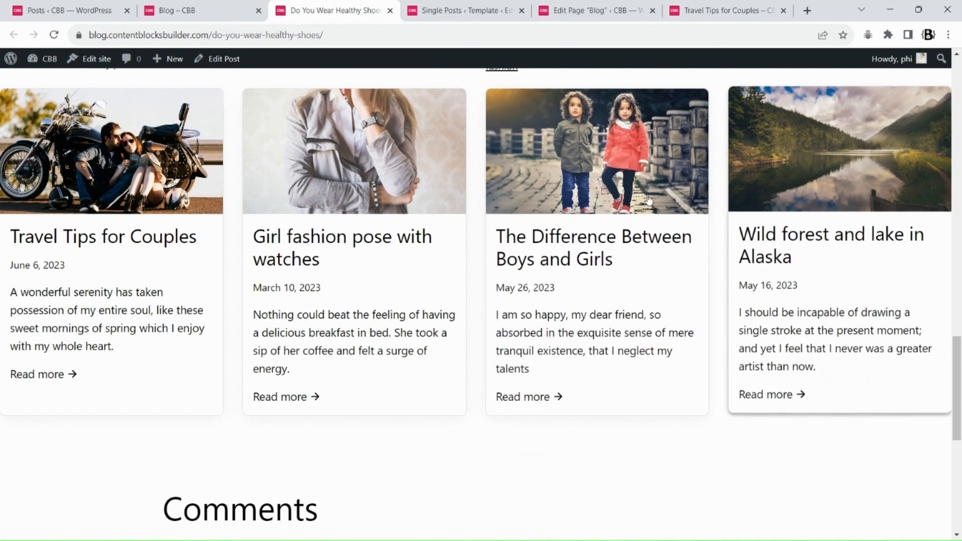
scroll(160, 231, "up", 20)
scroll(160, 231, "down", 14)
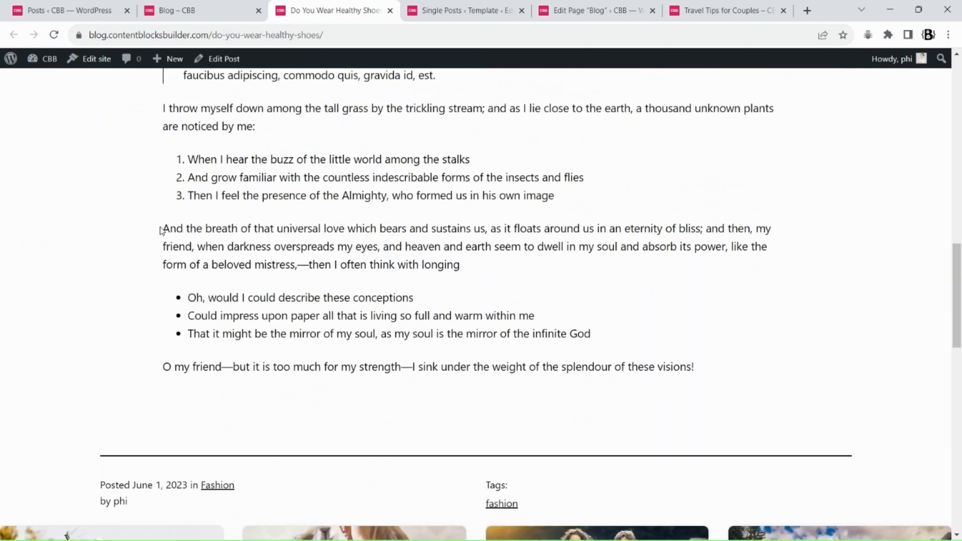
scroll(160, 230, "down", 8)
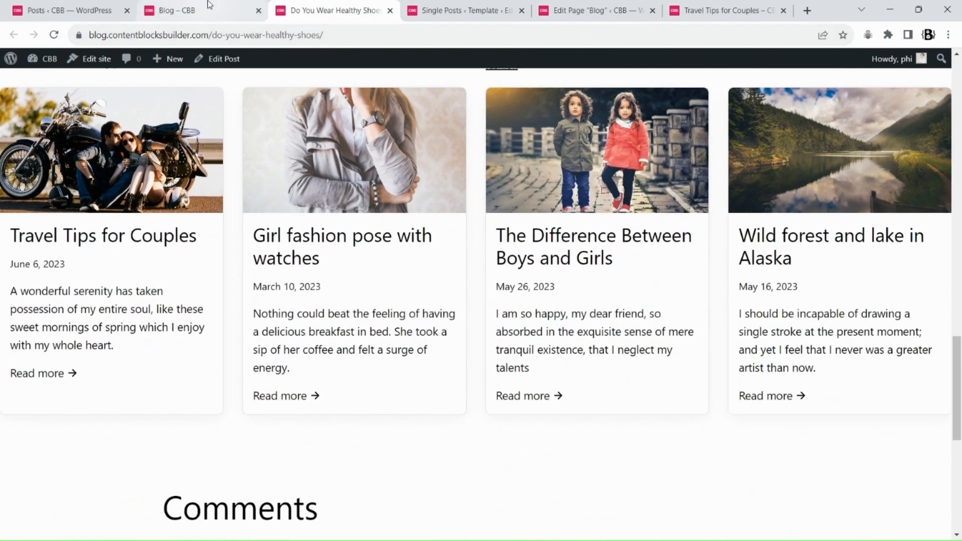
Enable Ignore sticky posts not exclude them in the context filter and save the Single Posts template
left_click(463, 10)
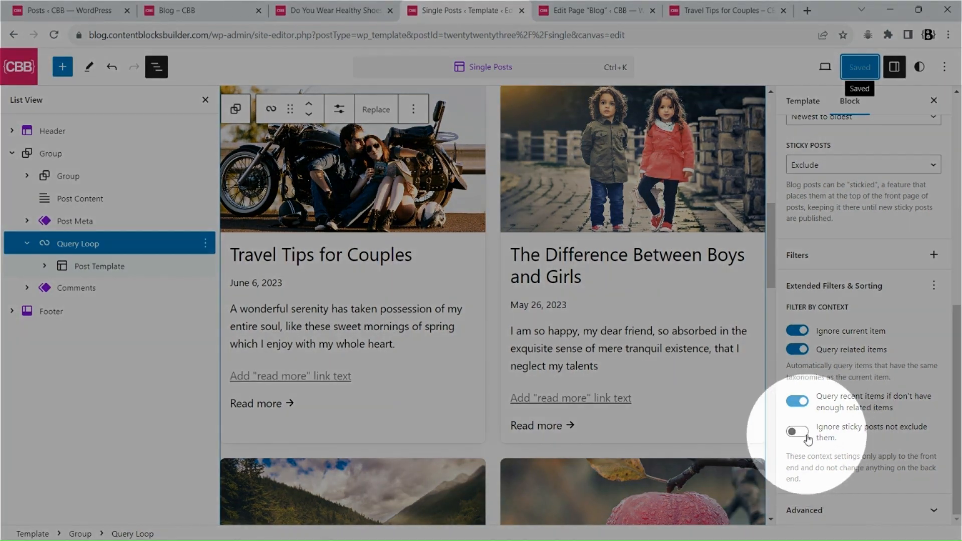
scroll(904, 391, "up", 3)
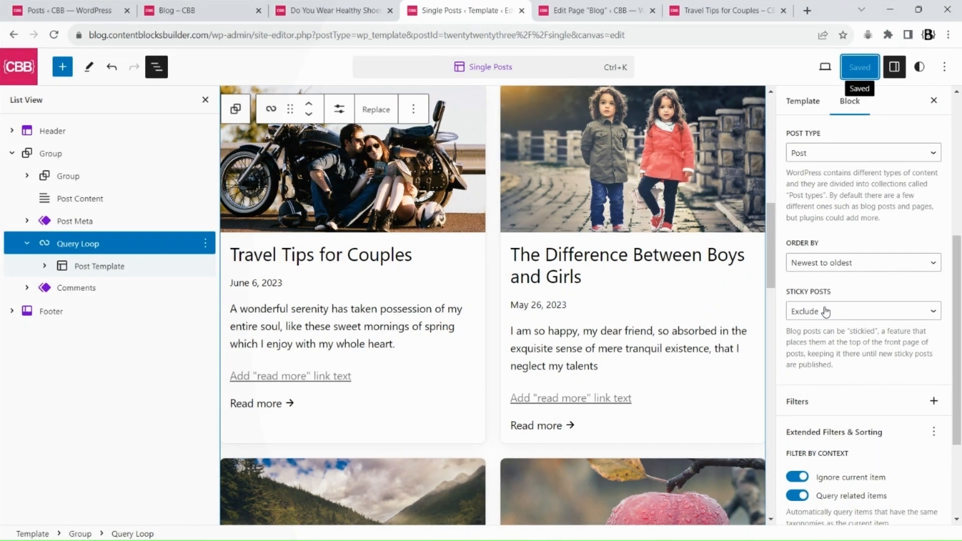
left_click(825, 311)
scroll(826, 341, "down", 3)
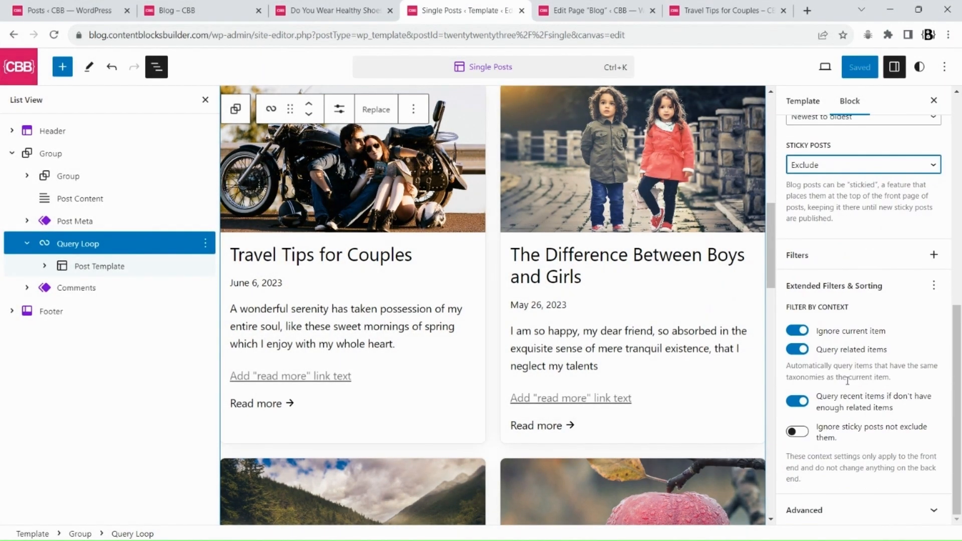
left_click(797, 436)
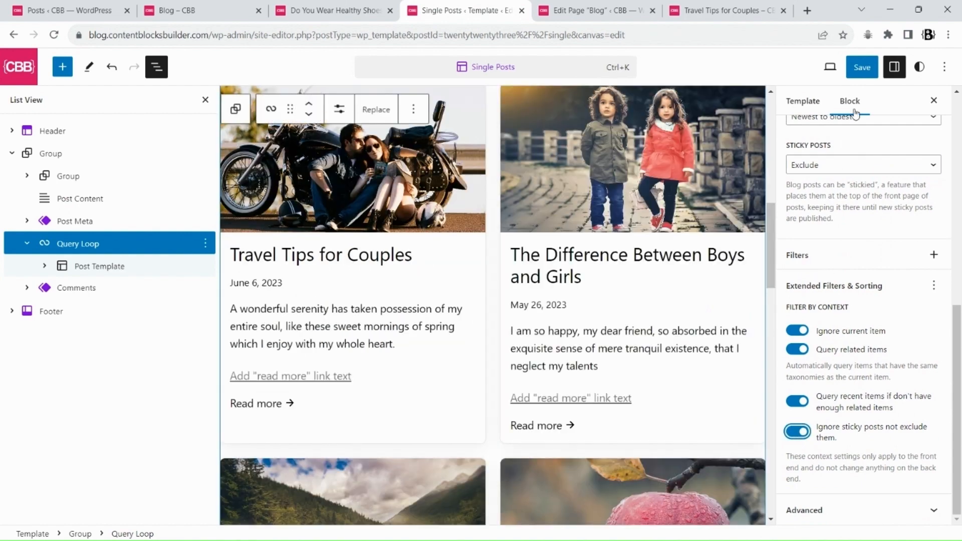
left_click(859, 70)
left_click(831, 67)
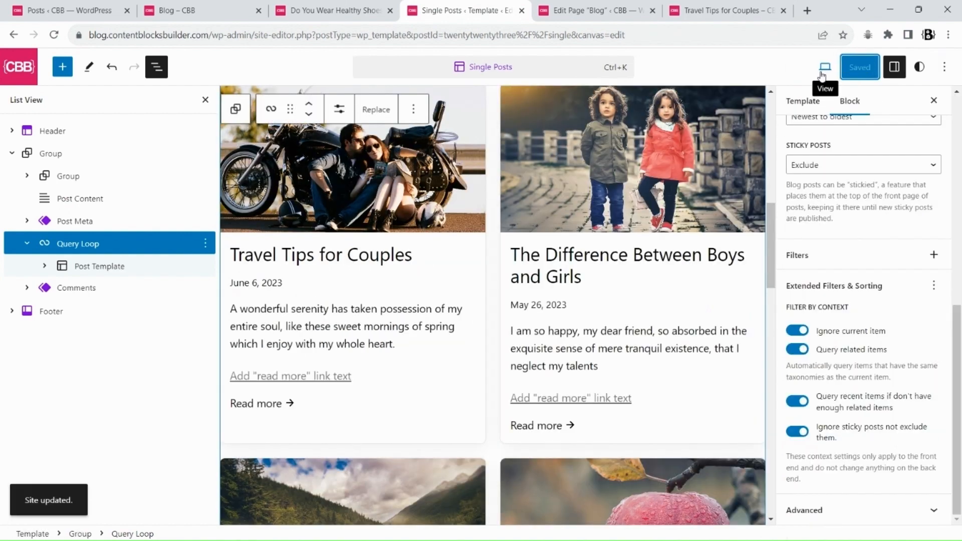
Review the related posts grids on the Do You Wear Healthy Shoes? and Travel Tips for Couples posts
left_click(347, 9)
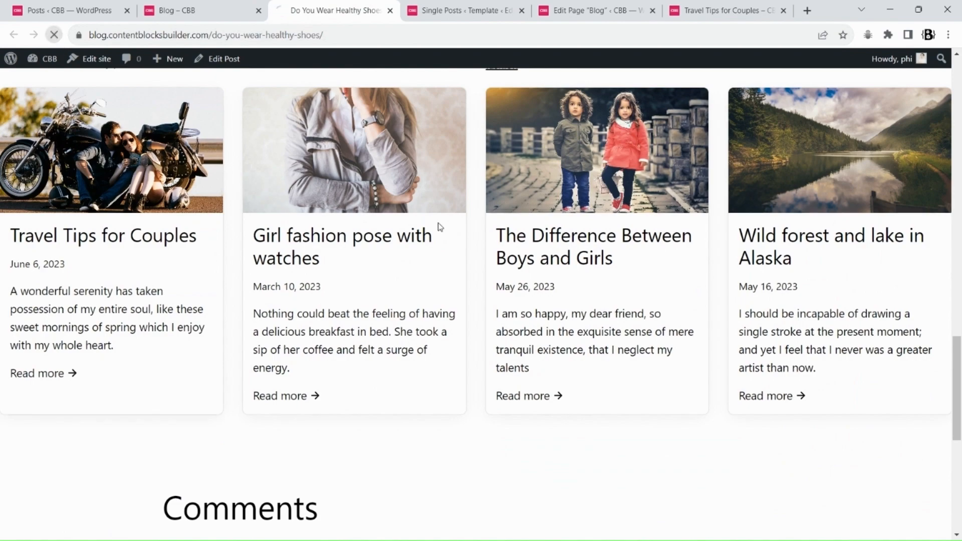
scroll(441, 251, "up", 5)
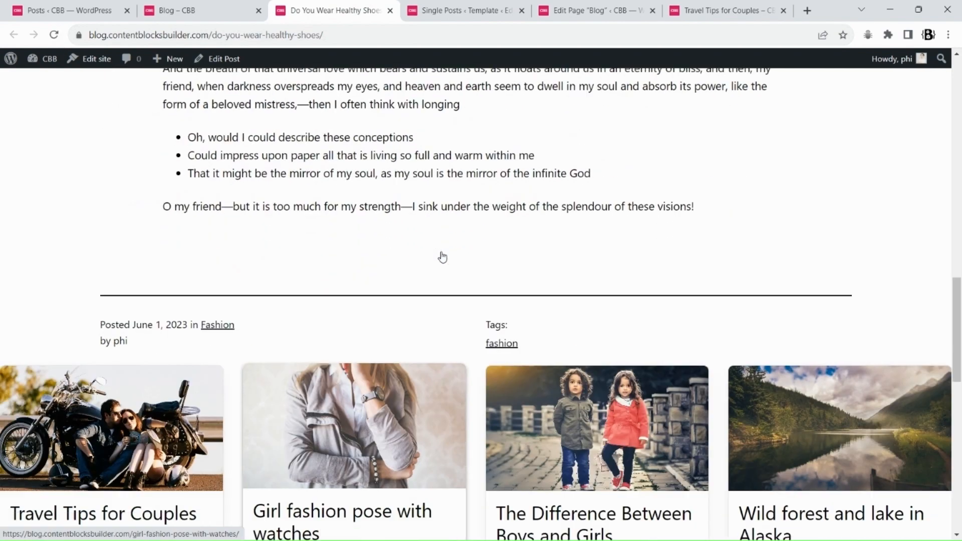
scroll(442, 257, "up", 10)
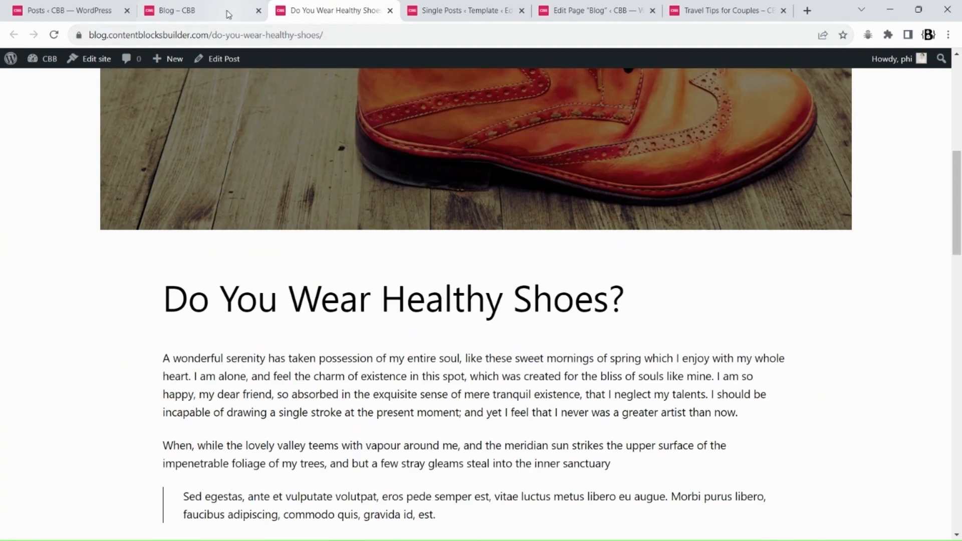
left_click(726, 10)
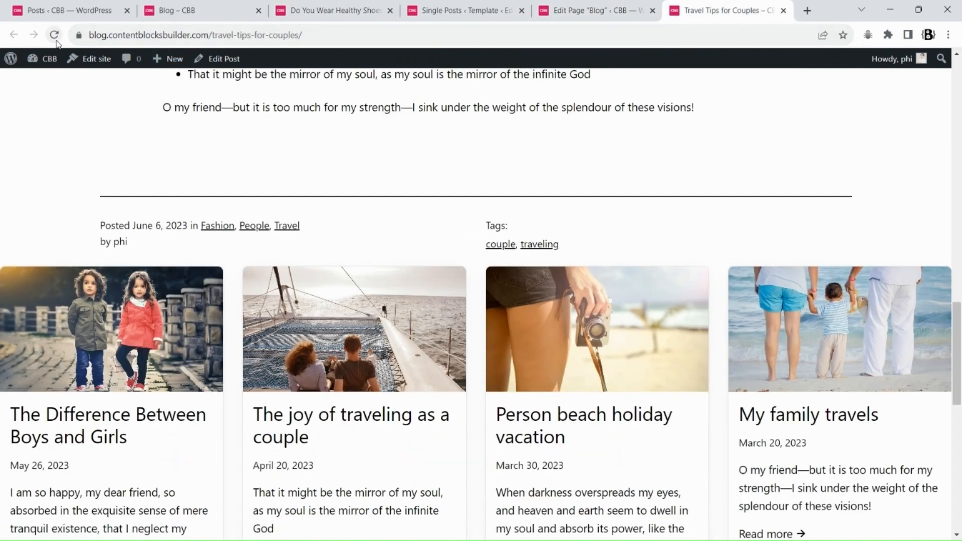
scroll(599, 223, "down", 3)
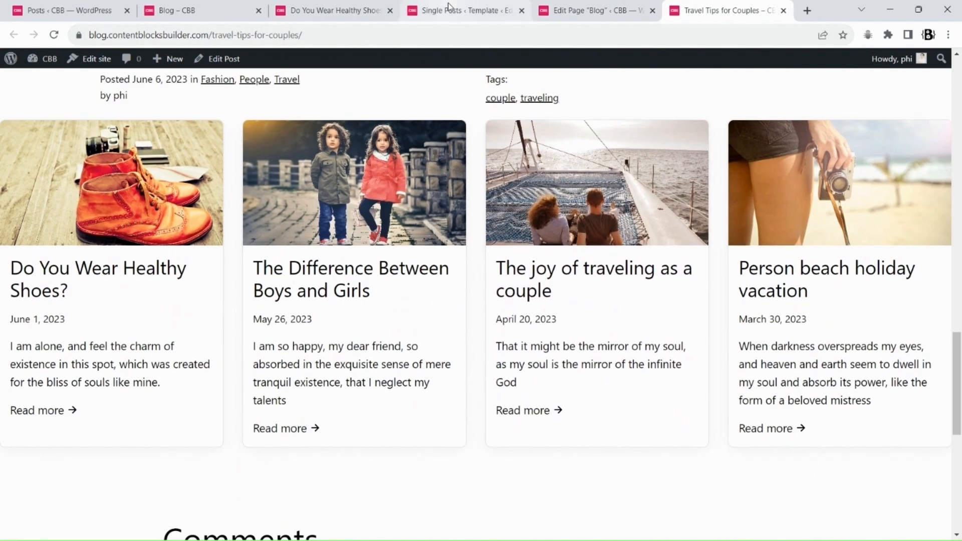
Transform the Query Loop in the Single Posts template into an Advanced group
left_click(441, 7)
scroll(454, 340, "up", 9)
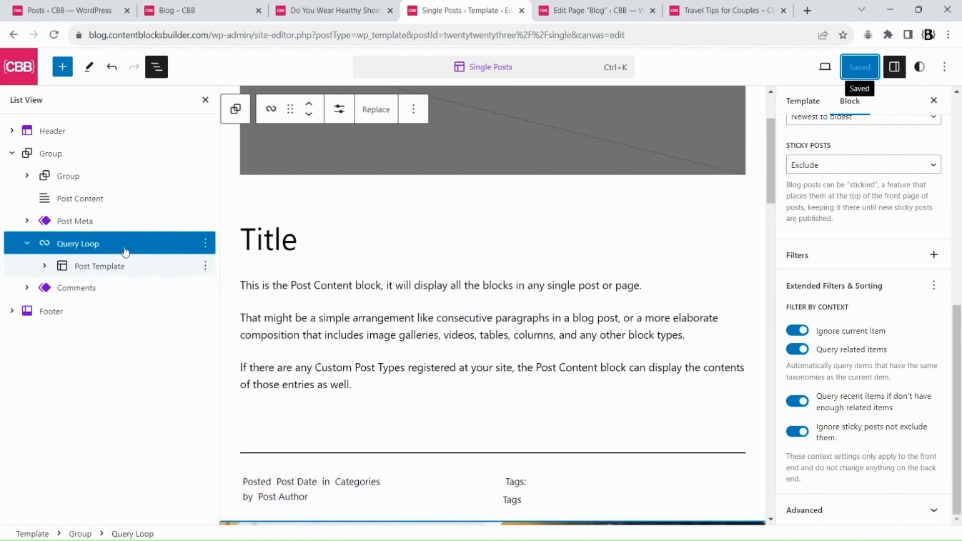
scroll(260, 310, "down", 3)
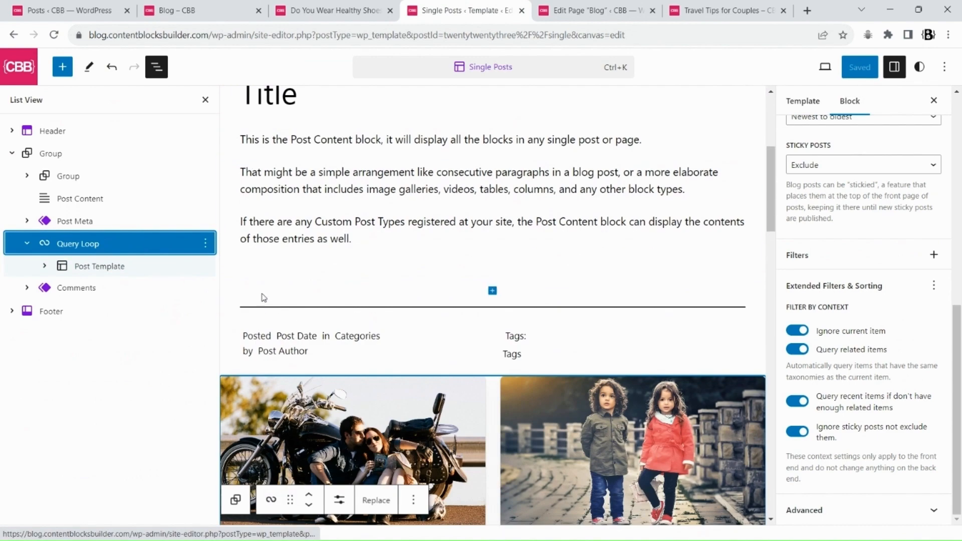
left_click(270, 353)
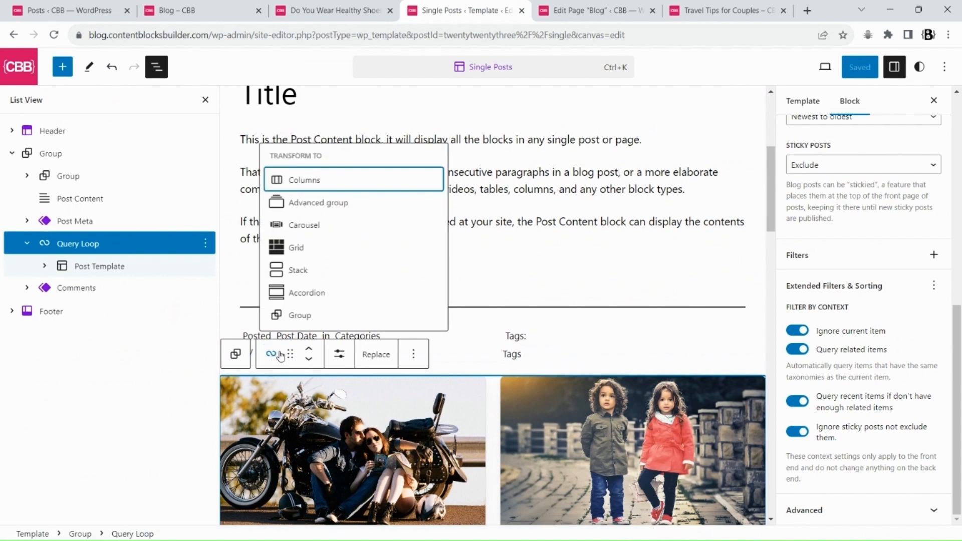
left_click(311, 205)
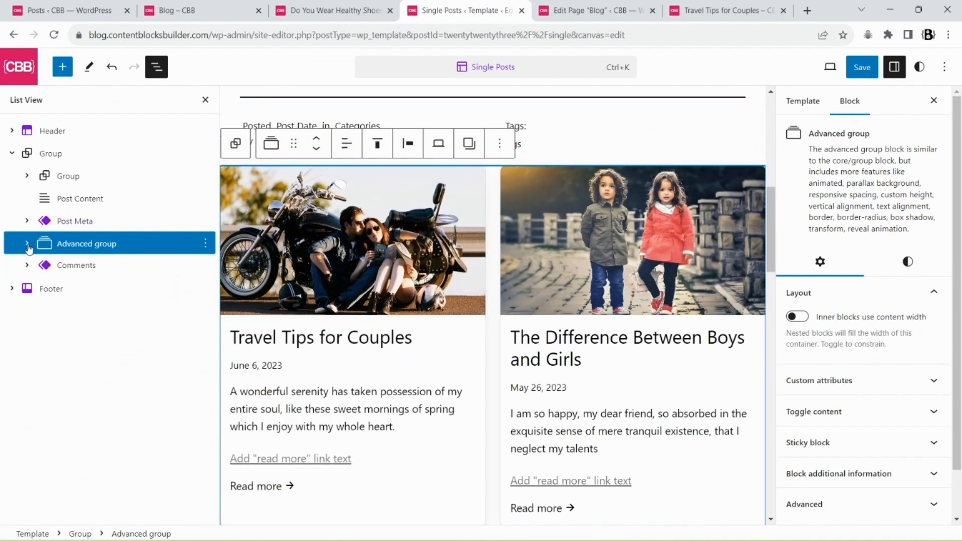
Insert a heading "You may also like" above the Query Loop inside the Advanced group
left_click(89, 272)
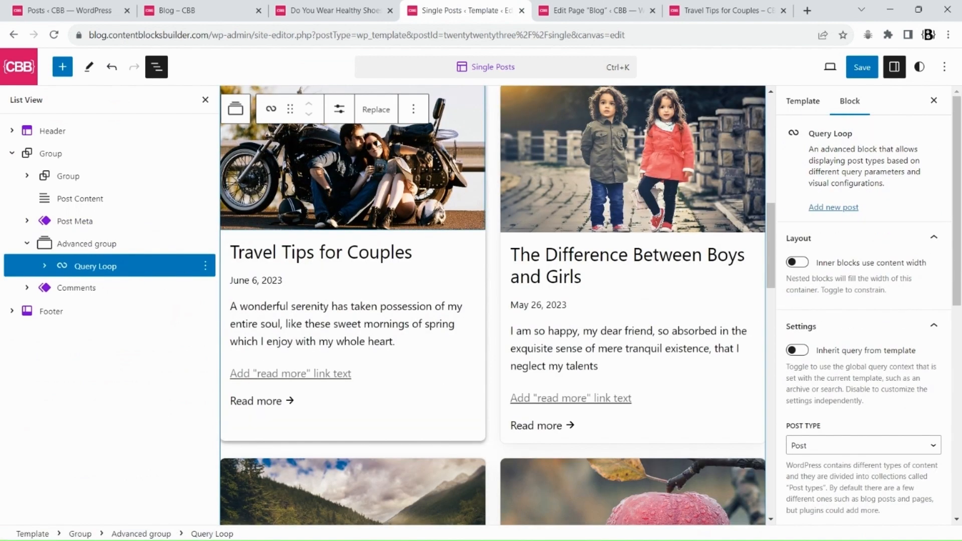
left_click(413, 109)
left_click(443, 216)
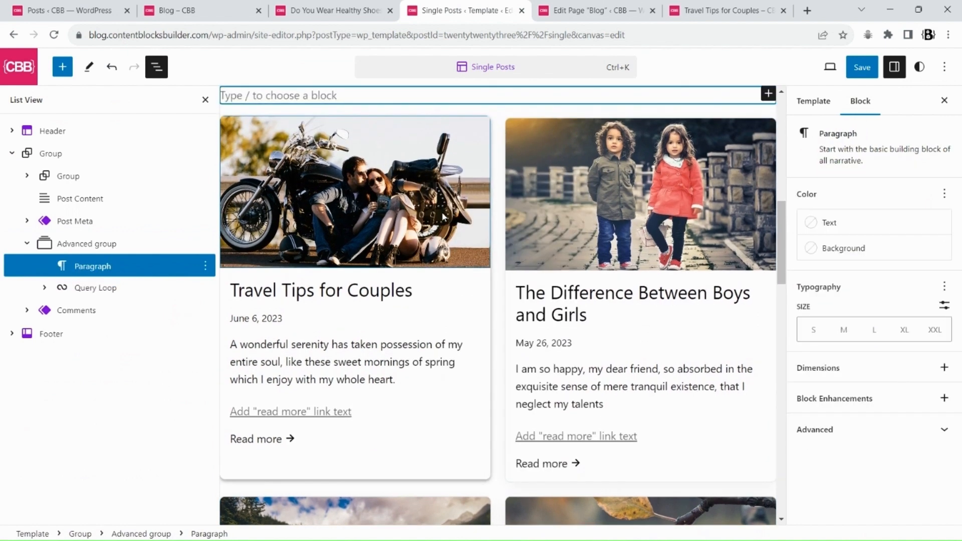
type("/he")
key("Return")
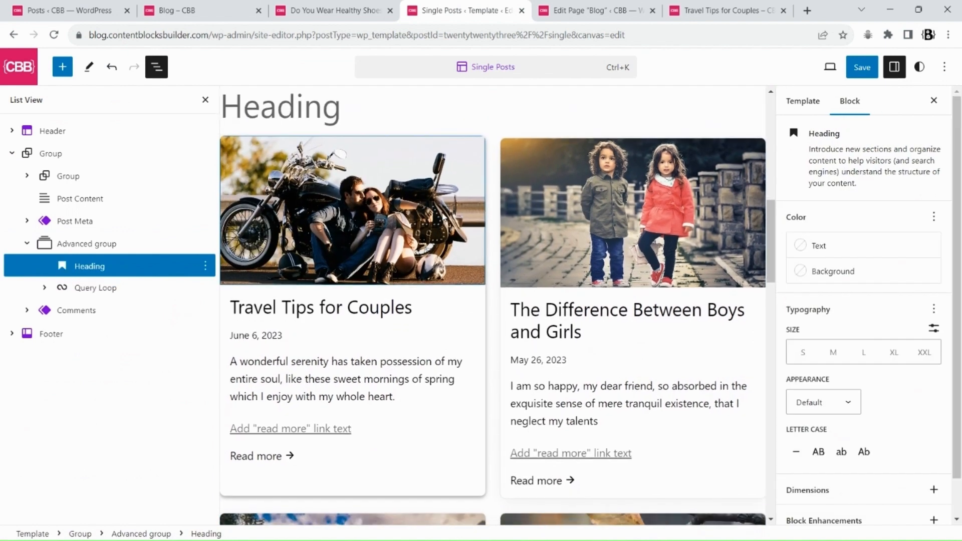
type("You may also like")
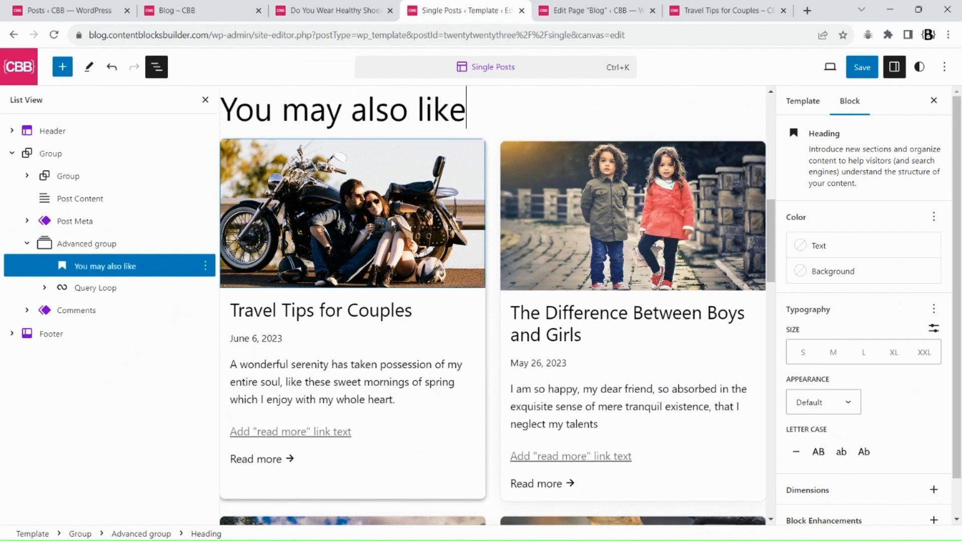
Enable Inner blocks use content width on the Advanced group and save the template
left_click(100, 244)
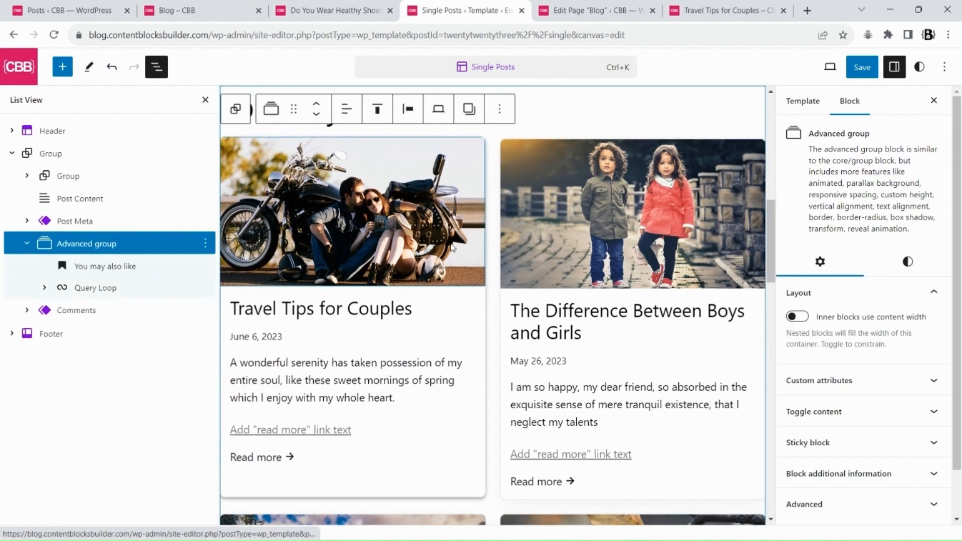
left_click(797, 317)
left_click(856, 71)
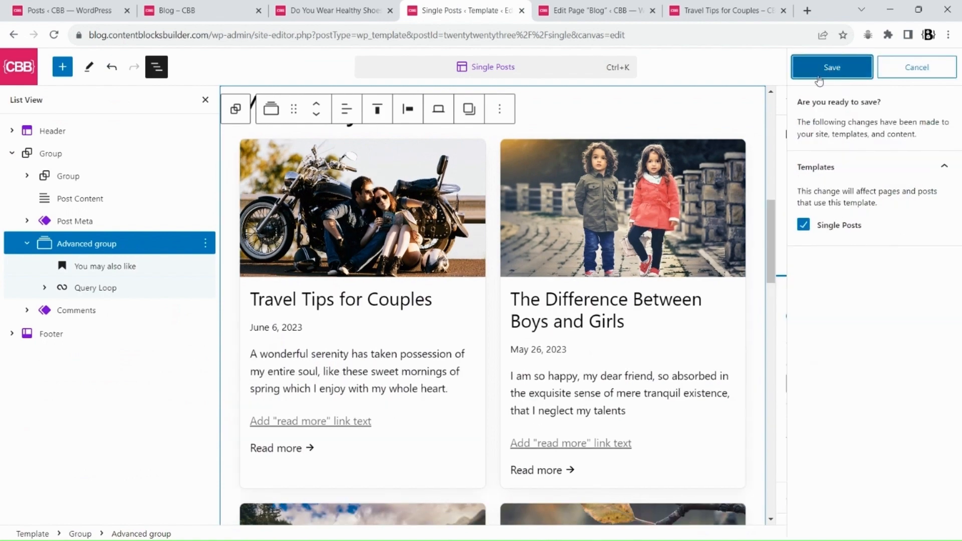
left_click(831, 67)
Reload the Travel Tips for Couples post to inspect its related posts grid
left_click(726, 10)
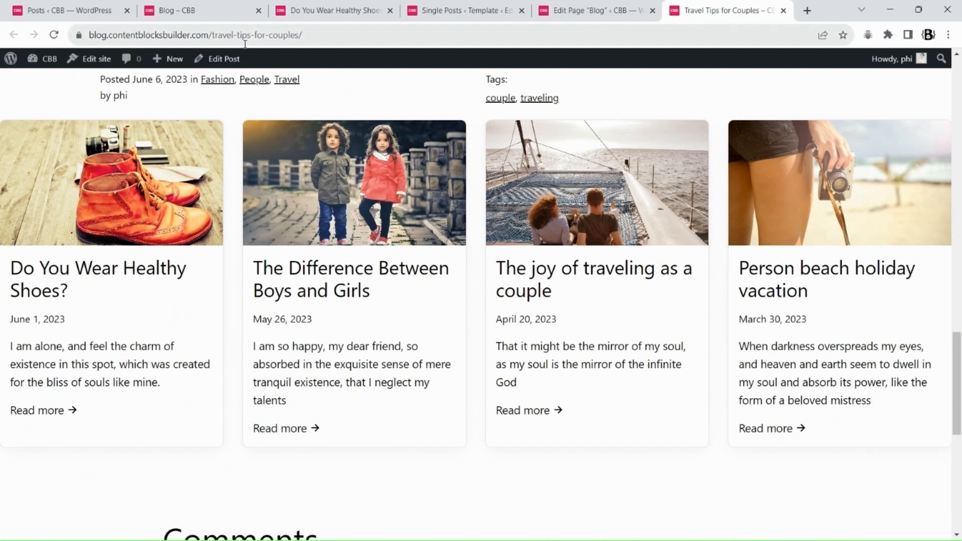
left_click(55, 35)
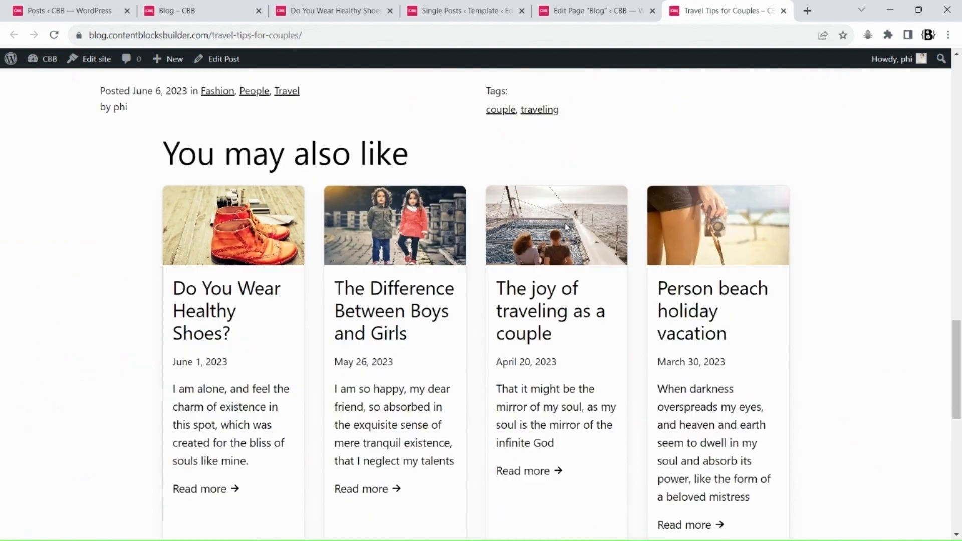
scroll(566, 226, "up", 3)
Change the width alignment of the "You may also like" heading in the Single Posts template and save the template
left_click(439, 9)
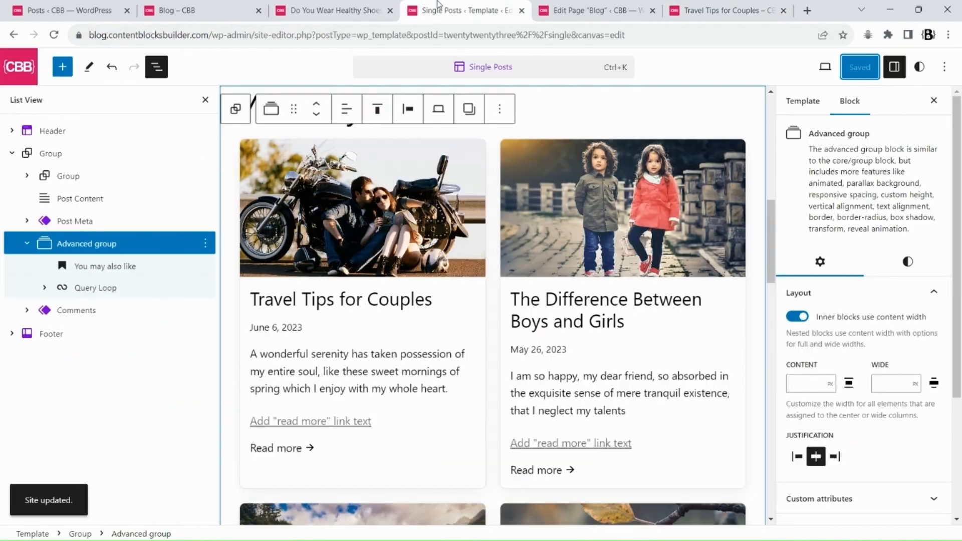
left_click(240, 118)
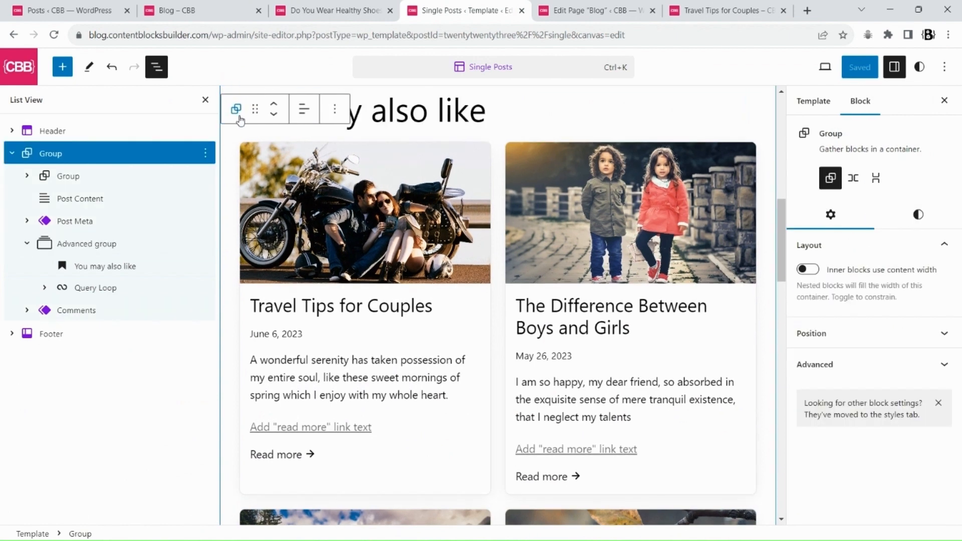
left_click(89, 245)
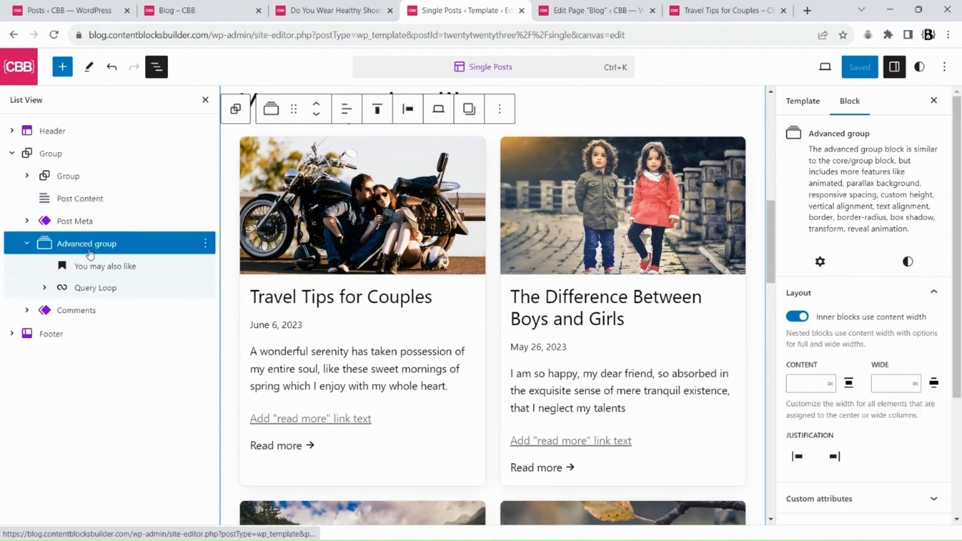
left_click(97, 289)
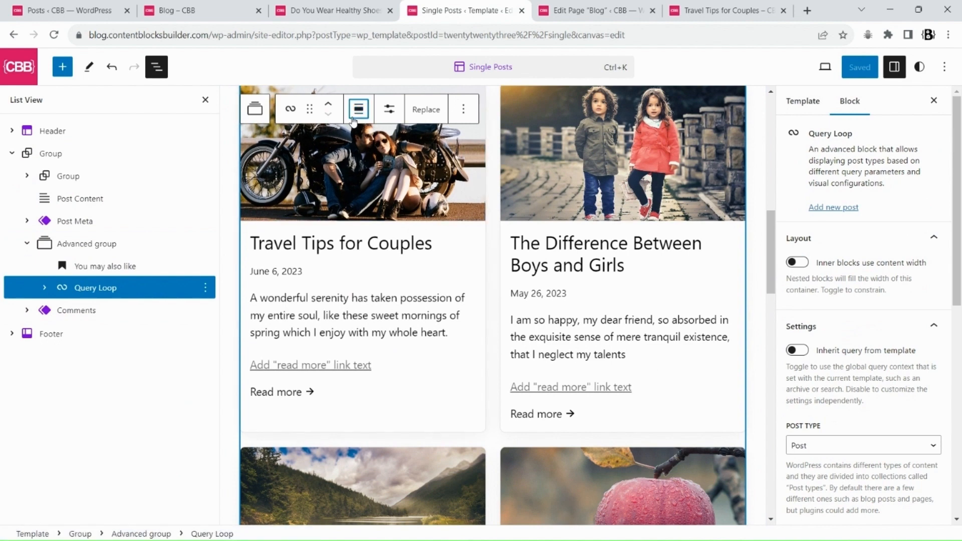
left_click(172, 262)
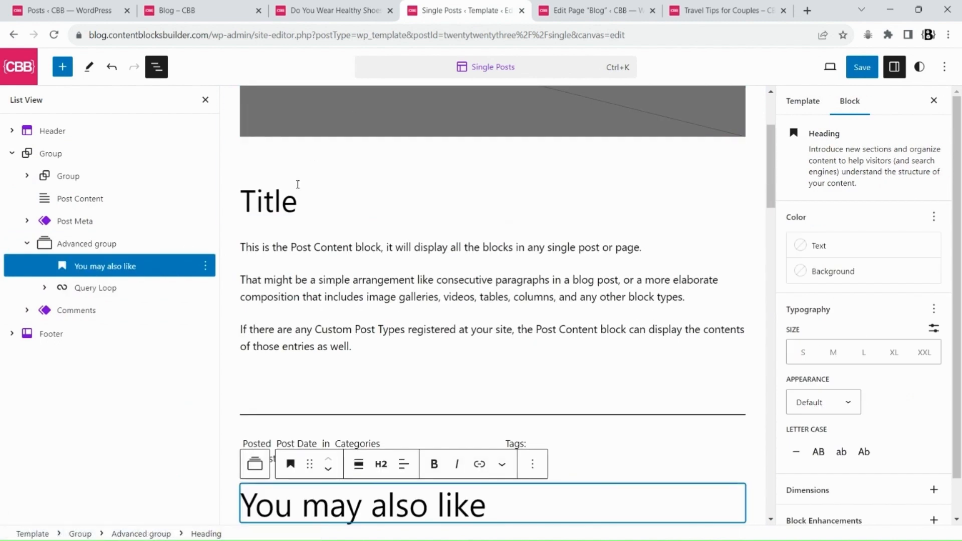
left_click(391, 399)
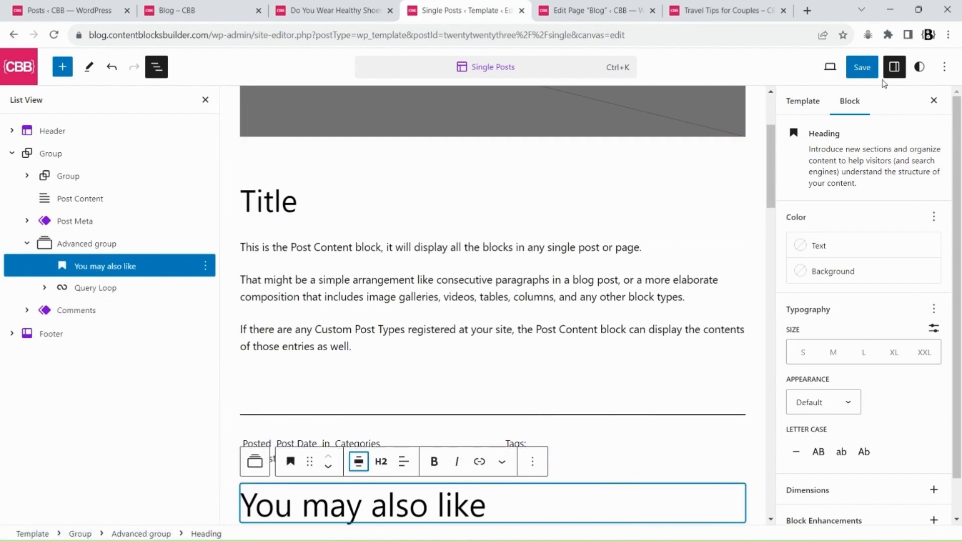
left_click(861, 67)
left_click(829, 67)
Review the updated related posts section on the Travel Tips for Couples post
left_click(723, 9)
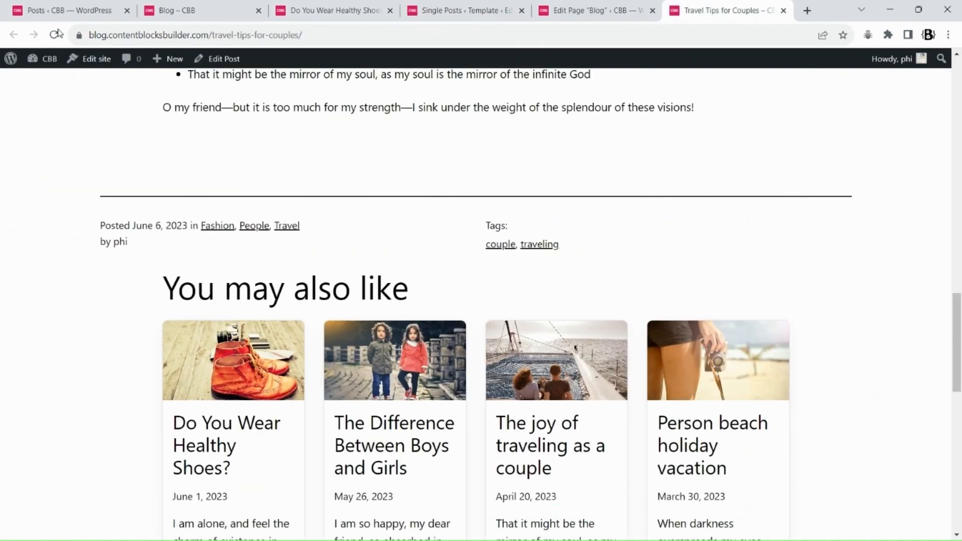
scroll(691, 243, "down", 6)
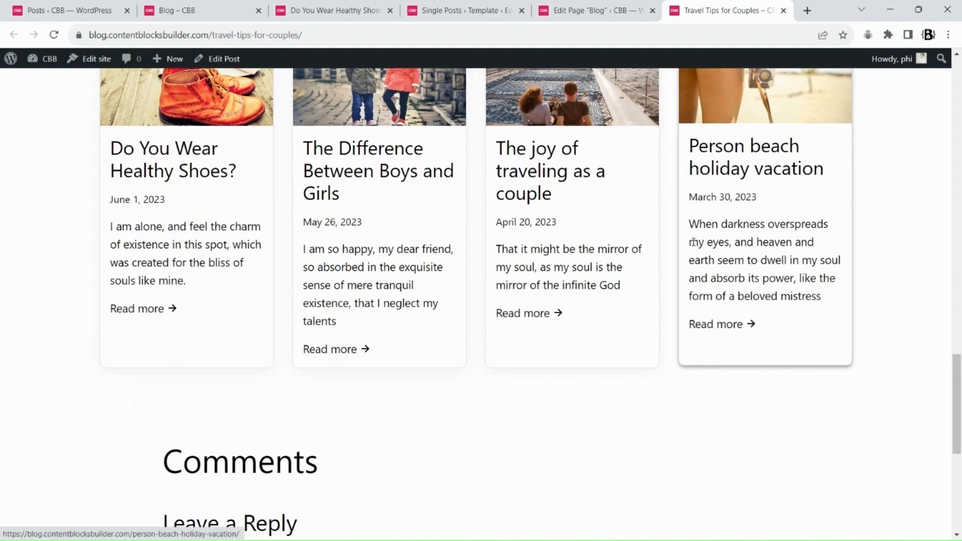
scroll(692, 244, "up", 4)
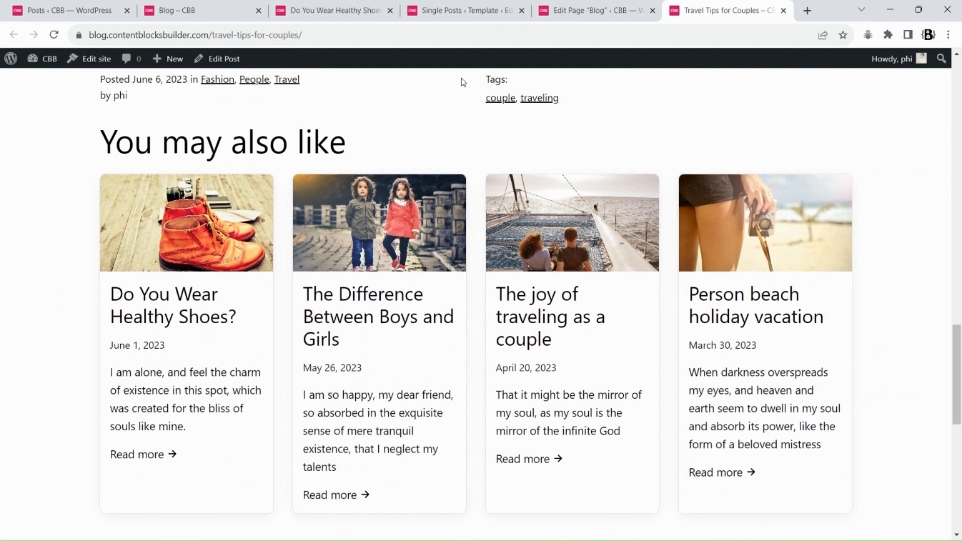
Set the Post Template grid gap to 1 for the tablet and desktop layouts and save the template
left_click(461, 10)
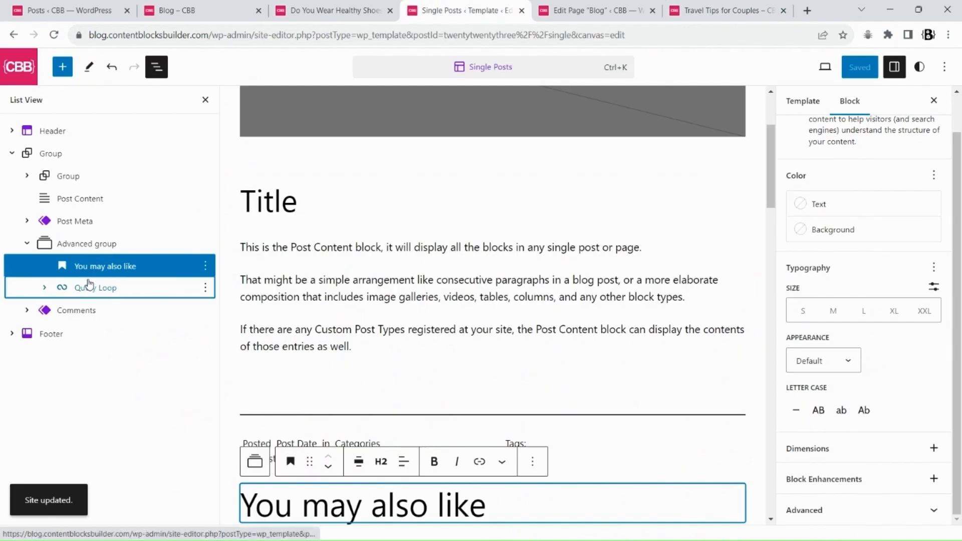
left_click(50, 295)
left_click(99, 322)
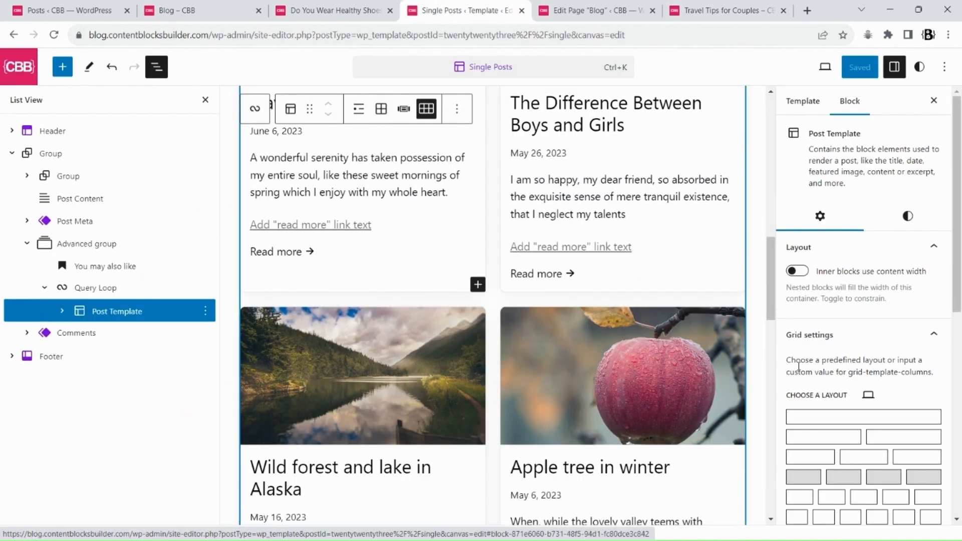
scroll(933, 362, "down", 8)
left_click_drag(822, 388, 761, 382)
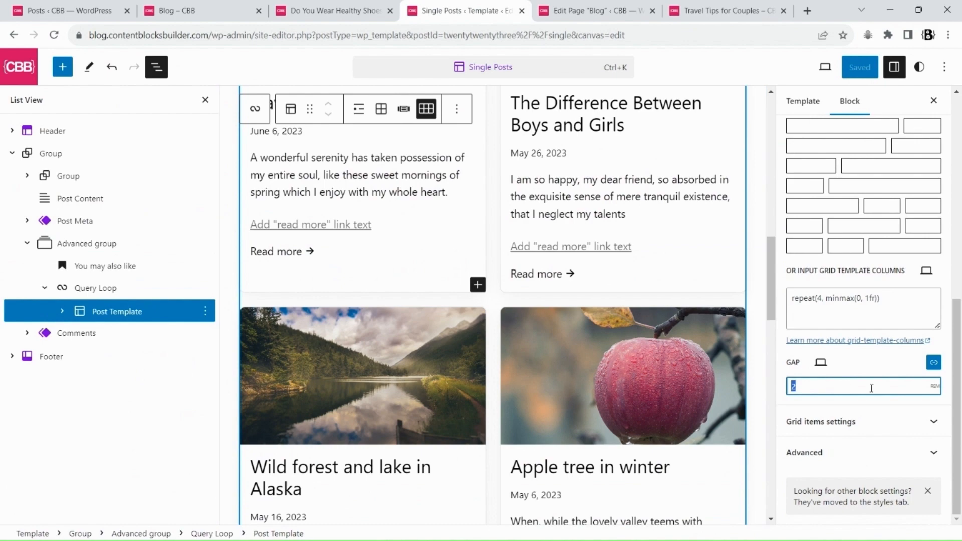
left_click(839, 421)
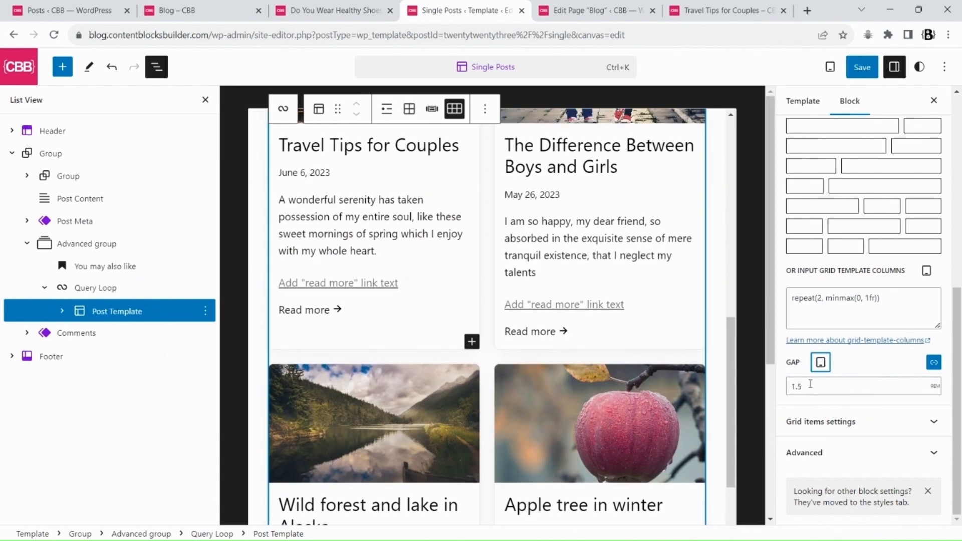
type("1")
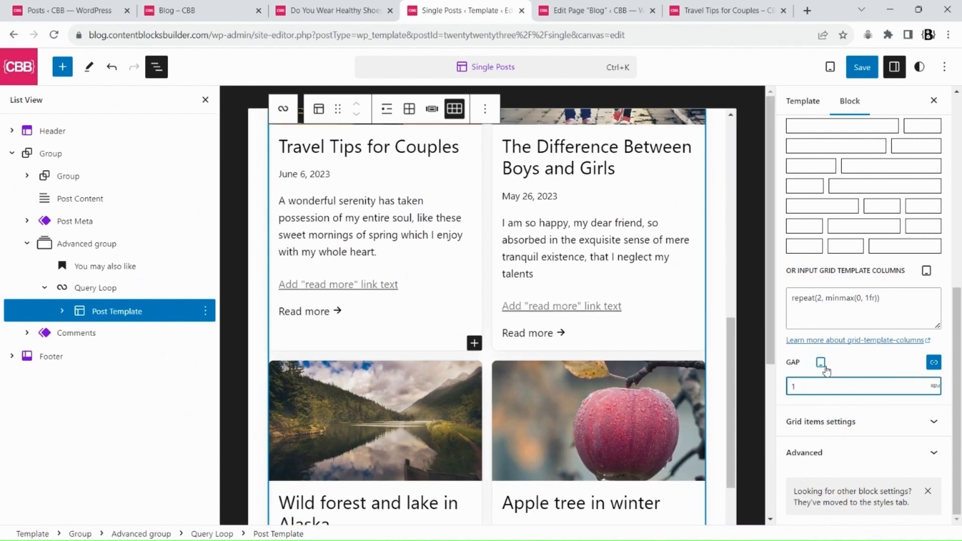
left_click(845, 396)
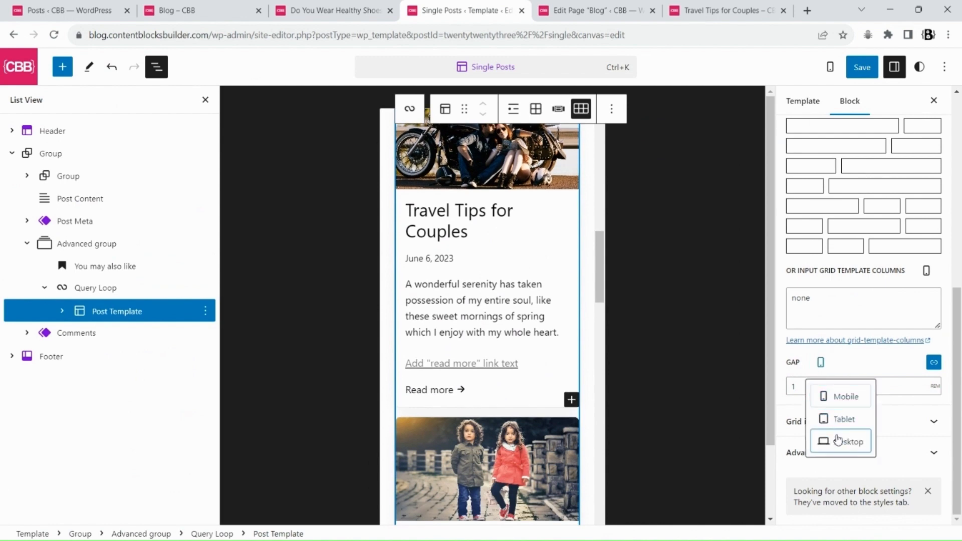
left_click(838, 440)
left_click(861, 67)
left_click(834, 67)
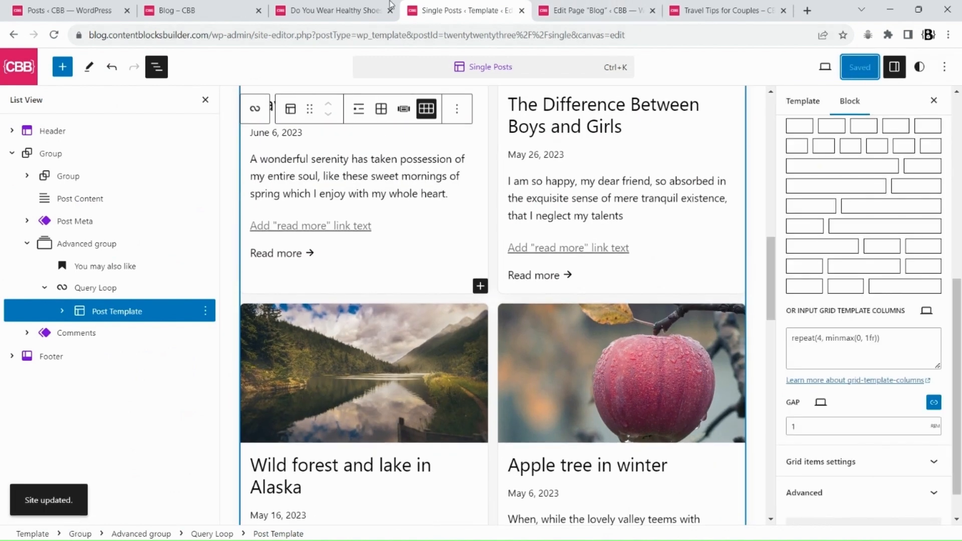
Reload the Travel Tips for Couples post and check the related posts grid at several viewport widths
left_click(693, 19)
left_click(55, 35)
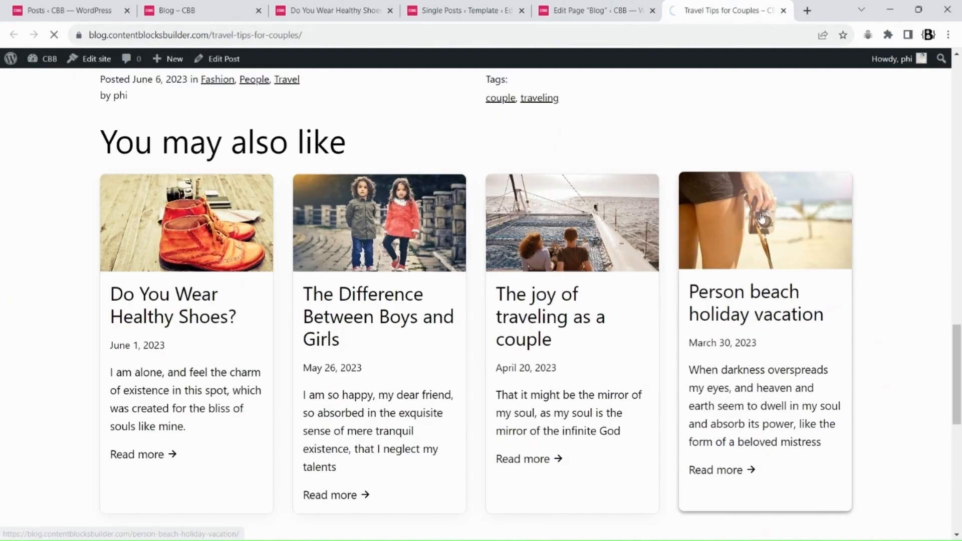
scroll(635, 232, "down", 3)
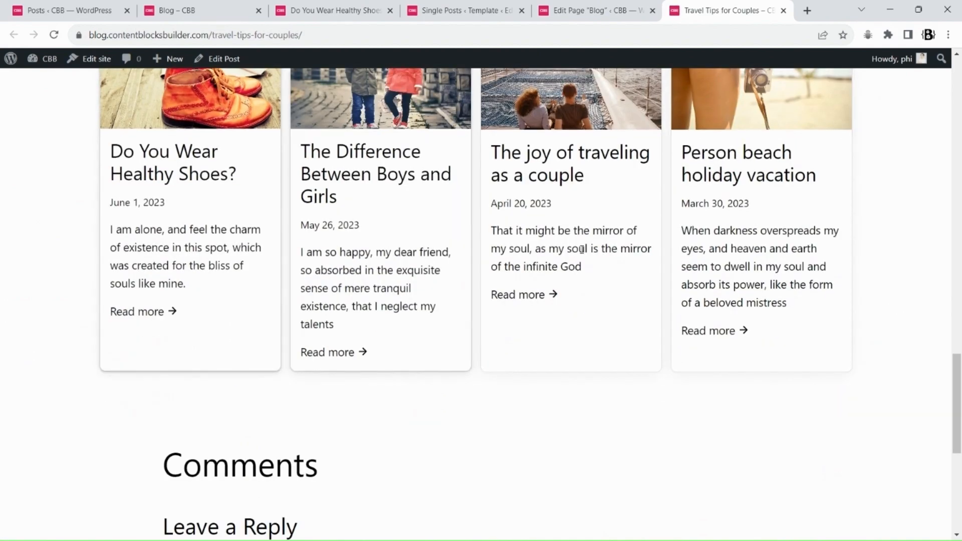
scroll(635, 232, "up", 6)
scroll(253, 287, "down", 3)
scroll(255, 287, "down", 6)
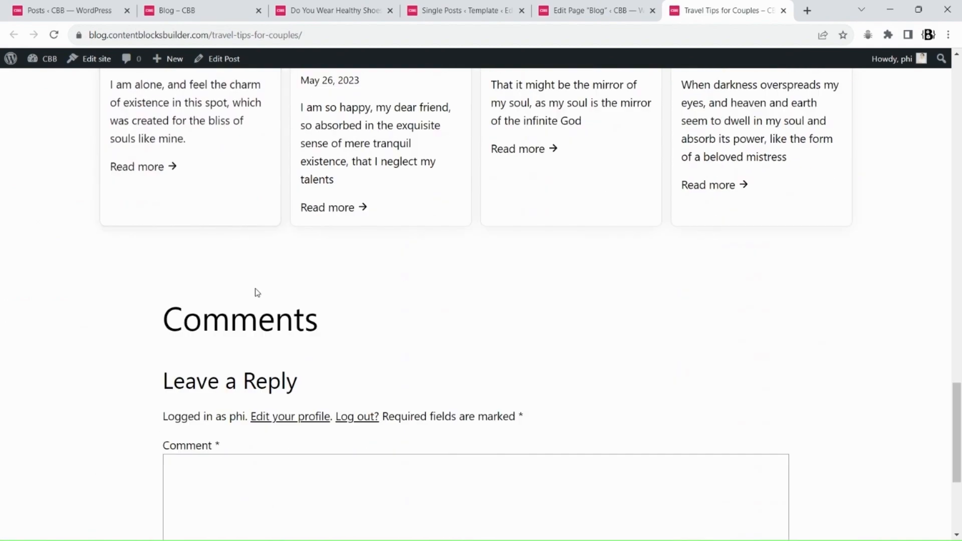
scroll(254, 290, "up", 6)
key("F12")
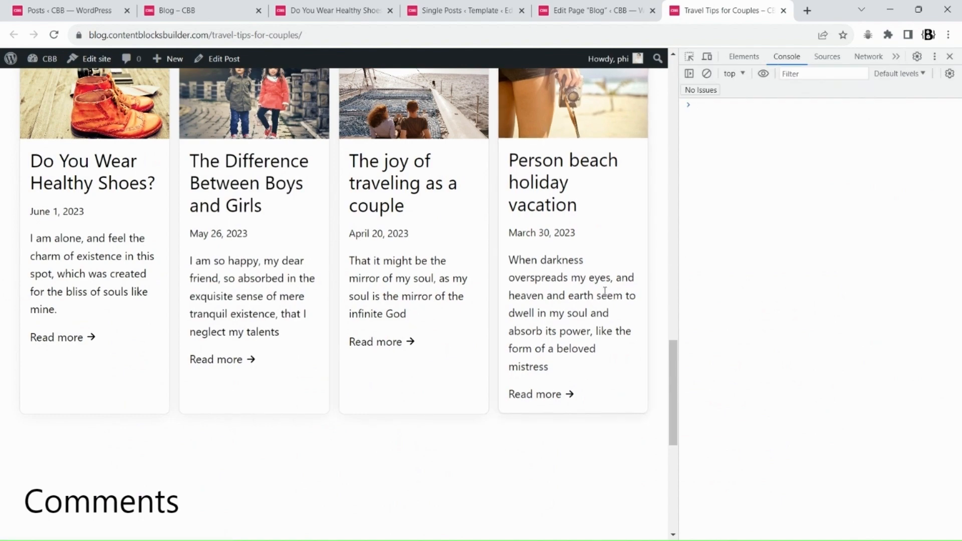
scroll(340, 292, "up", 3)
left_click_drag(661, 250, 488, 252)
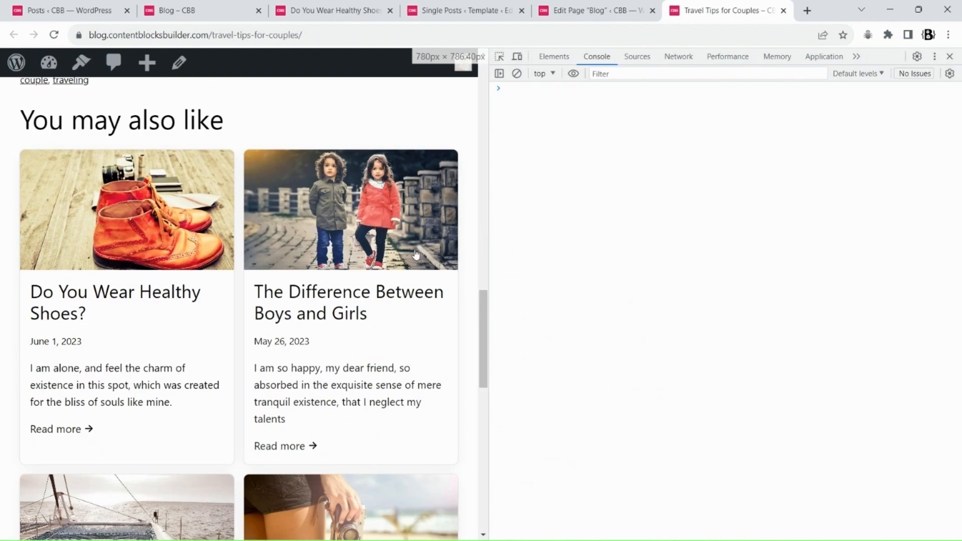
scroll(401, 256, "down", 9)
scroll(402, 255, "up", 6)
left_click_drag(469, 212, 302, 225)
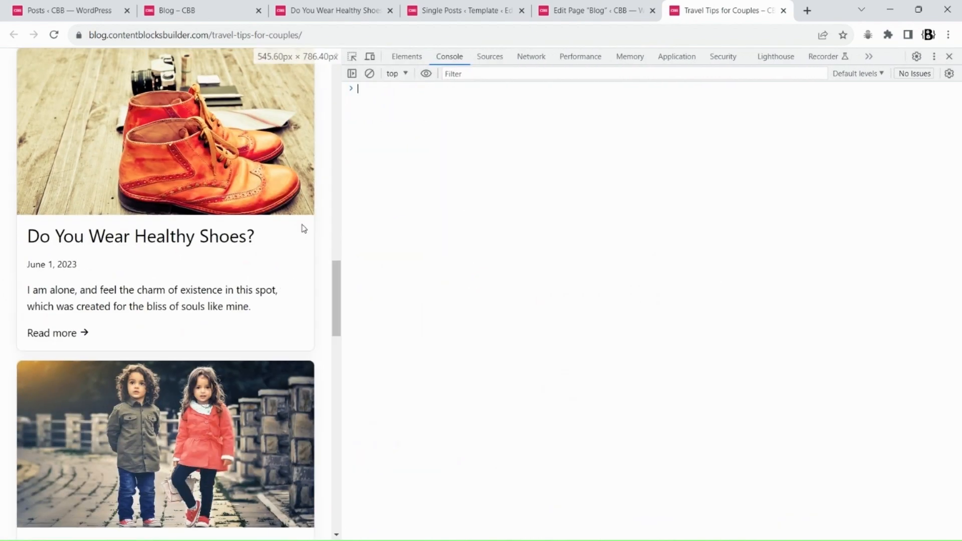
scroll(236, 273, "up", 9)
scroll(280, 268, "down", 3)
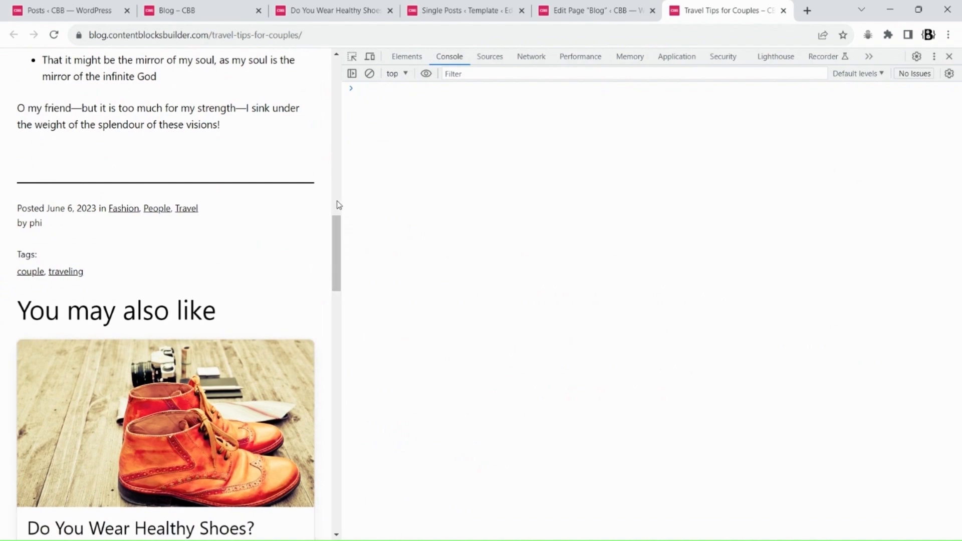
left_click_drag(349, 199, 806, 262)
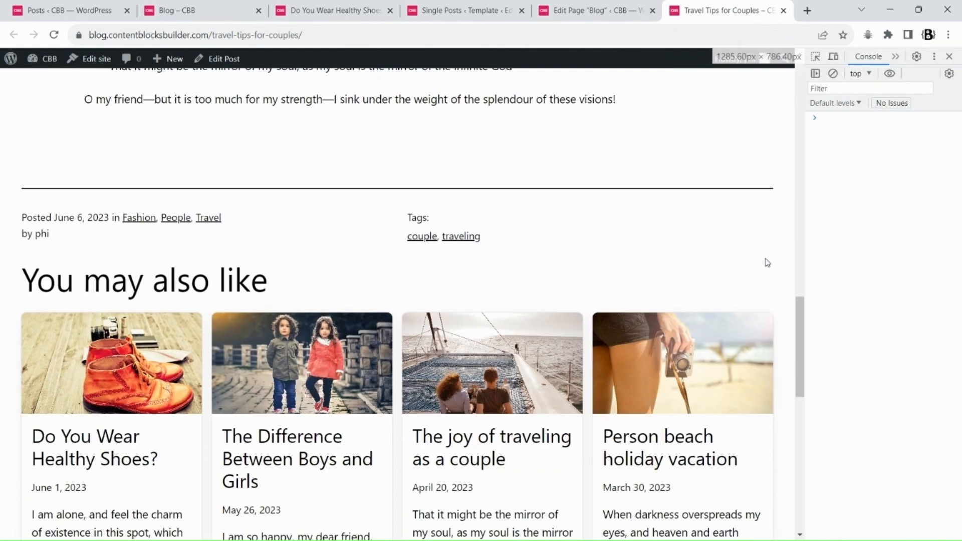
left_click(948, 56)
scroll(746, 204, "down", 5)
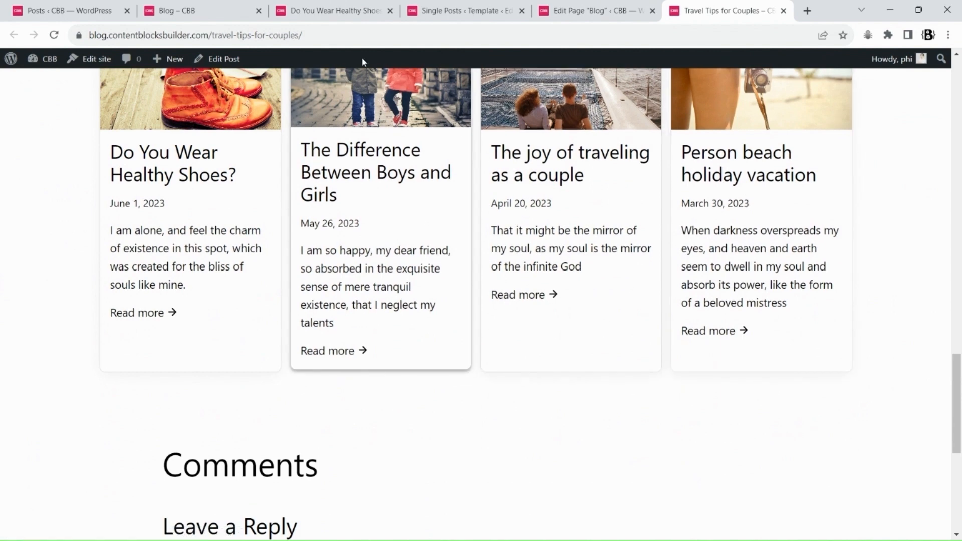
Enable Advanced Sorting on the Query Loop, choose rand random order, and save the template
left_click(449, 17)
left_click(95, 288)
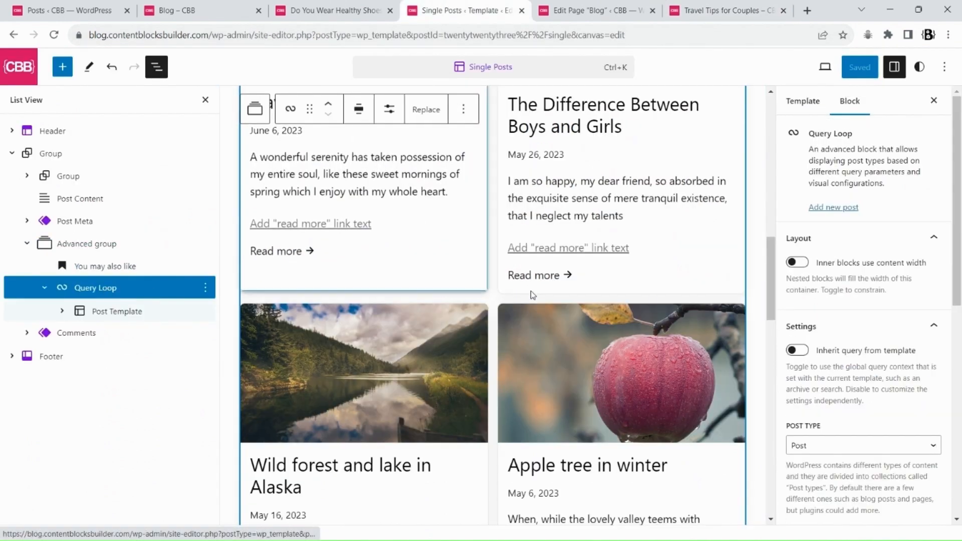
scroll(913, 253, "down", 5)
scroll(917, 252, "down", 2)
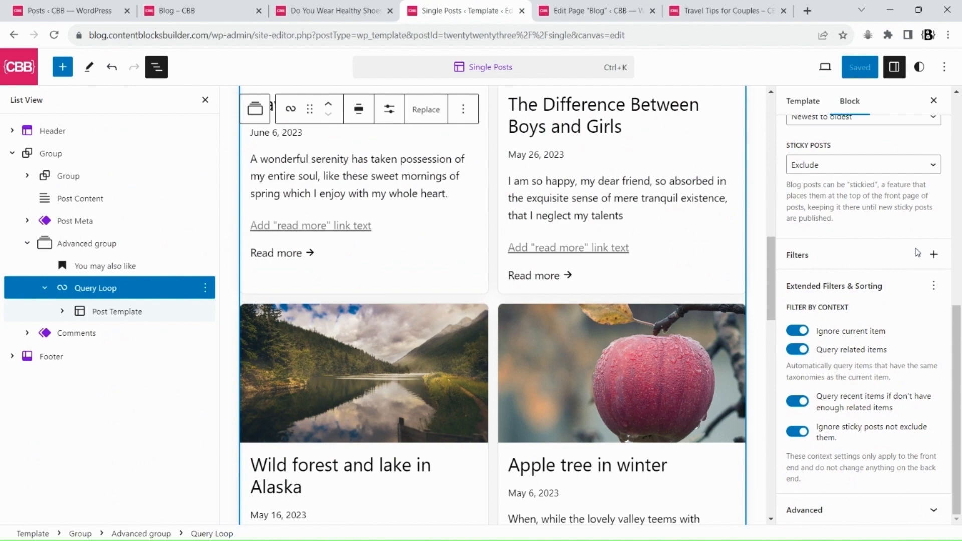
left_click(933, 287)
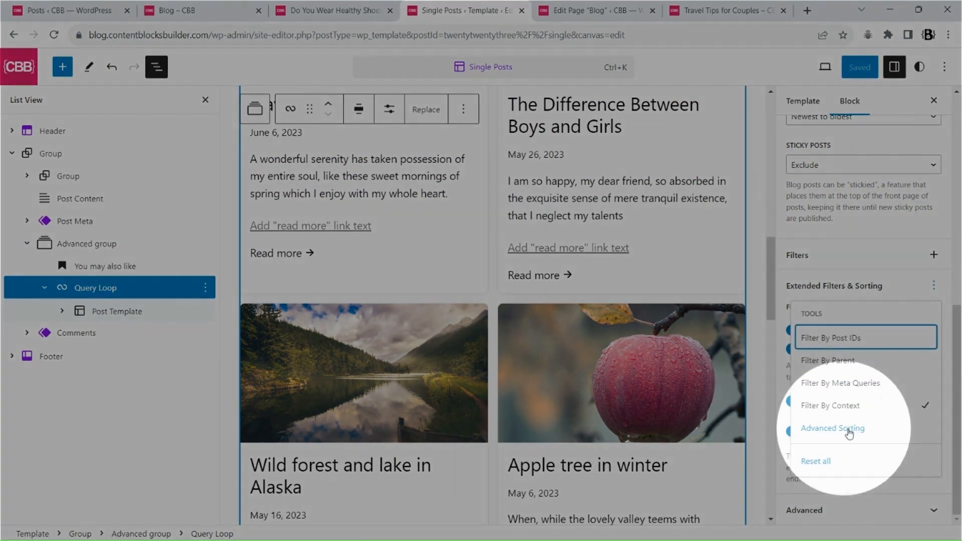
left_click(847, 434)
left_click_drag(959, 361, 960, 423)
left_click(822, 398)
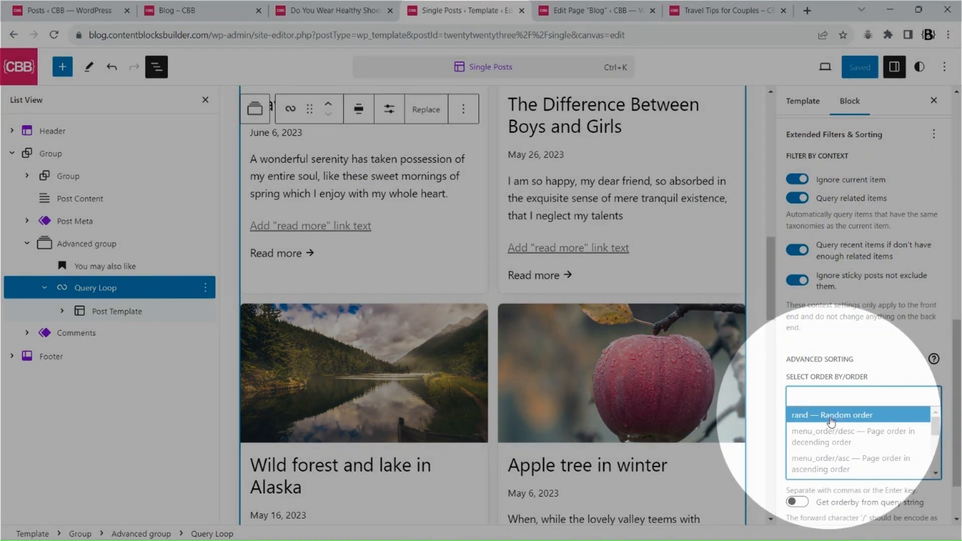
left_click(829, 416)
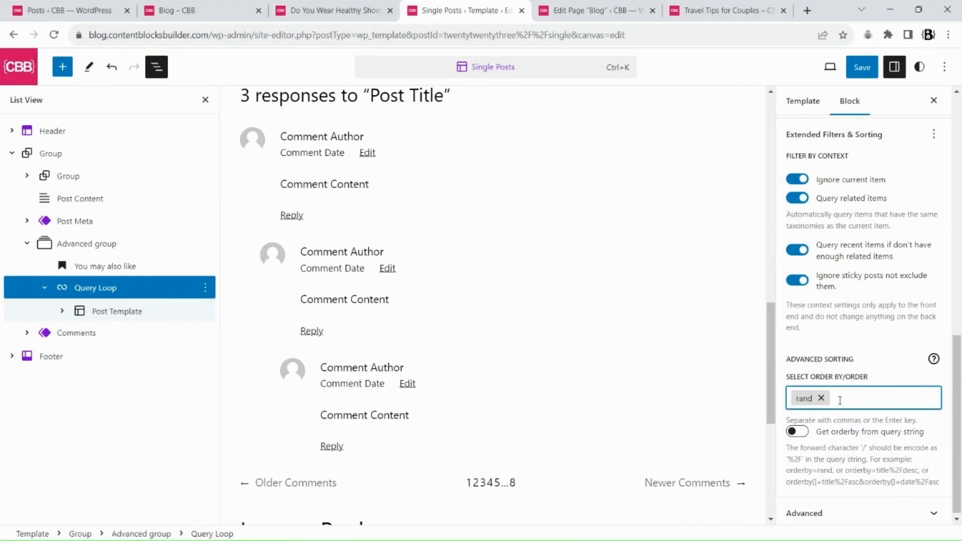
left_click(863, 74)
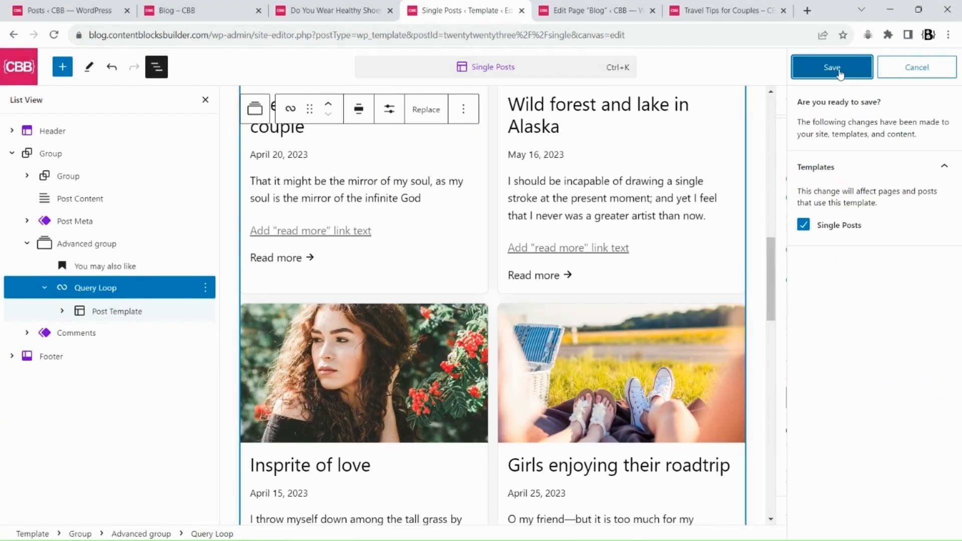
left_click(862, 70)
Reload the Travel Tips for Couples post to check the randomized related posts
left_click(737, 16)
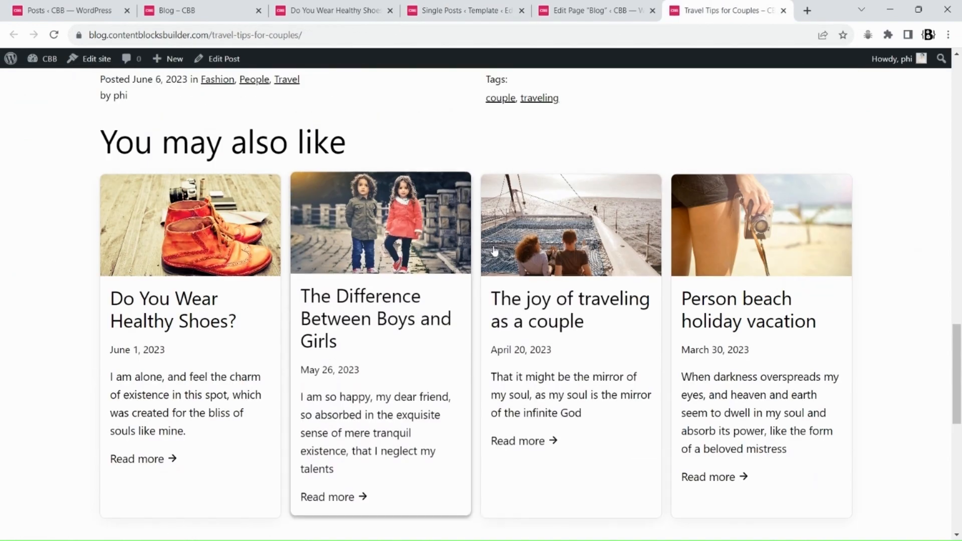
left_click(54, 35)
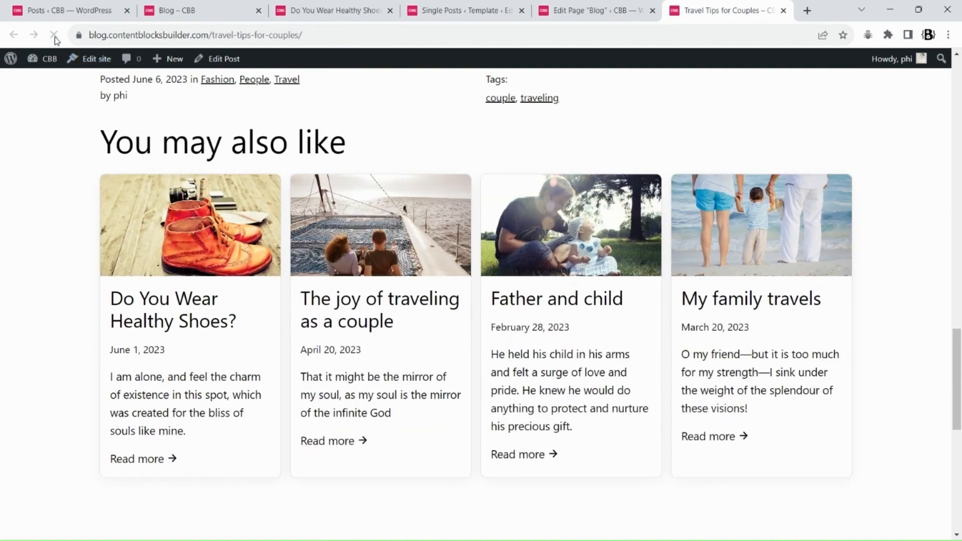
Reload the Travel Tips for Couples post again and compare its related posts with the template preview
left_click(55, 36)
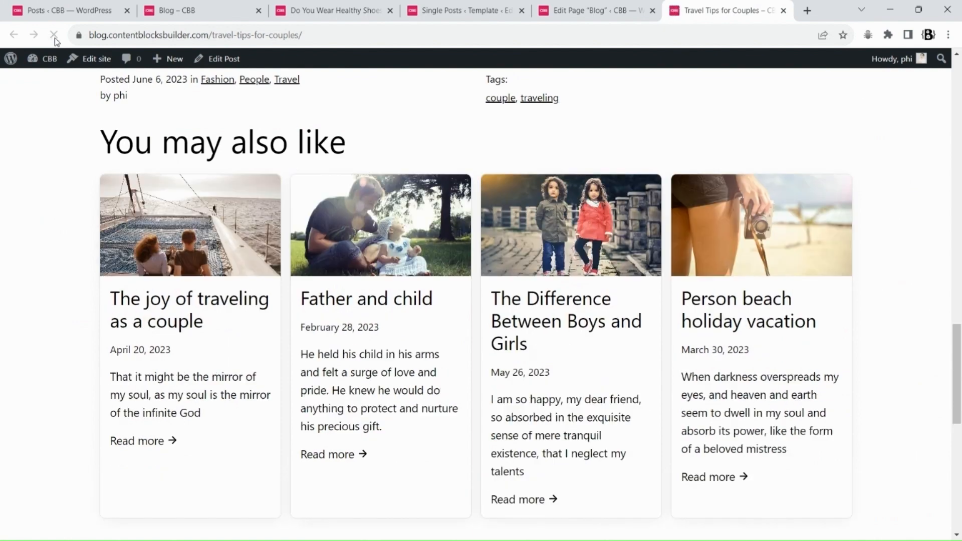
left_click(476, 12)
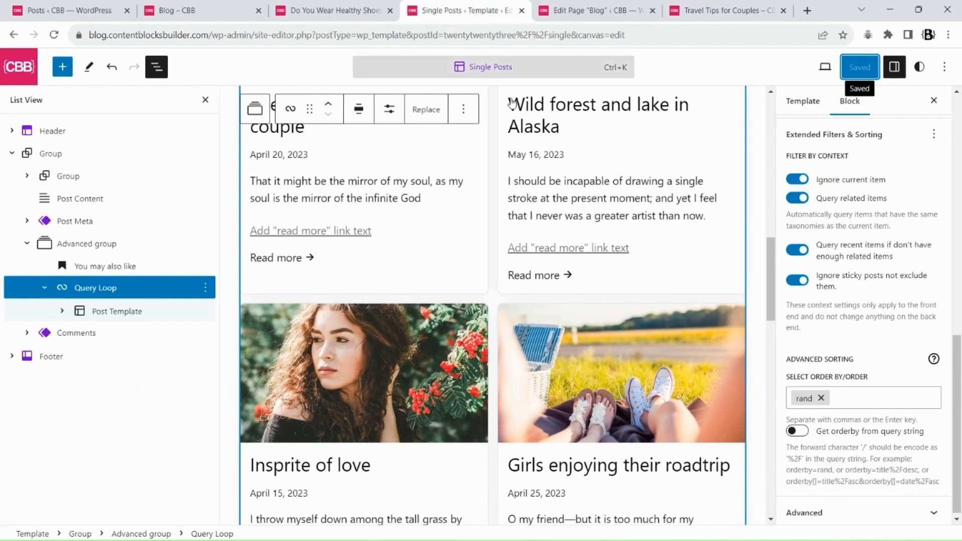
scroll(617, 245, "down", 5)
scroll(617, 246, "up", 3)
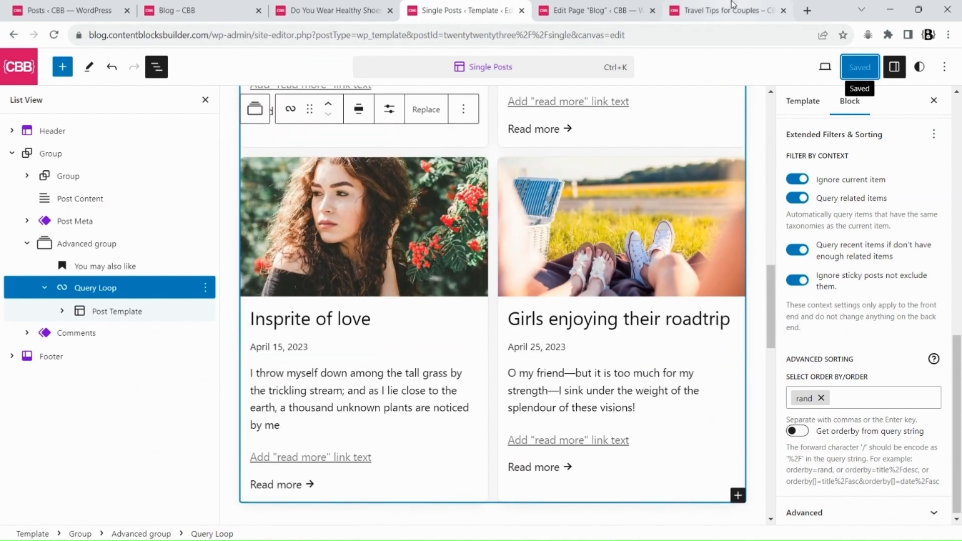
left_click(726, 10)
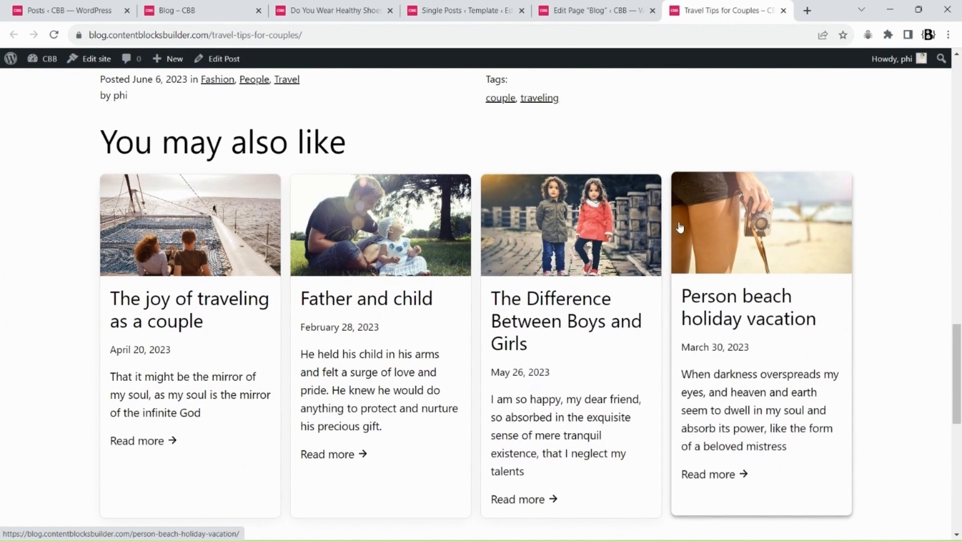
Switch the Post Template layout to carousel and toggle it into preview mode
left_click(471, 10)
left_click(106, 311)
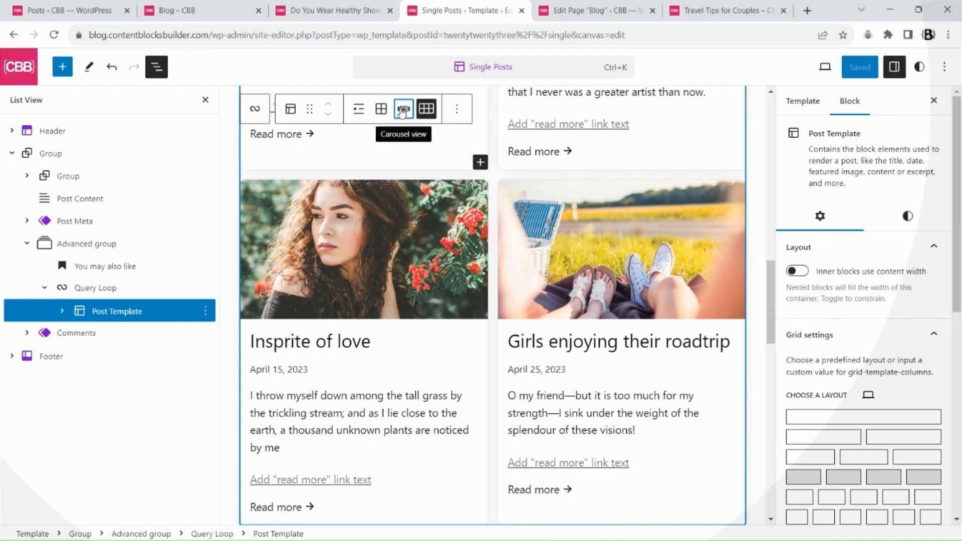
left_click(404, 110)
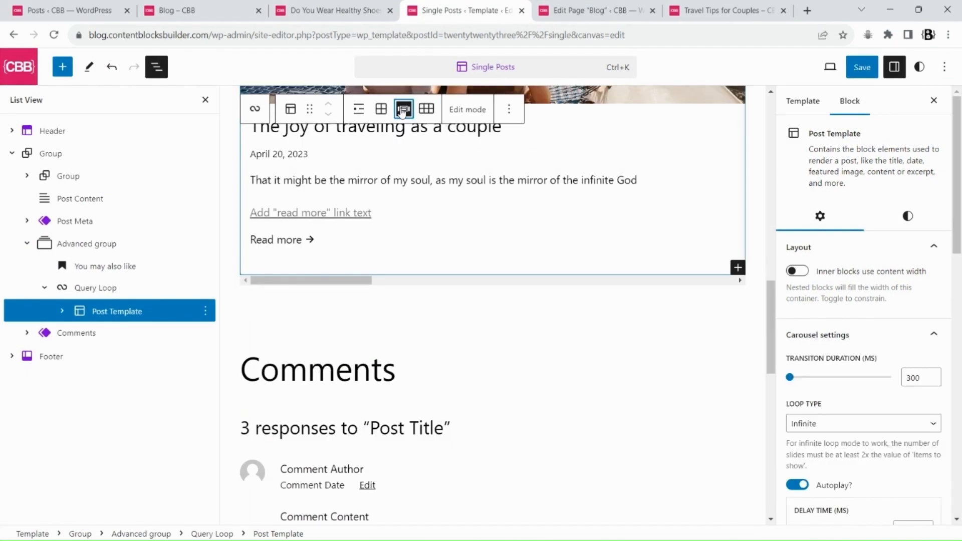
scroll(498, 272, "up", 3)
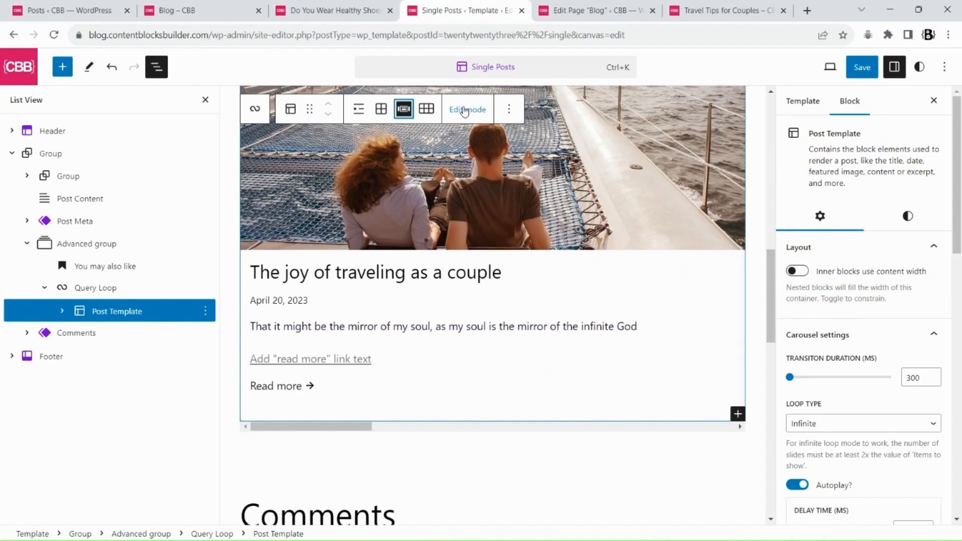
left_click(465, 110)
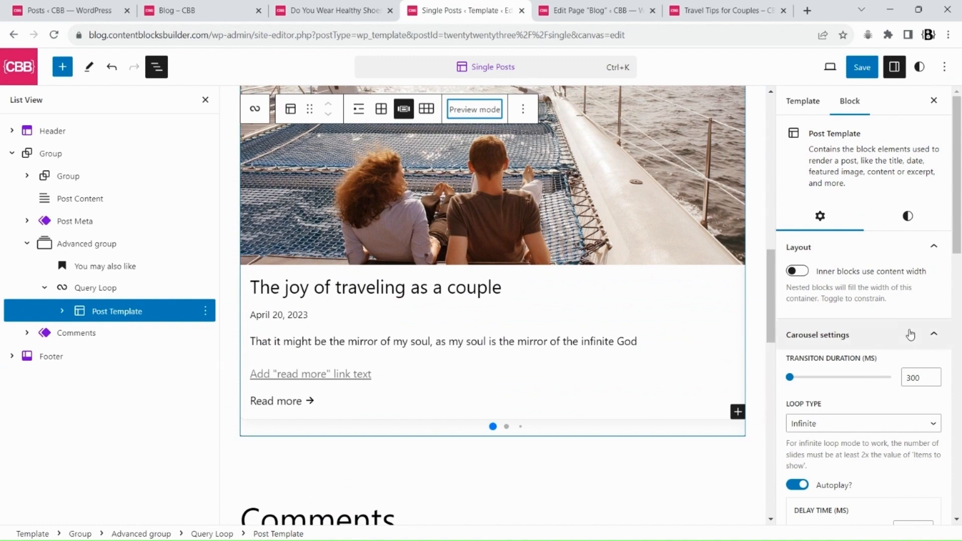
Set the carousel's items to show to 3
scroll(912, 344, "down", 5)
double_click(793, 407)
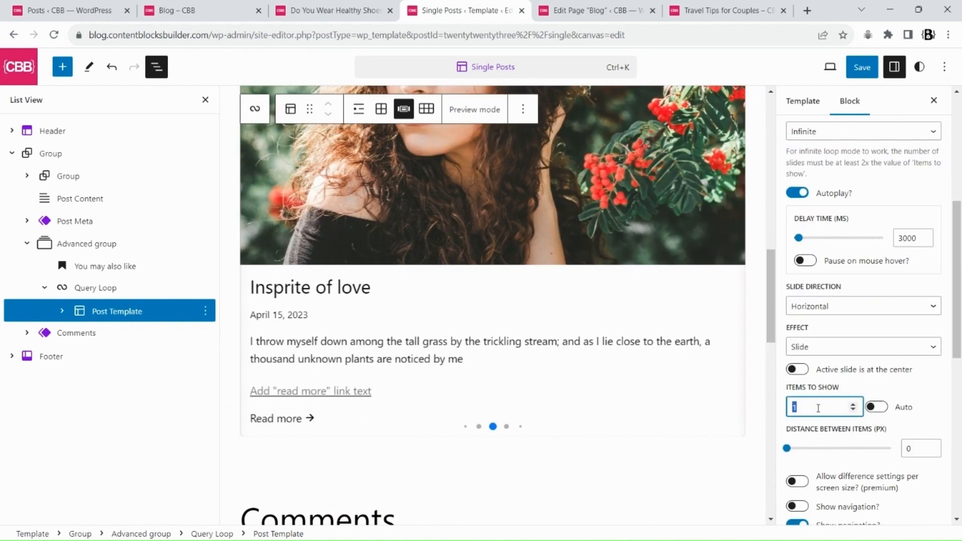
type("3")
Set the Query Loop to 6 items per page
scroll(542, 283, "up", 5)
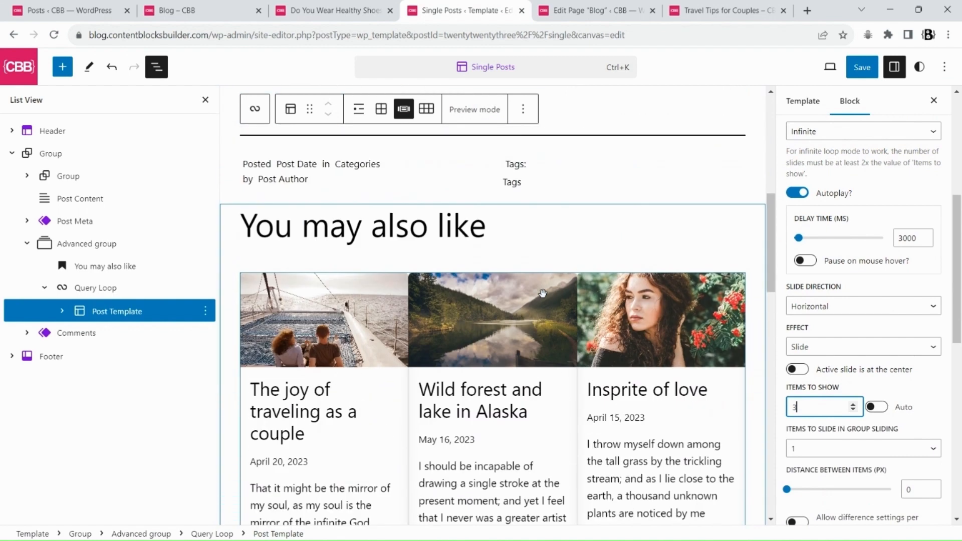
left_click(91, 290)
left_click(389, 238)
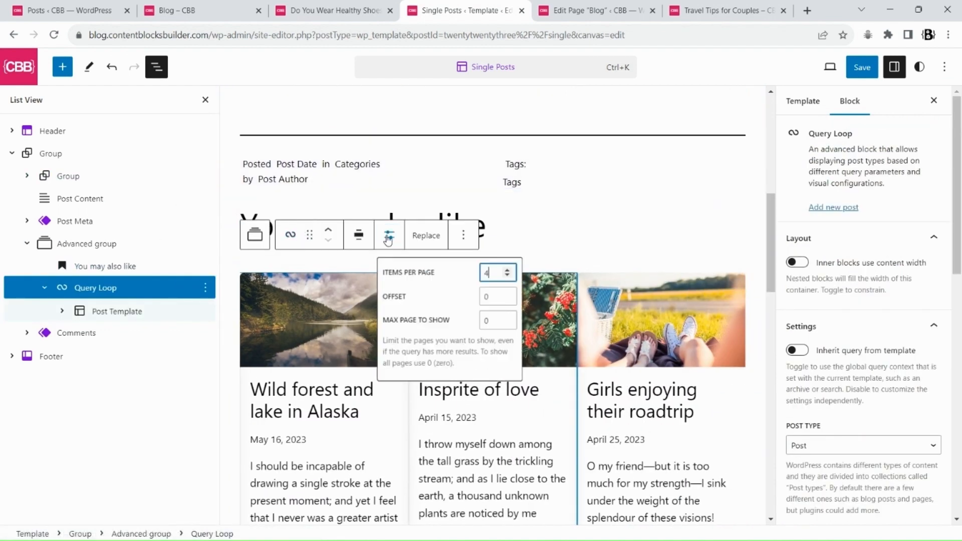
type("6")
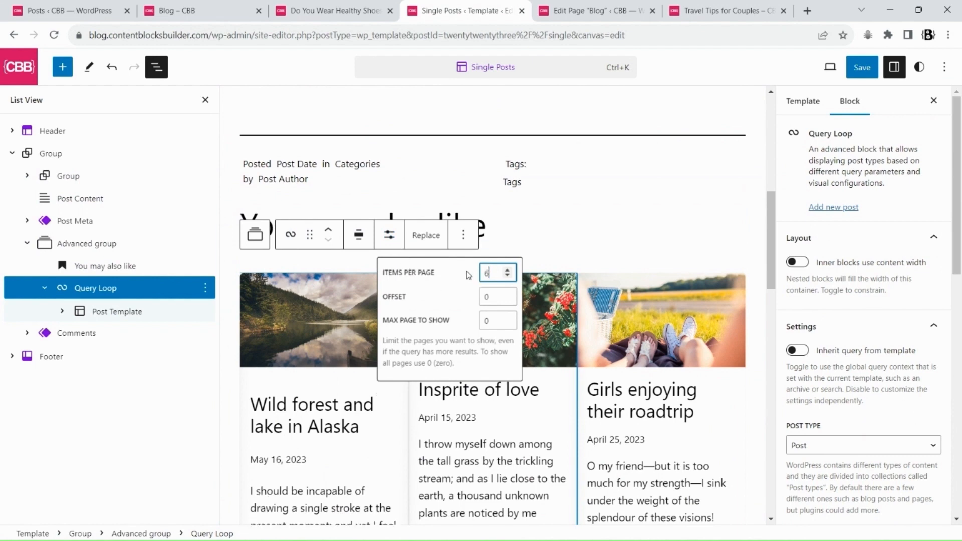
left_click(761, 261)
Set the distance between carousel items to 20 px
scroll(645, 357, "down", 3)
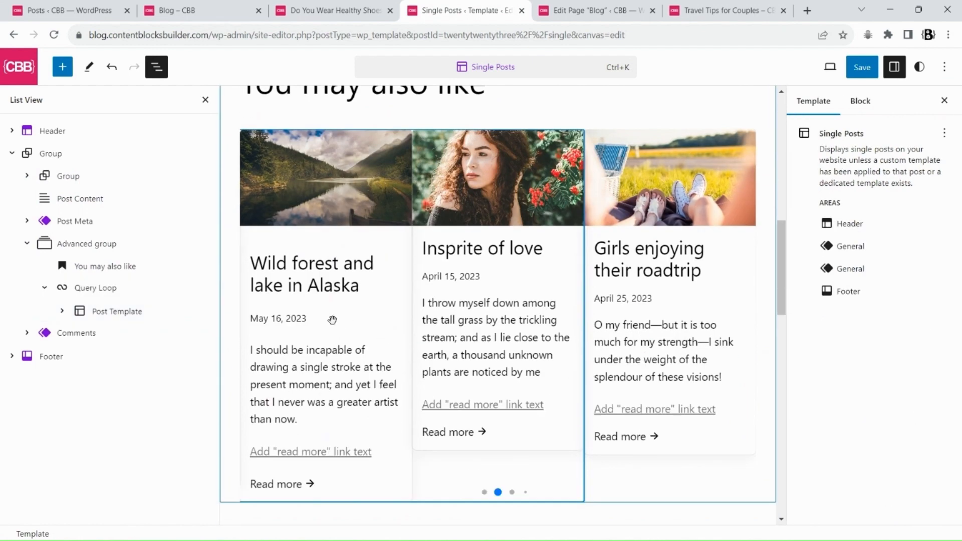
left_click(97, 312)
scroll(935, 370, "down", 5)
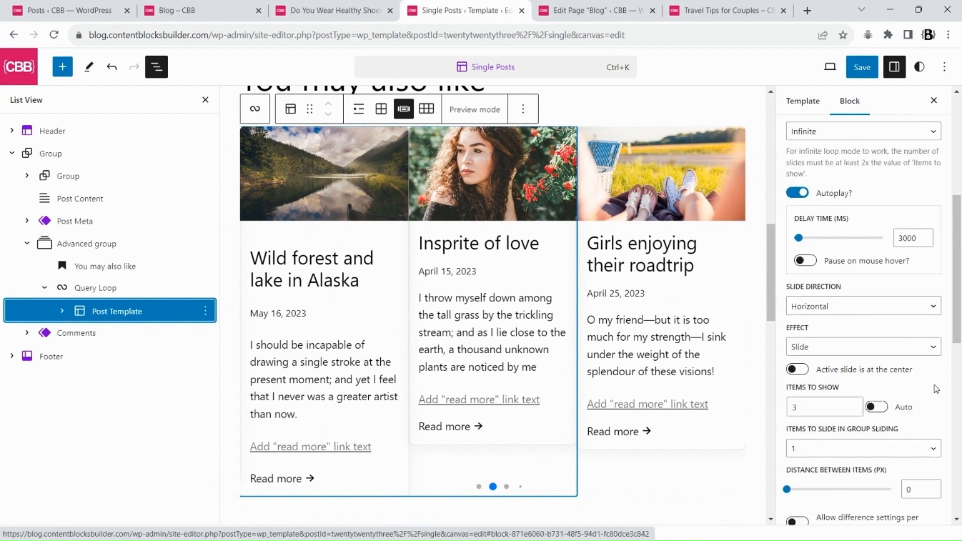
left_click(907, 489)
type("2")
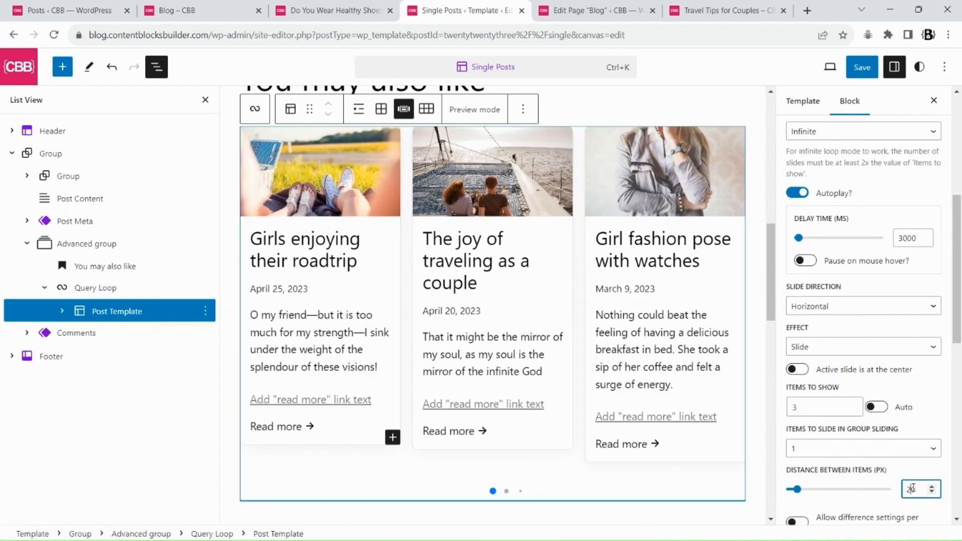
Save the template and swipe through the related posts carousel on the front-end post
left_click(861, 67)
left_click(831, 66)
left_click(721, 10)
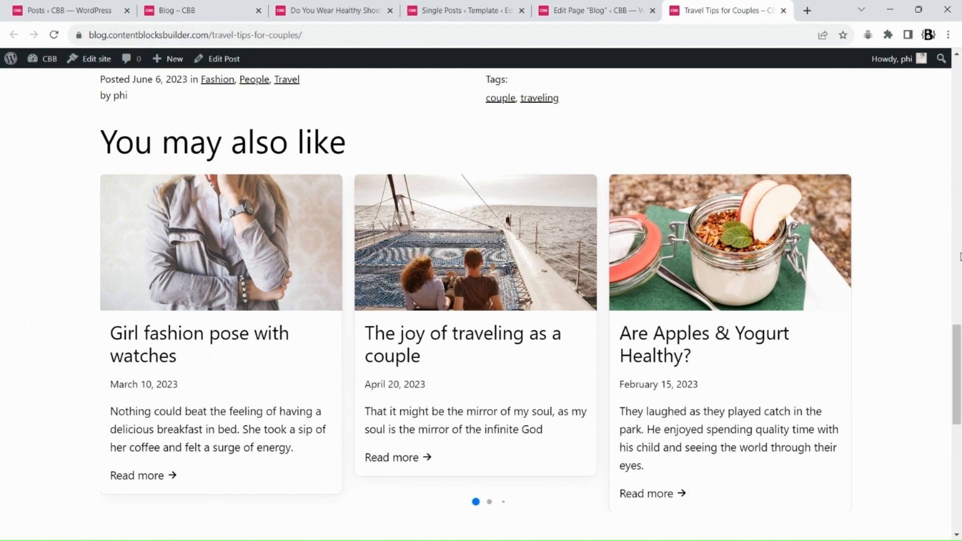
left_click_drag(937, 259, 751, 247)
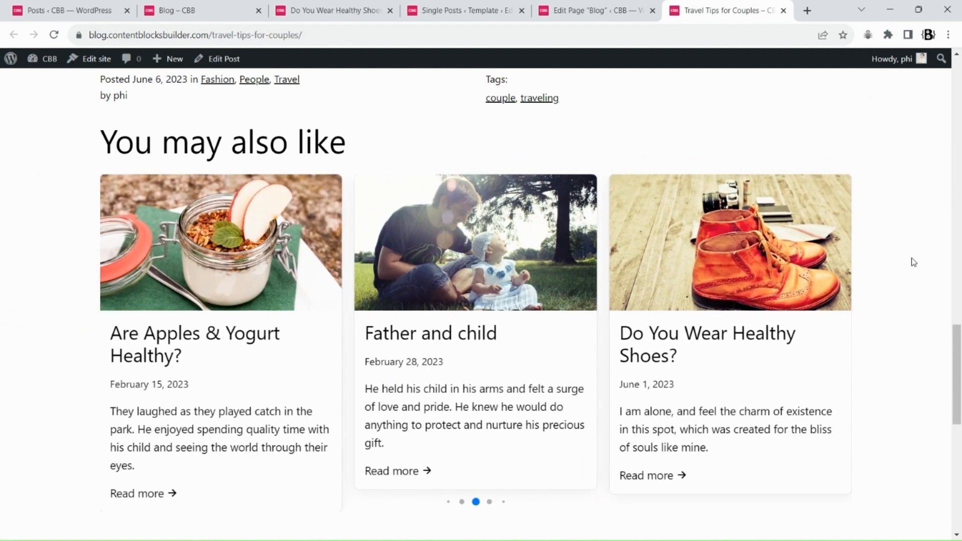
left_click_drag(524, 203, 591, 206)
key("ctrl")
key("ctrl")
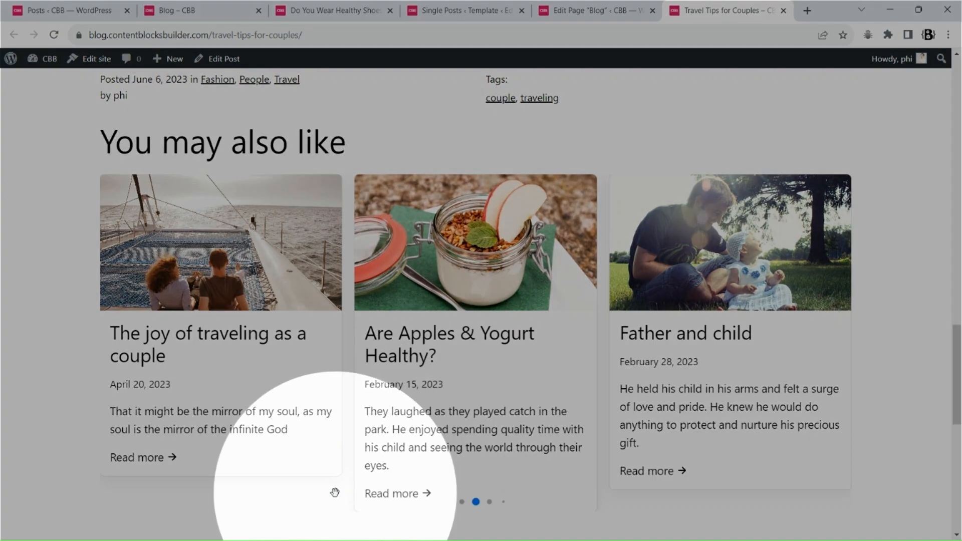
Enable Equal height for the carousel items and save the template
left_click(467, 14)
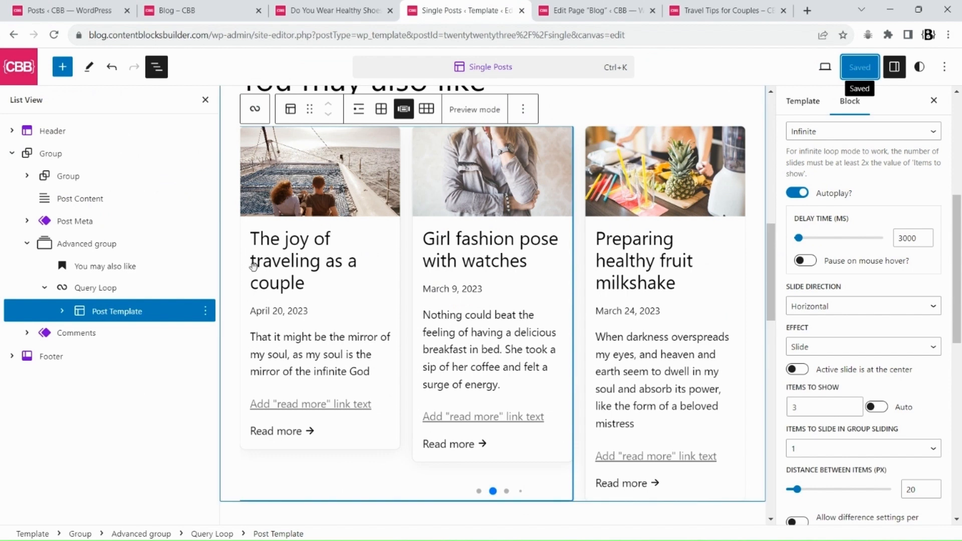
left_click(63, 311)
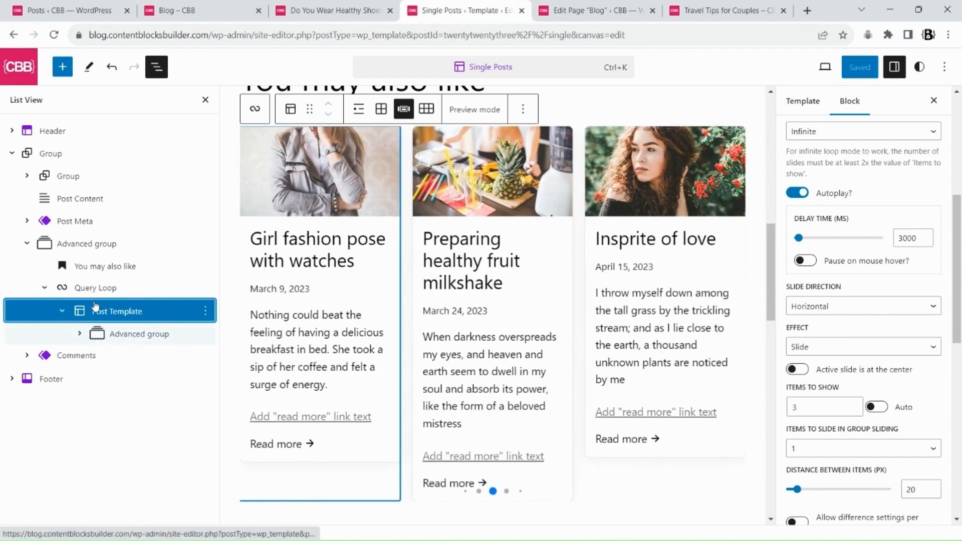
scroll(874, 384, "down", 10)
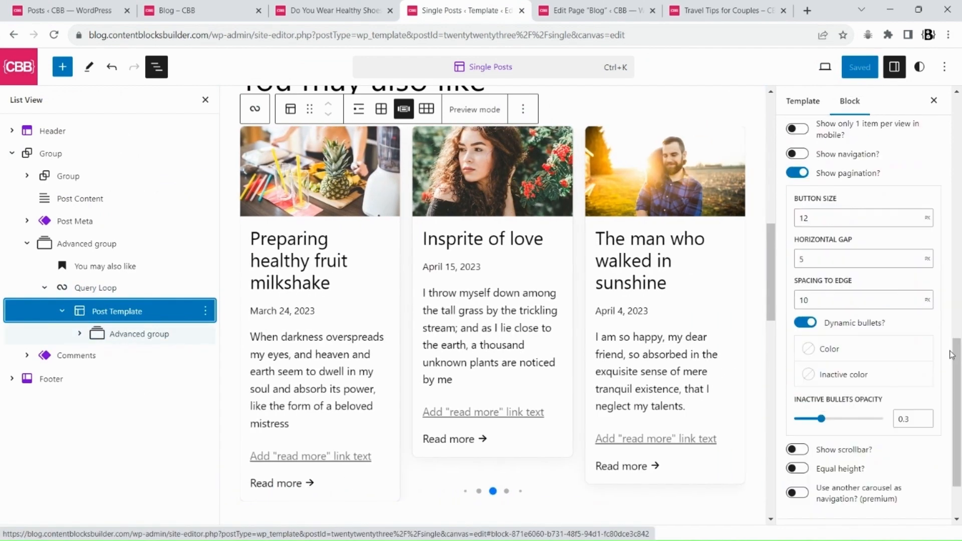
left_click(802, 387)
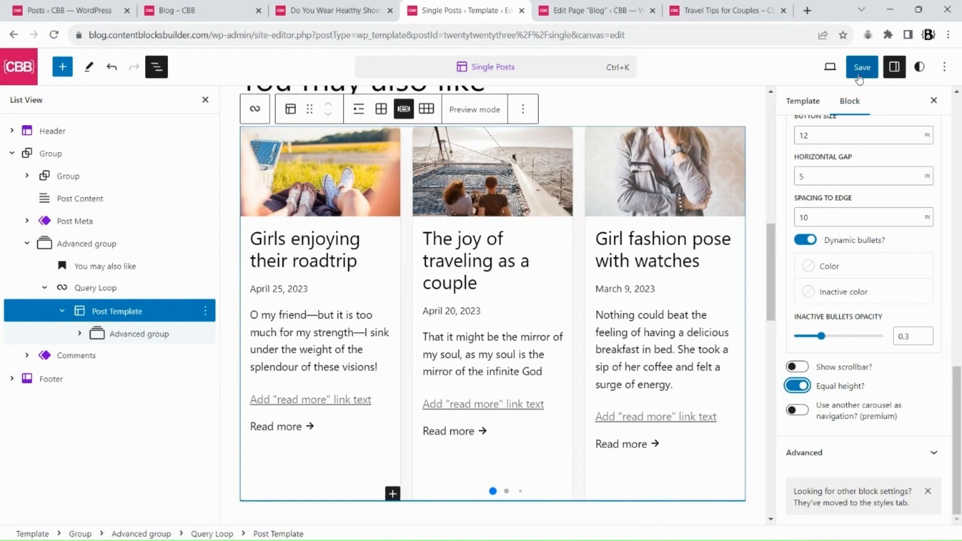
left_click(860, 76)
left_click(827, 67)
Check the related posts carousel on the Travel Tips for Couples post
left_click(716, 11)
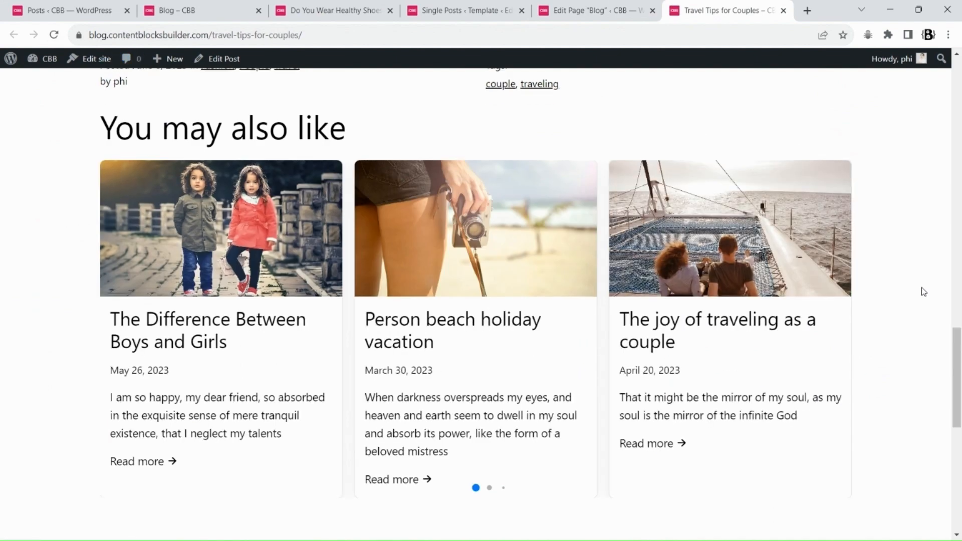
scroll(726, 226, "down", 3)
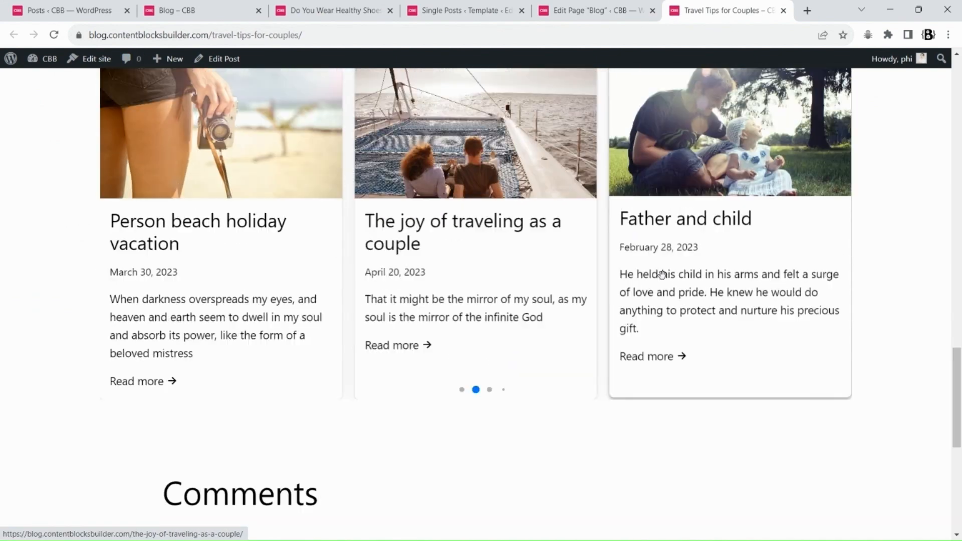
scroll(433, 296, "up", 3)
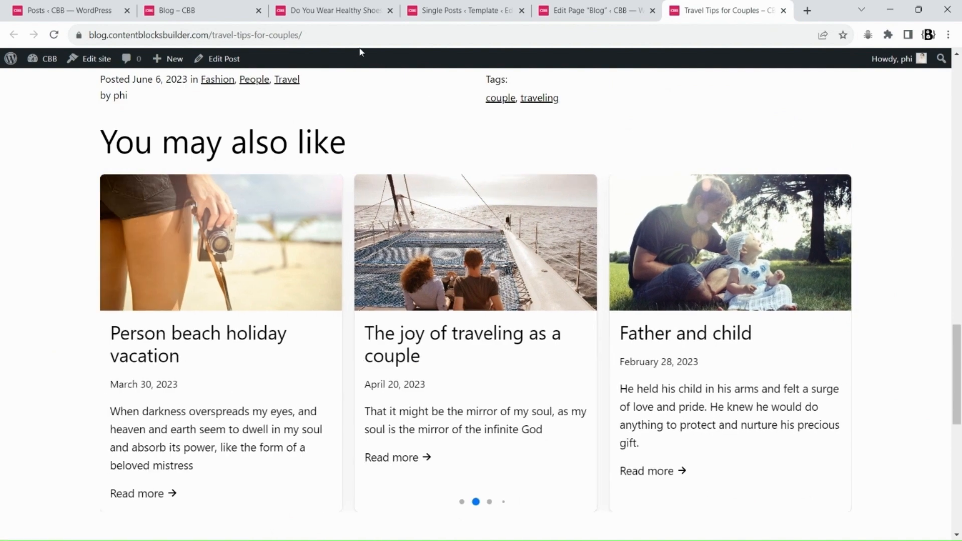
Enable showing only 1 item per view on mobile and save the template
left_click(453, 9)
scroll(946, 390, "up", 10)
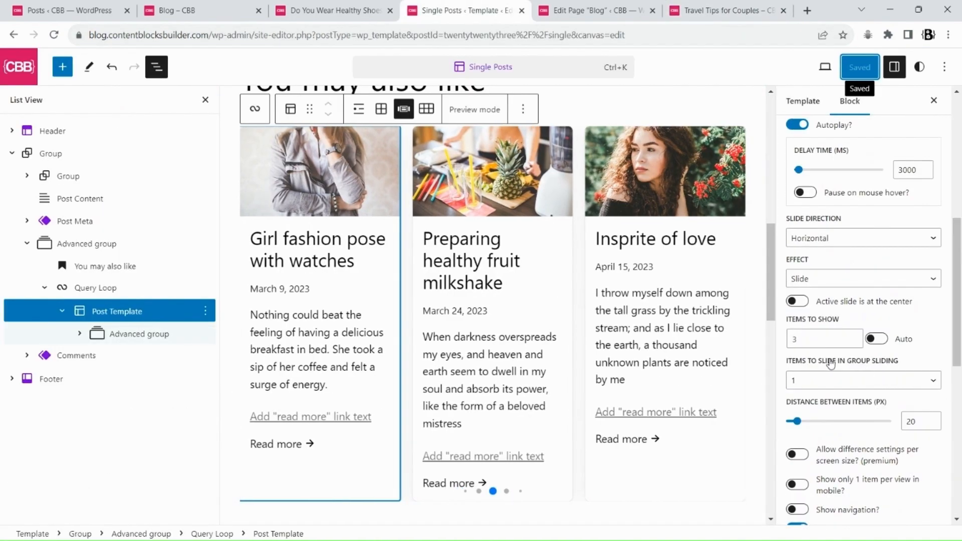
scroll(814, 349, "down", 3)
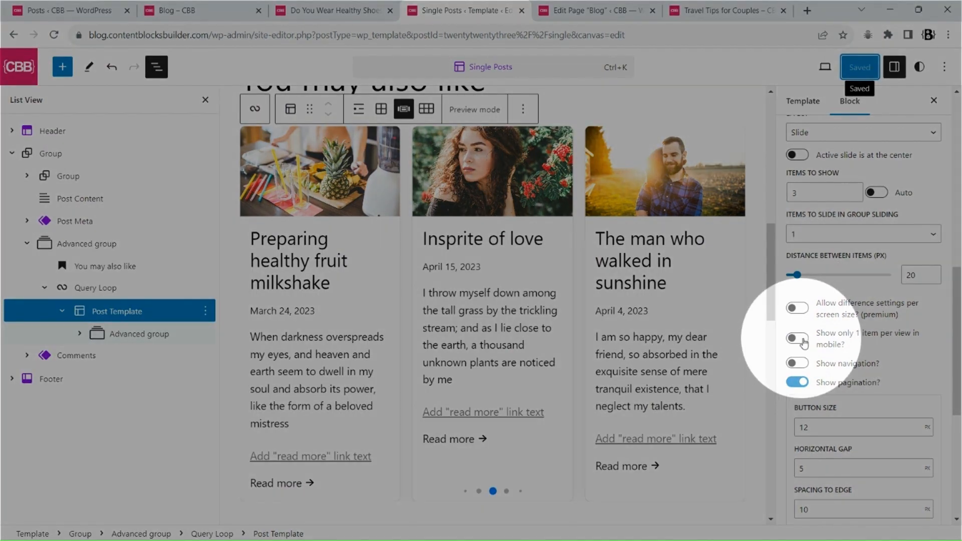
left_click(797, 338)
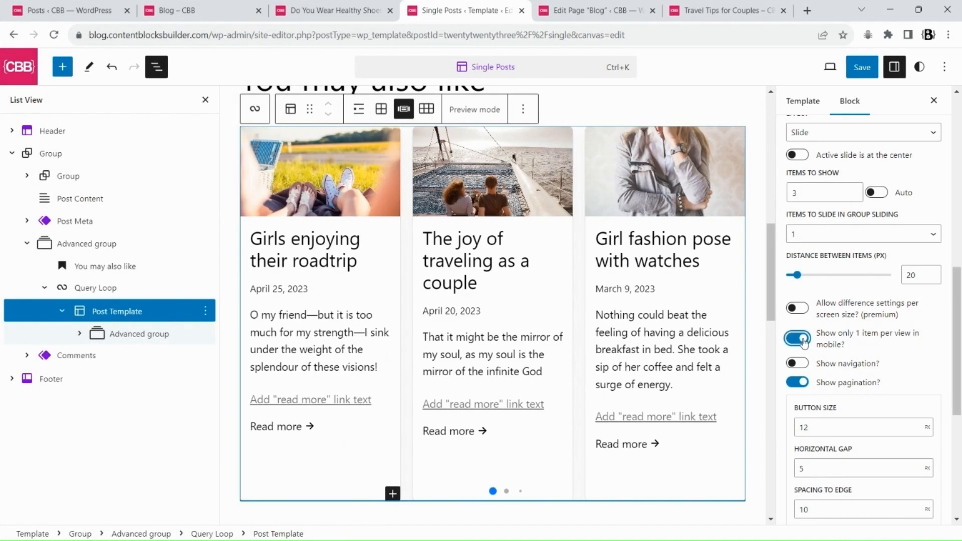
left_click(861, 67)
left_click(826, 66)
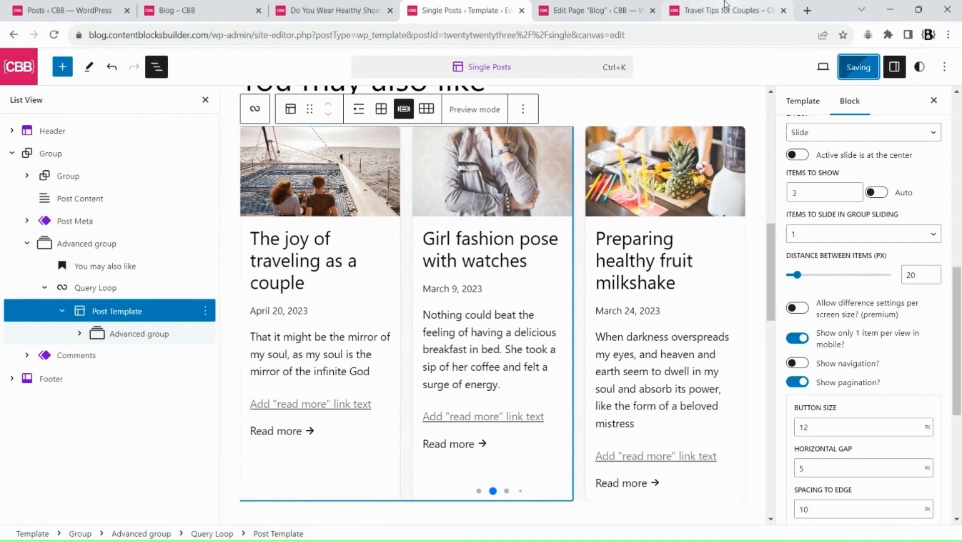
Reload the post and check the carousel at a narrow viewport using the developer tools
left_click(726, 10)
left_click(54, 39)
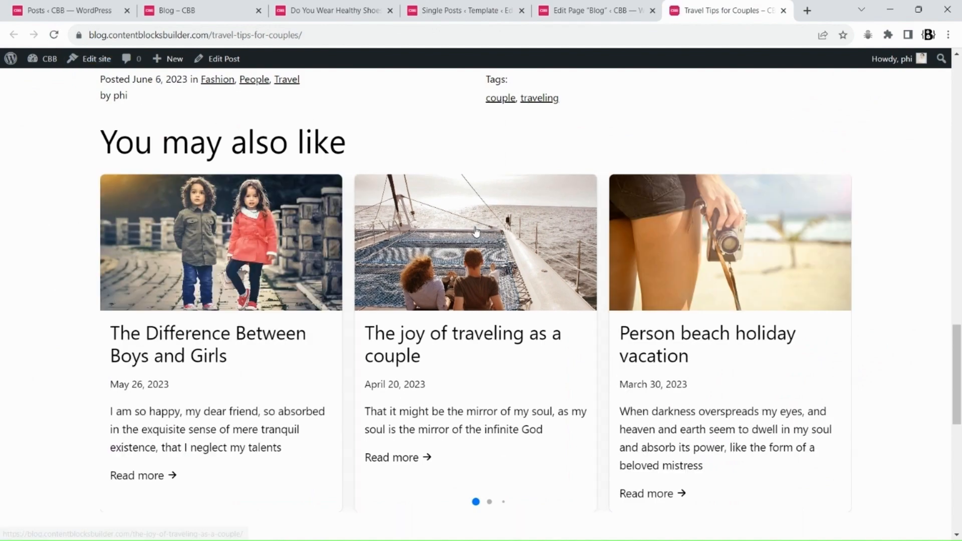
key("F12")
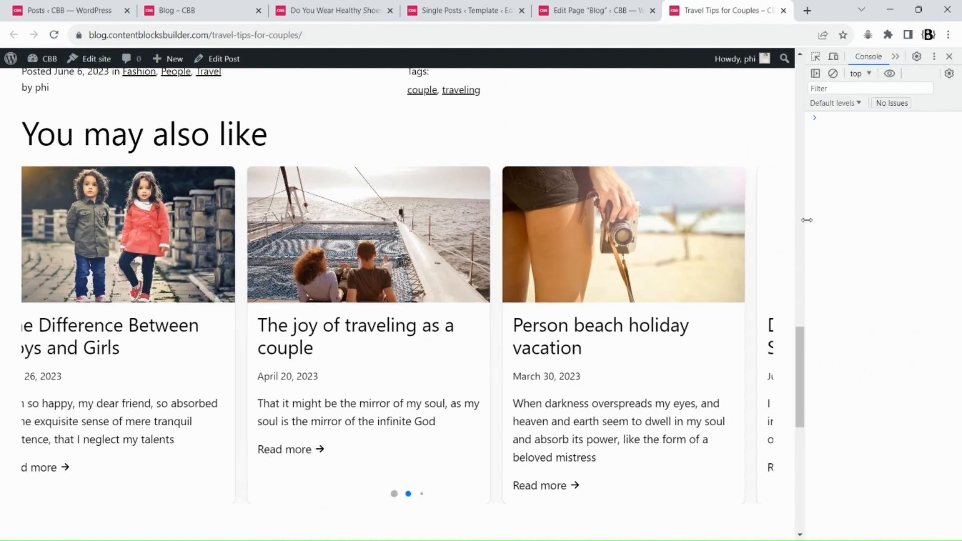
left_click_drag(804, 217, 551, 193)
left_click_drag(510, 184, 396, 155)
scroll(301, 190, "up", 3)
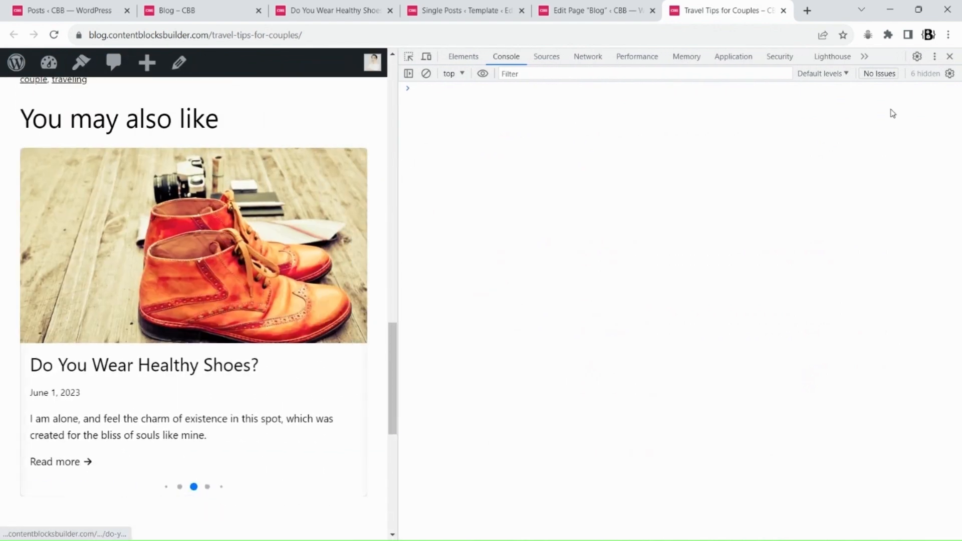
left_click(948, 57)
left_click(498, 12)
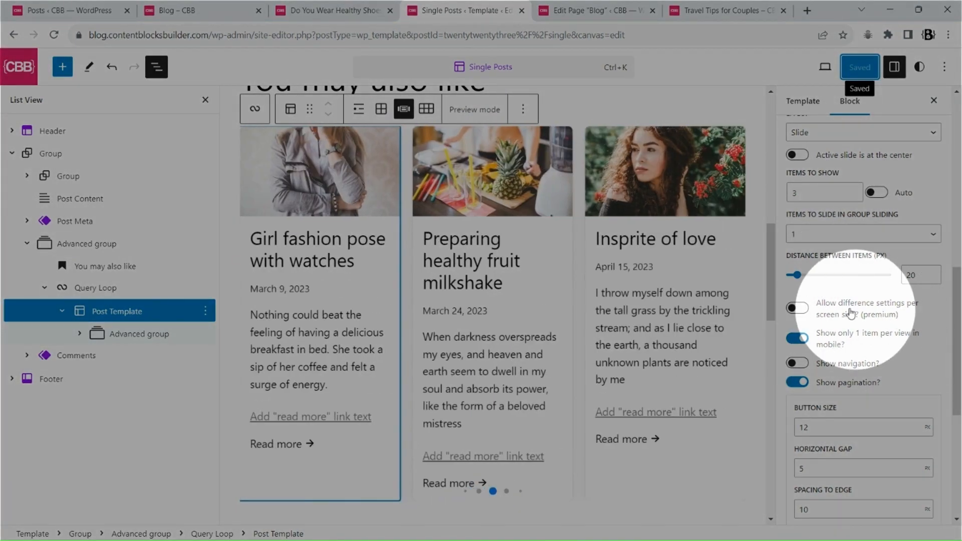
left_click(797, 308)
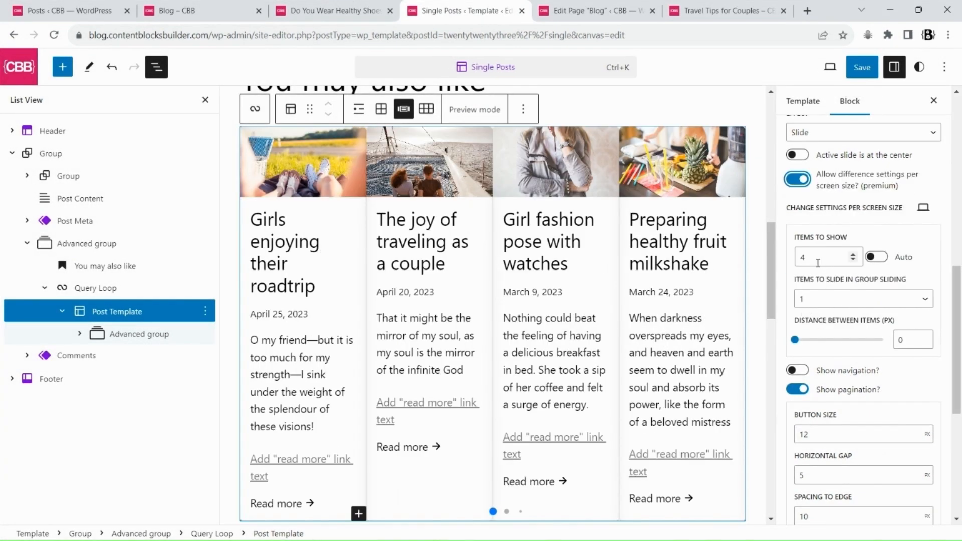
left_click(922, 207)
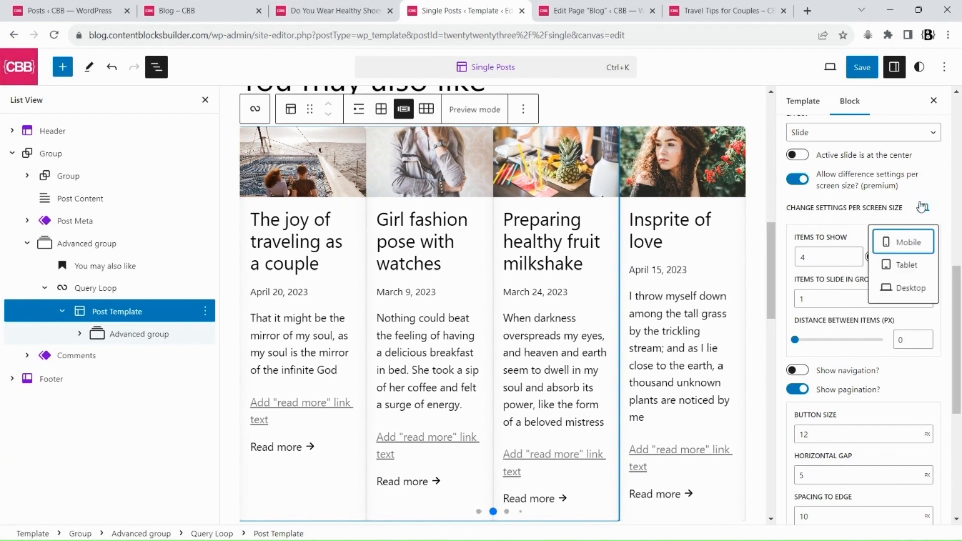
left_click(797, 179)
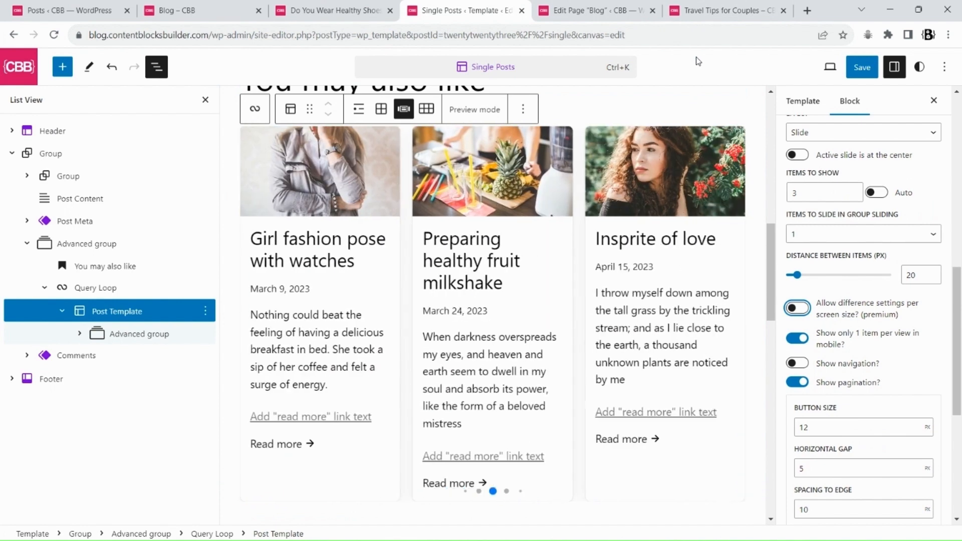
Set the carousel's items to show to 2.5 and save the template
left_click(172, 312)
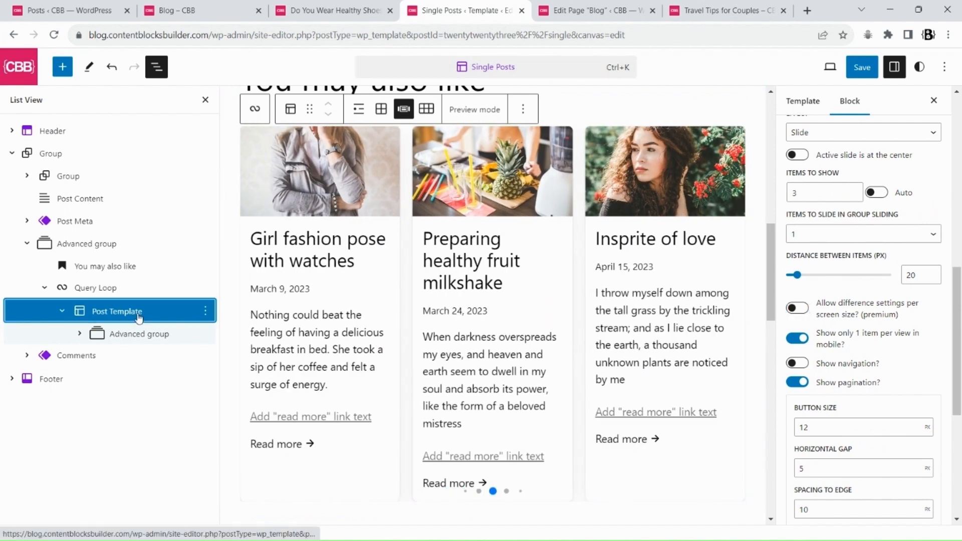
scroll(826, 330, "up", 3)
double_click(802, 337)
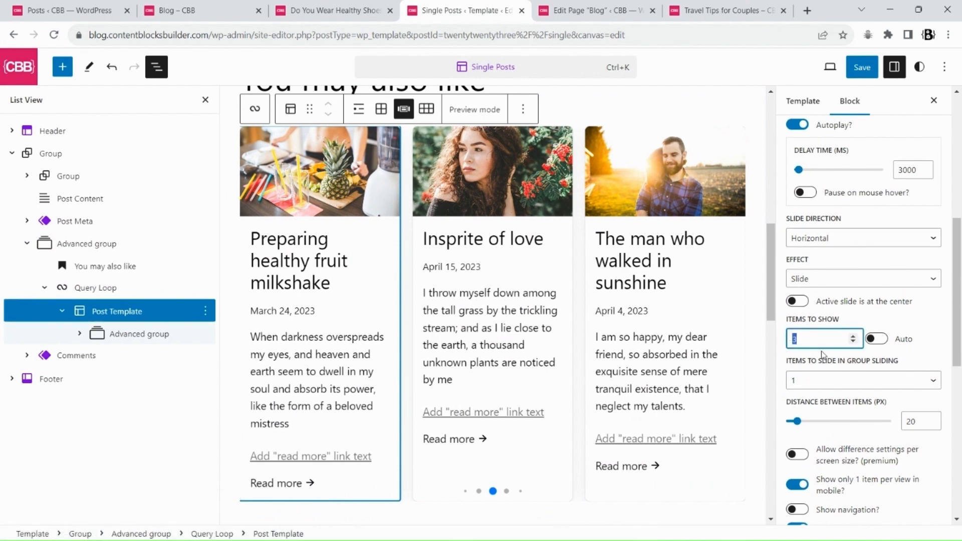
type("2.5")
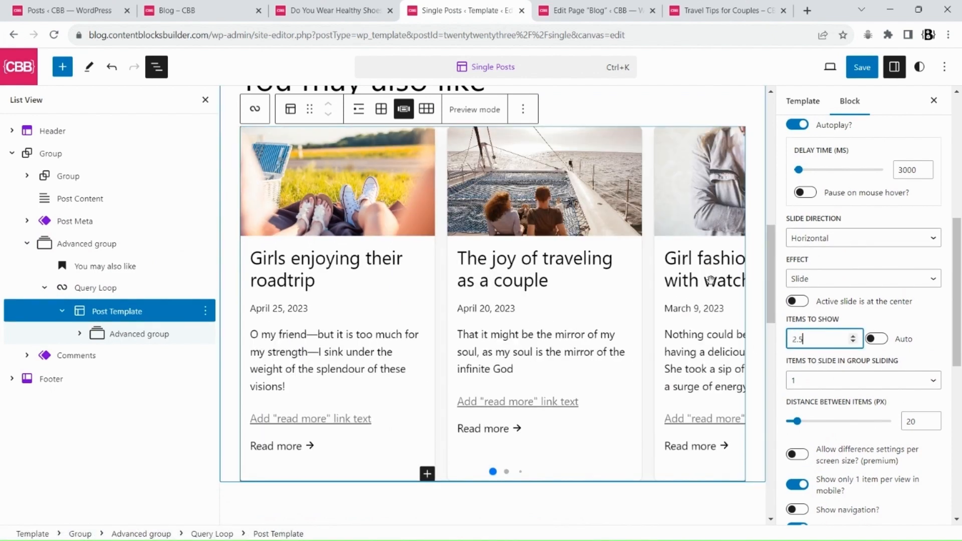
scroll(958, 369, "down", 3)
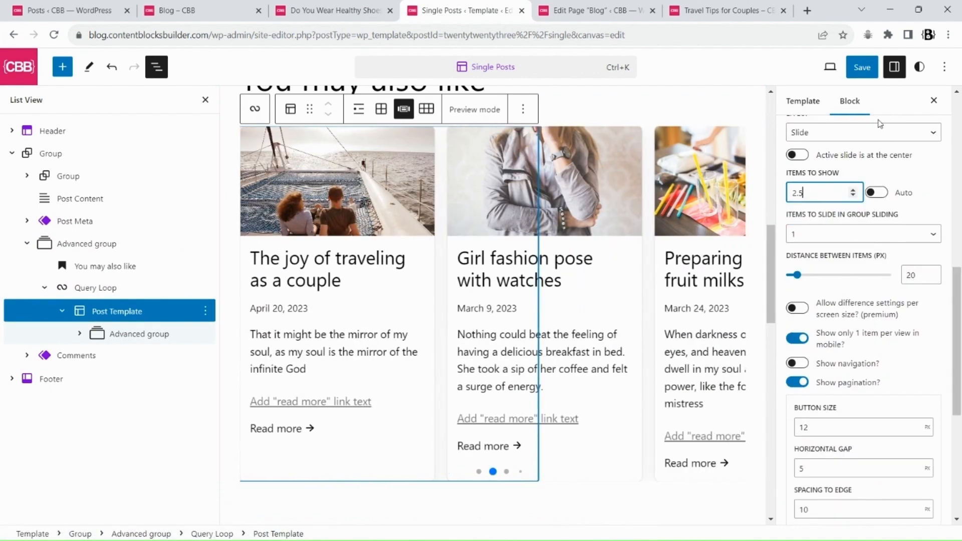
left_click(861, 67)
left_click(830, 65)
Check the related posts carousel on the Travel Tips for Couples post
left_click(709, 7)
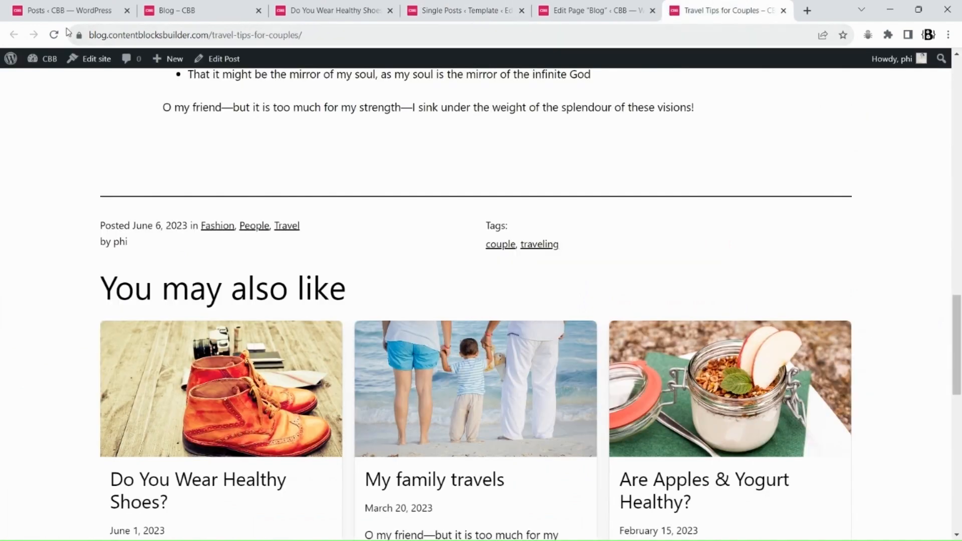
scroll(805, 231, "down", 3)
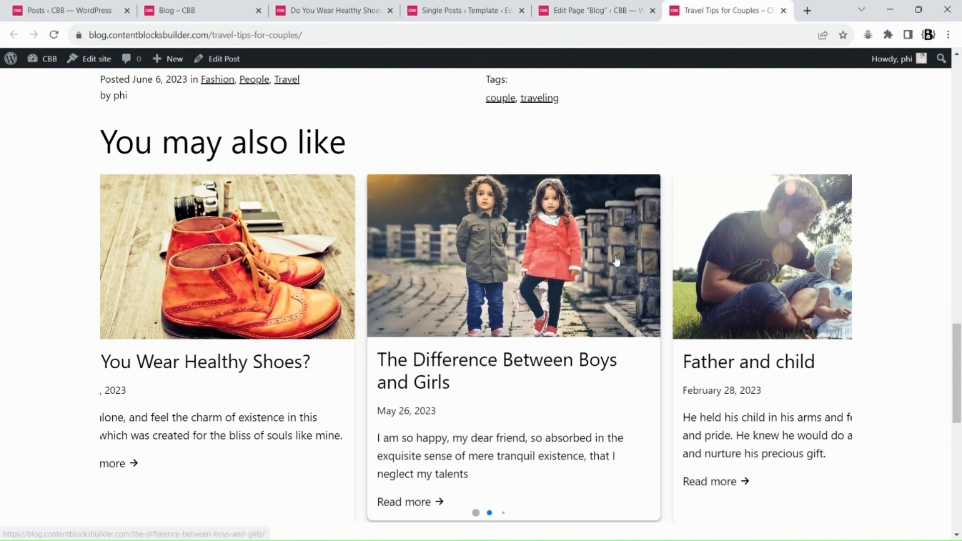
Enable navigation arrows and the scrollbar for the carousel and turn off its pagination
left_click(461, 10)
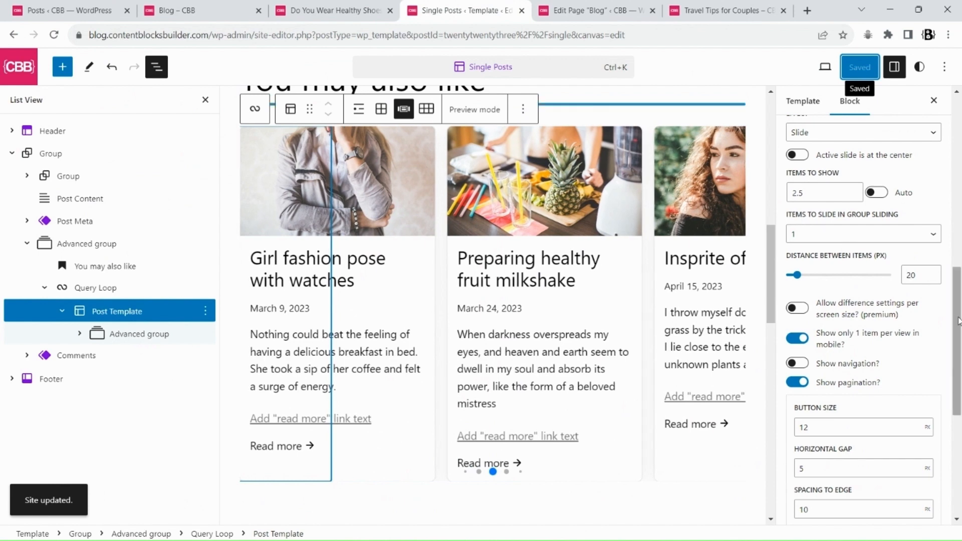
scroll(957, 320, "down", 4)
left_click(797, 217)
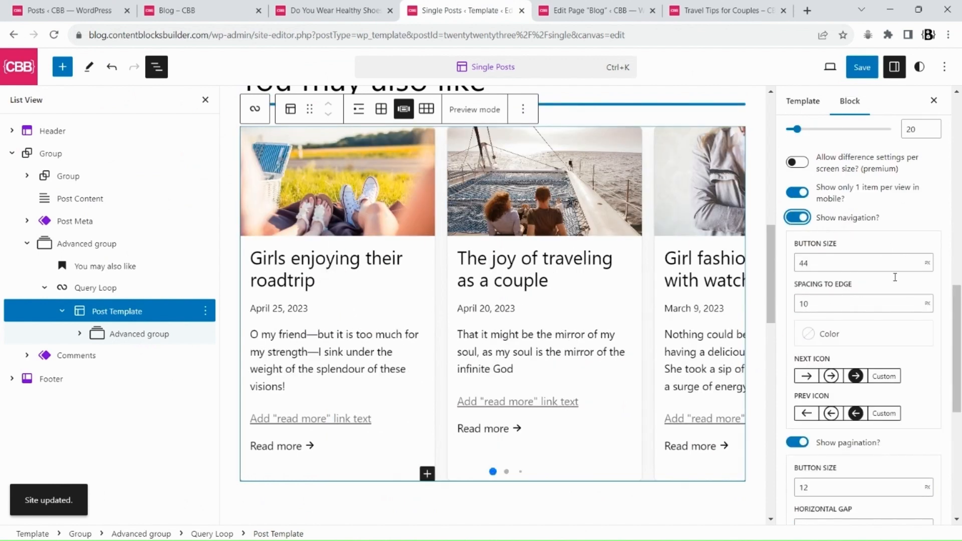
scroll(852, 325, "down", 3)
left_click(797, 298)
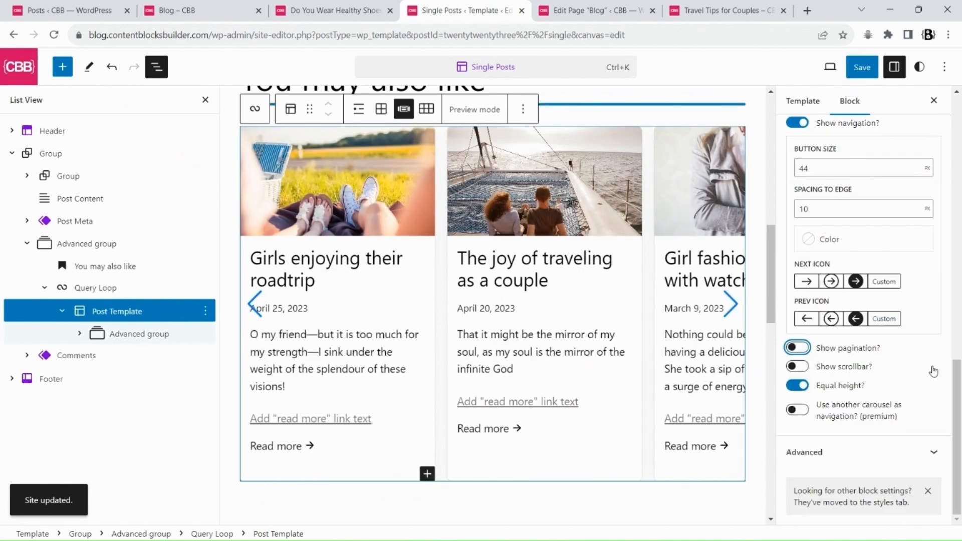
left_click(799, 367)
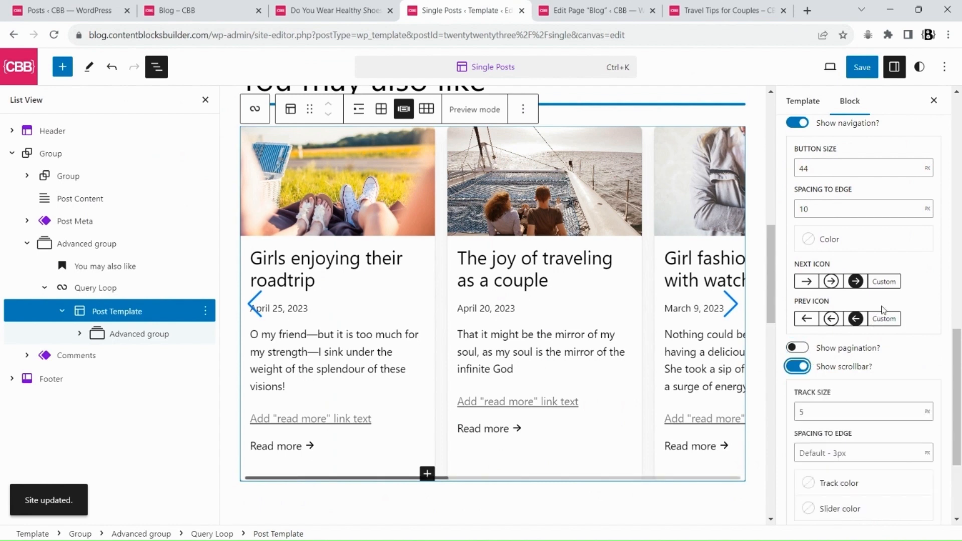
Review the carousel's loop type options and save the template
scroll(882, 309, "up", 5)
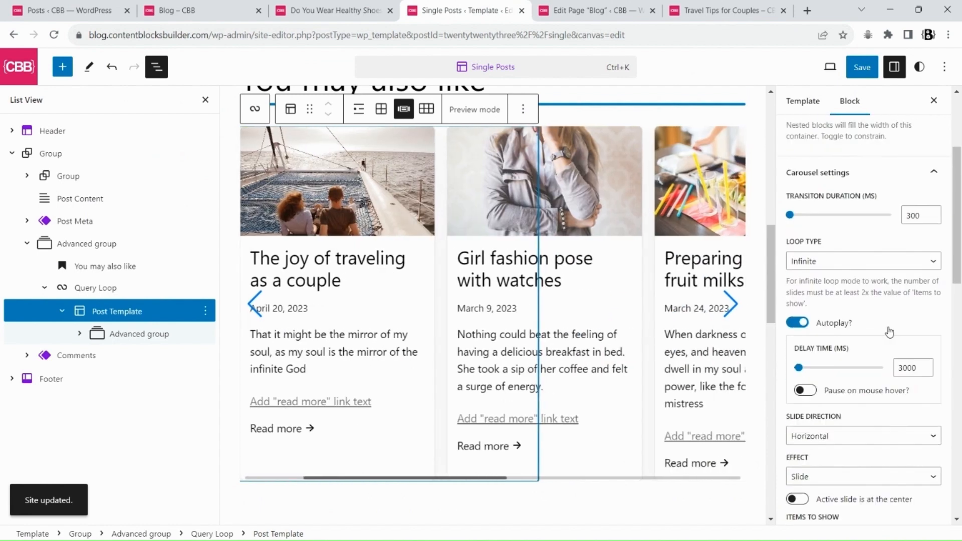
left_click(816, 266)
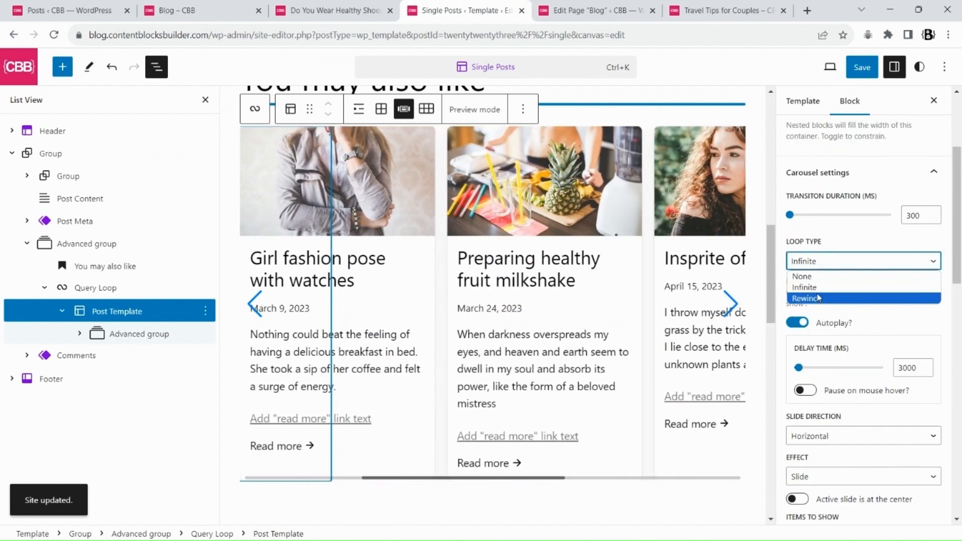
left_click(806, 266)
left_click(861, 67)
left_click(828, 67)
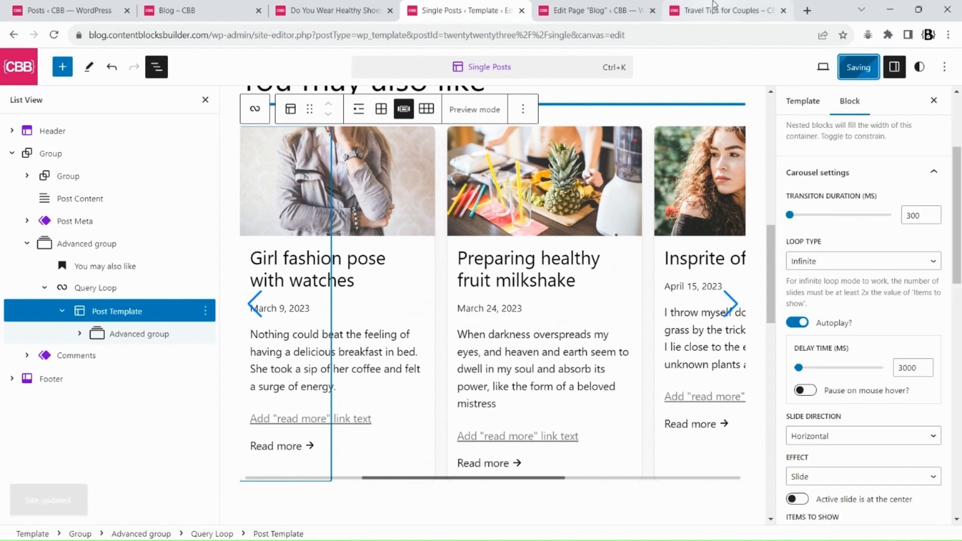
Reload the Travel Tips for Couples post and step through the carousel with its next arrow
left_click(726, 10)
left_click(54, 35)
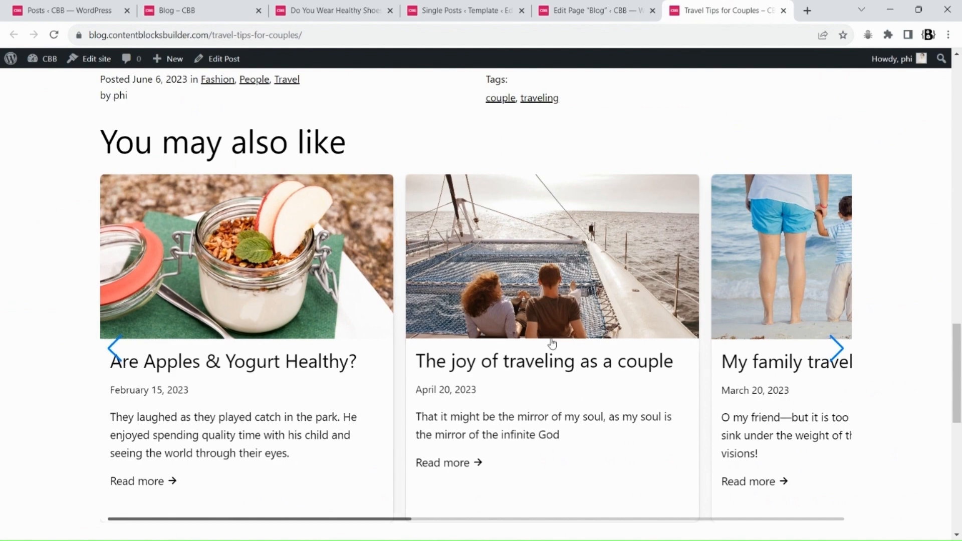
left_click(837, 351)
left_click(837, 350)
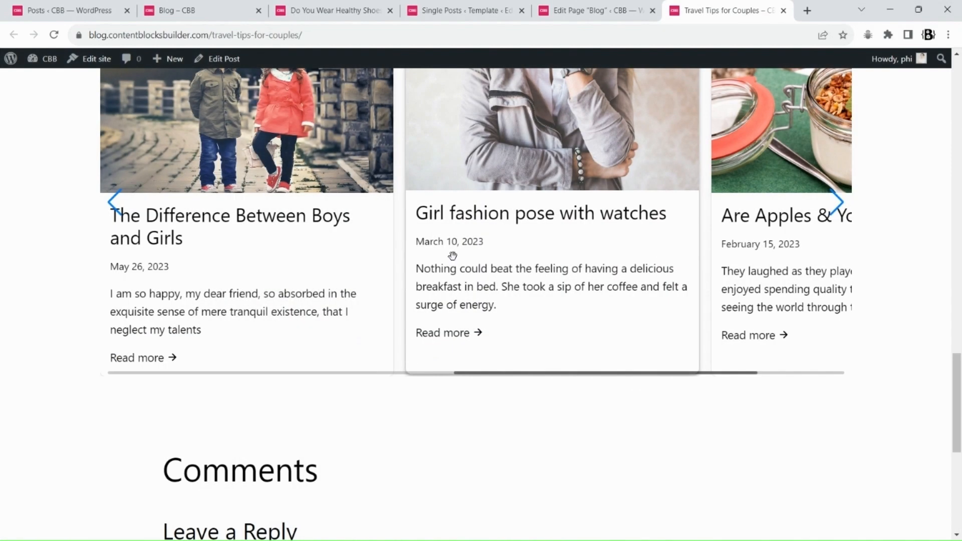
Wrap the post card's advanced group in another Advanced group and select the outer group
left_click(451, 6)
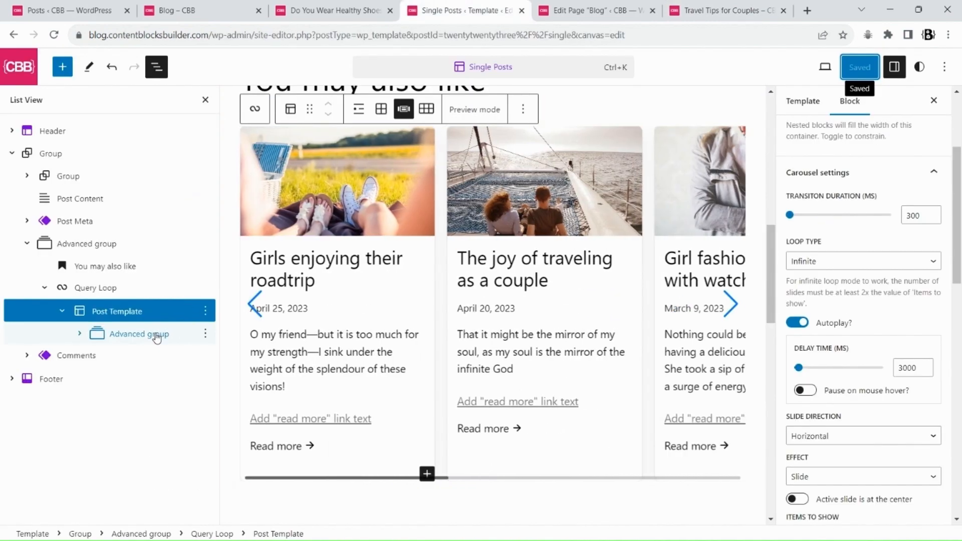
left_click(153, 334)
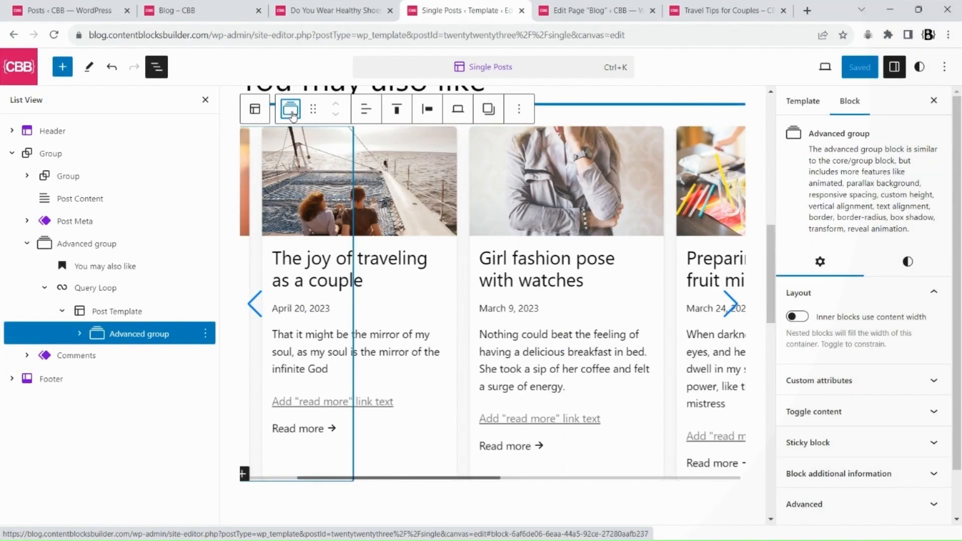
left_click(290, 109)
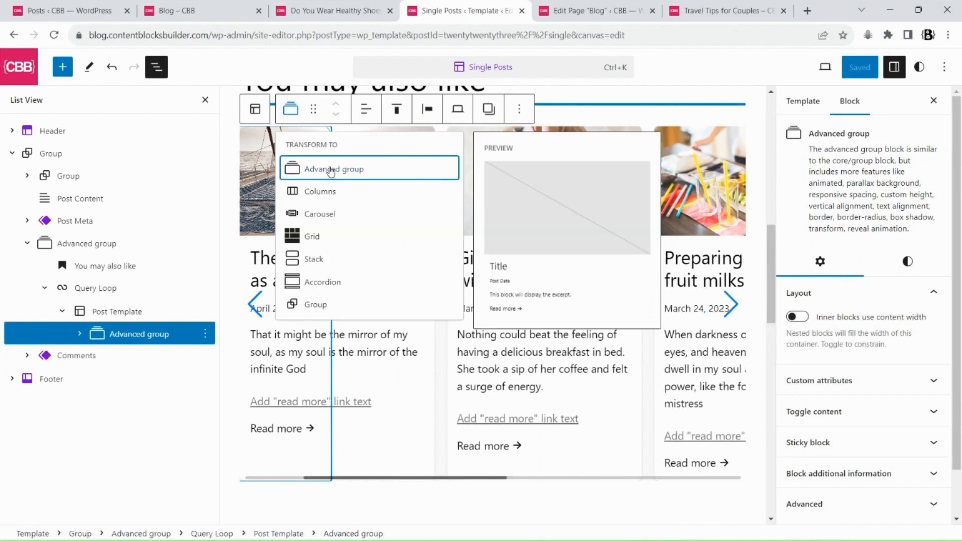
left_click(329, 169)
left_click(80, 333)
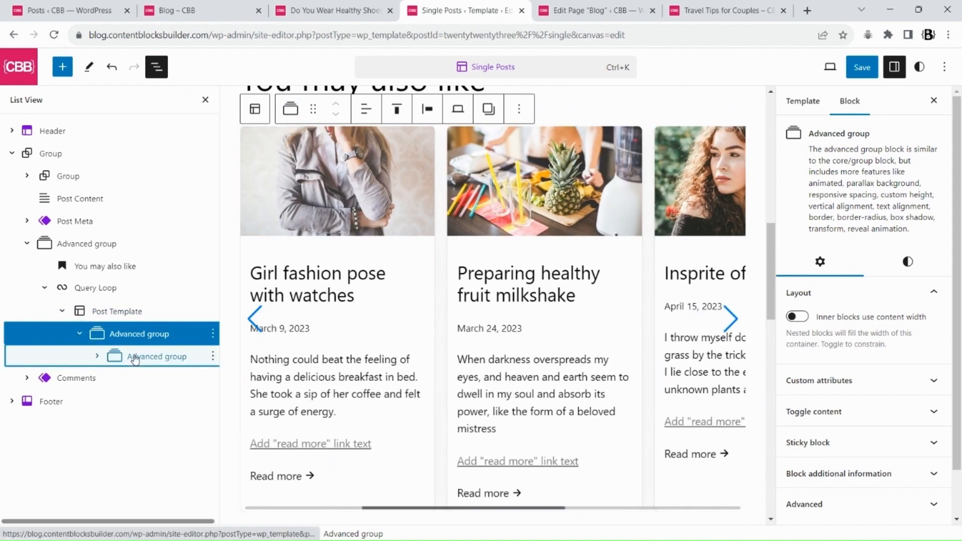
left_click(134, 357)
left_click(132, 338)
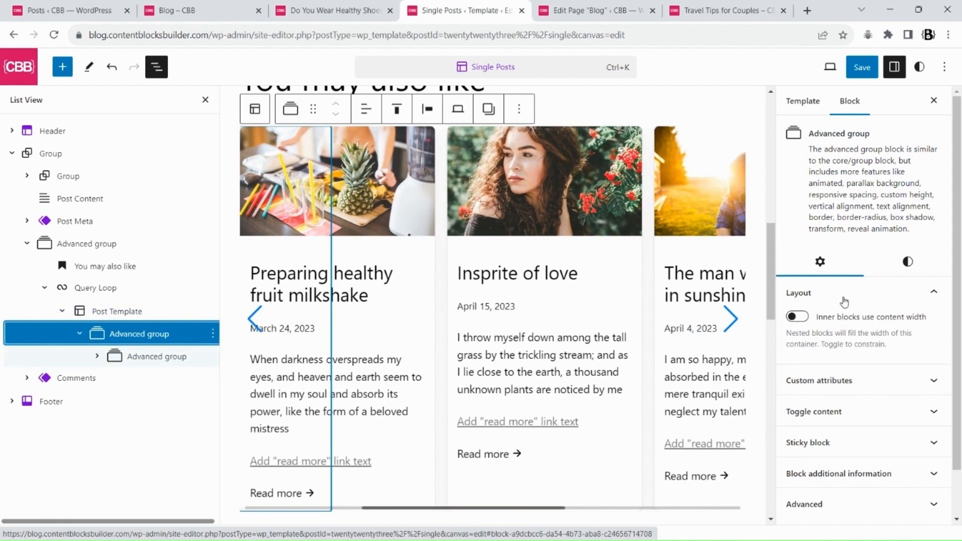
Give the outer group 15 px vertical and 10 px horizontal padding and save the template
left_click(907, 260)
scroll(957, 308, "down", 3)
left_click(933, 295)
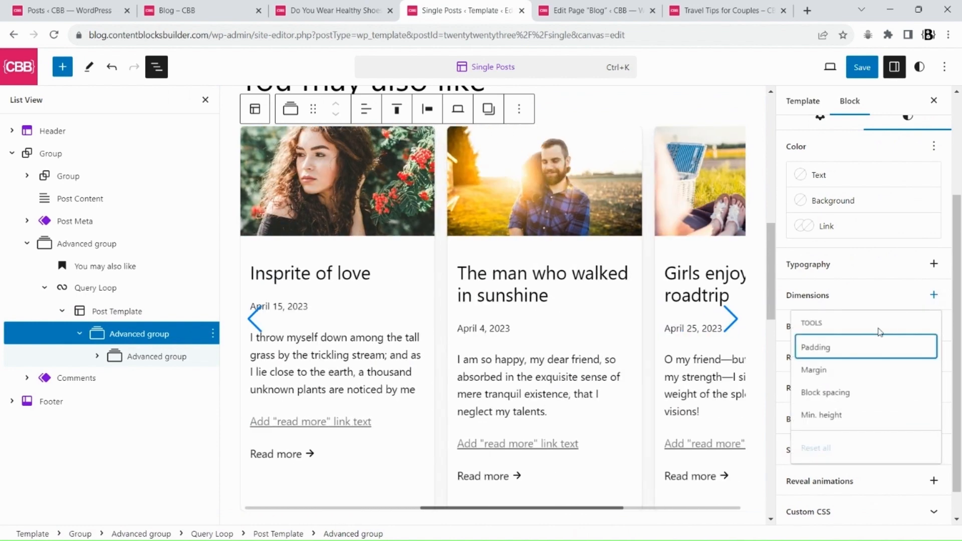
left_click(856, 347)
left_click(951, 322)
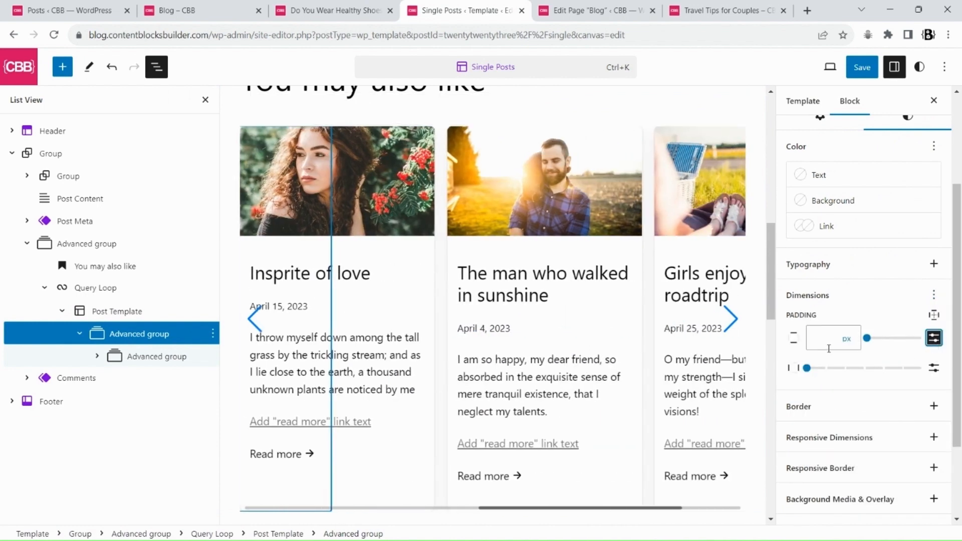
left_click(828, 348)
type("15")
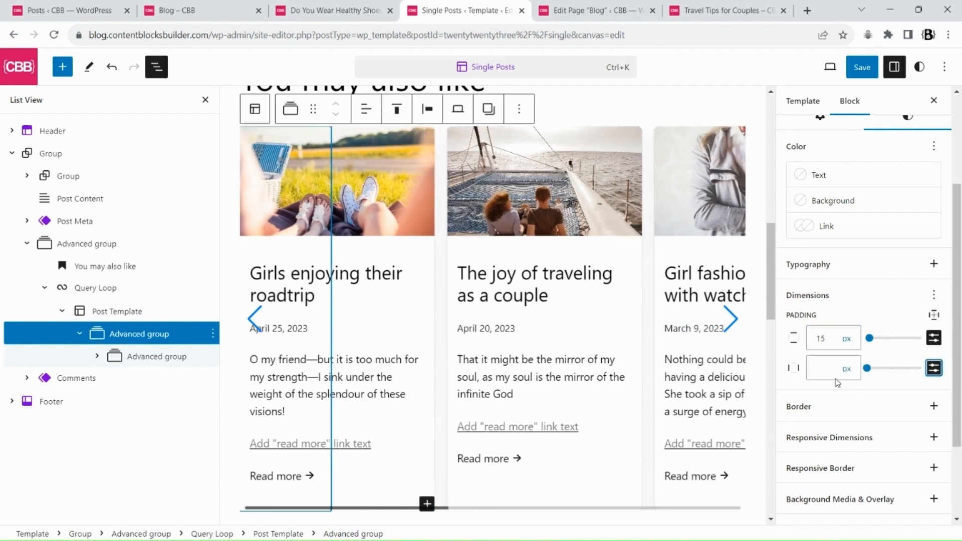
left_click(831, 370)
type("10")
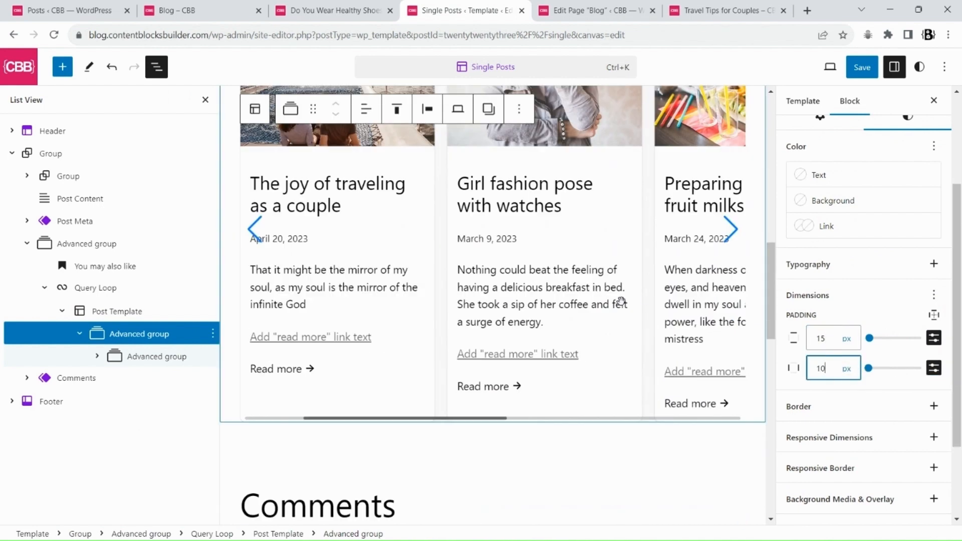
scroll(479, 297, "down", 1)
left_click(859, 70)
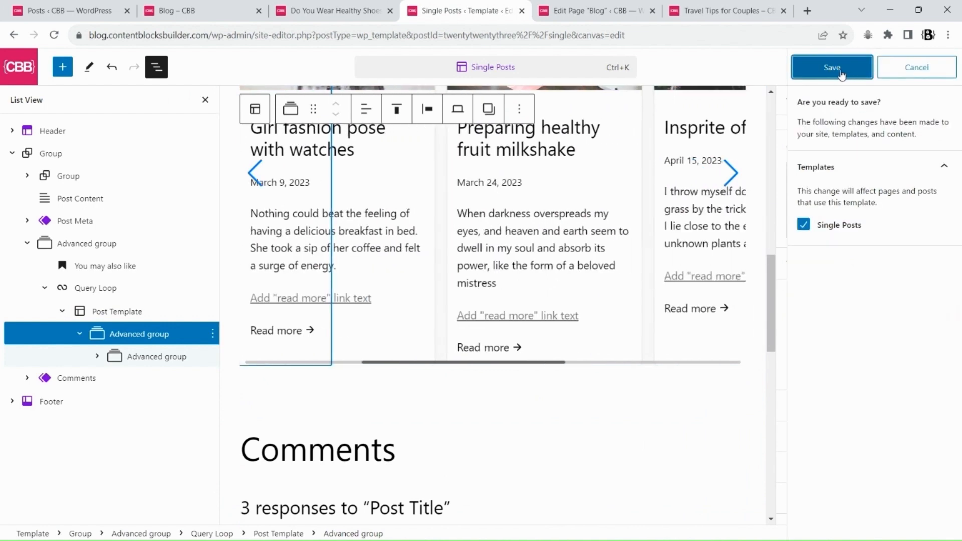
left_click(842, 67)
Drag through the carousel on the Travel Tips for Couples post to check it
left_click(726, 11)
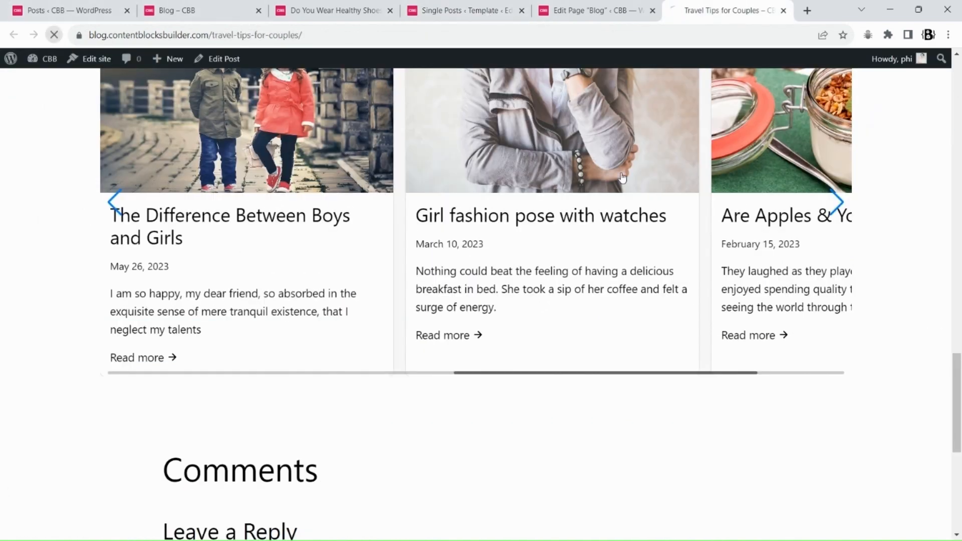
left_click_drag(646, 215, 523, 200)
Set the outer group's responsive height to 100% and save the template
left_click(467, 10)
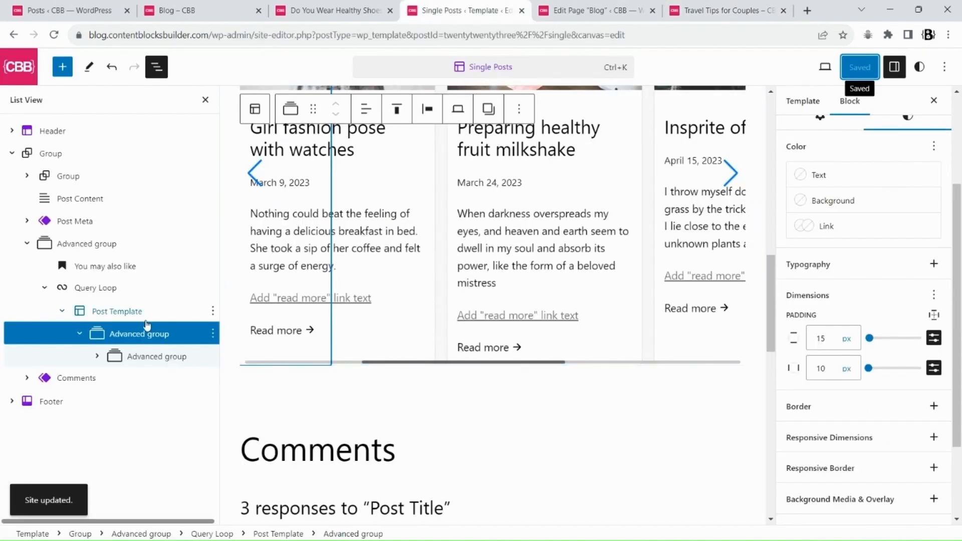
scroll(929, 341, "up", 1)
scroll(929, 341, "up", 3)
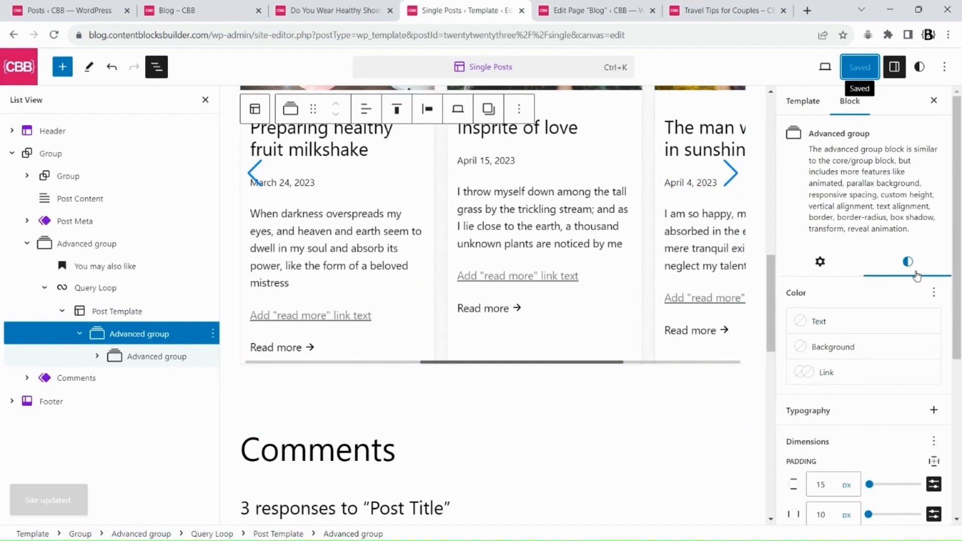
scroll(934, 356, "down", 5)
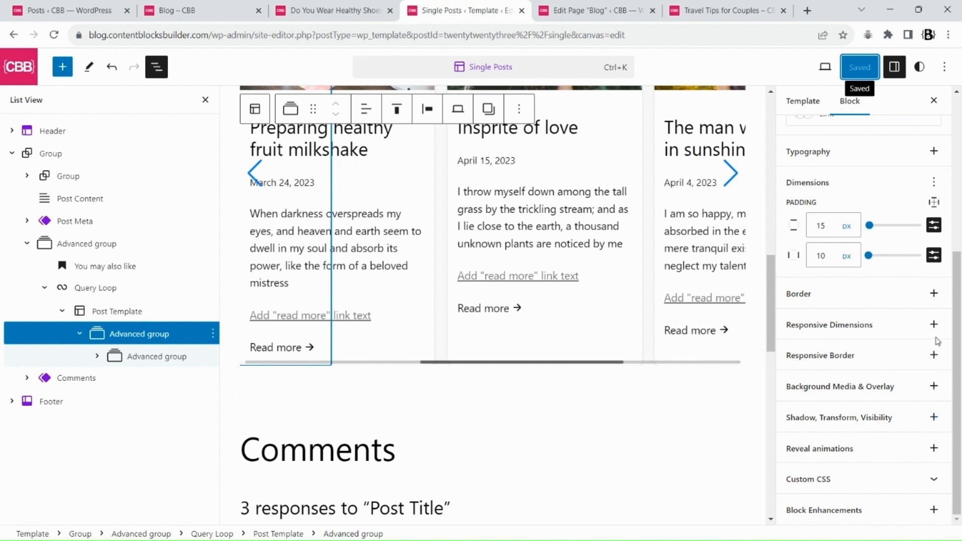
left_click(932, 325)
left_click(834, 400)
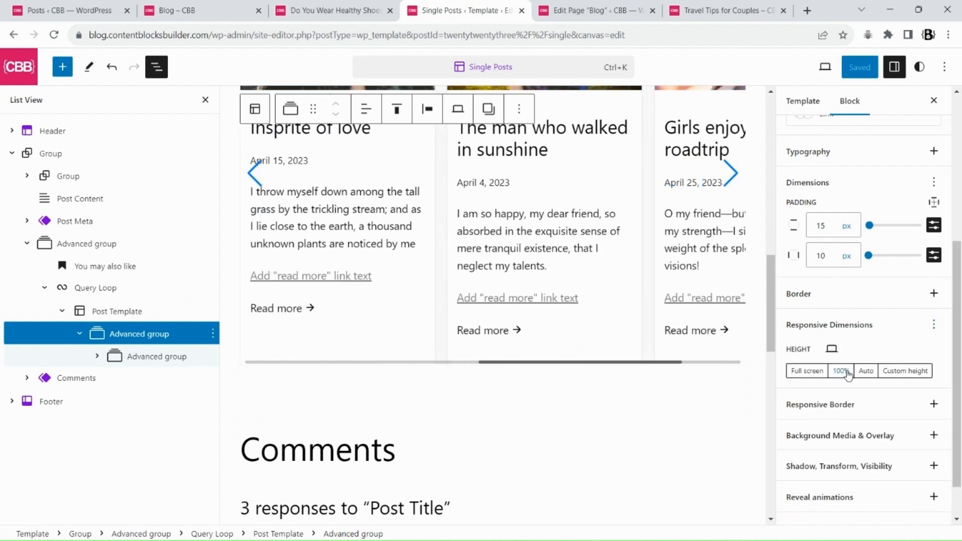
left_click(853, 71)
left_click(830, 67)
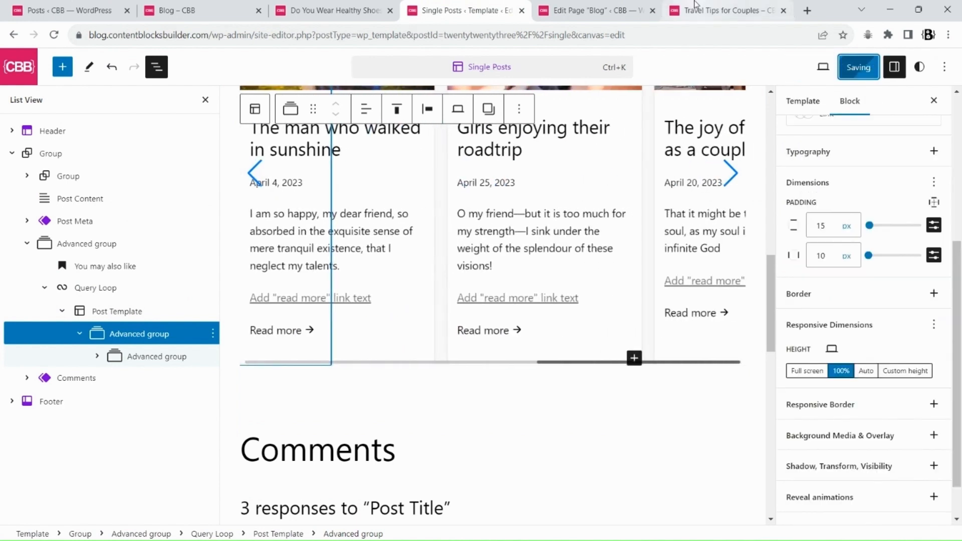
Reload the Travel Tips for Couples post and scroll through its related posts carousel to check it
left_click(721, 10)
left_click(47, 40)
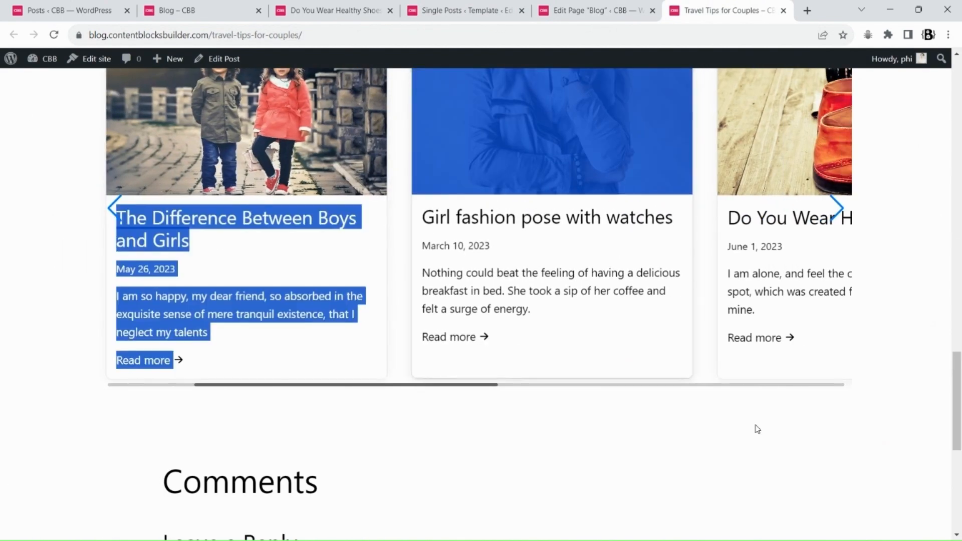
scroll(678, 296, "up", 3)
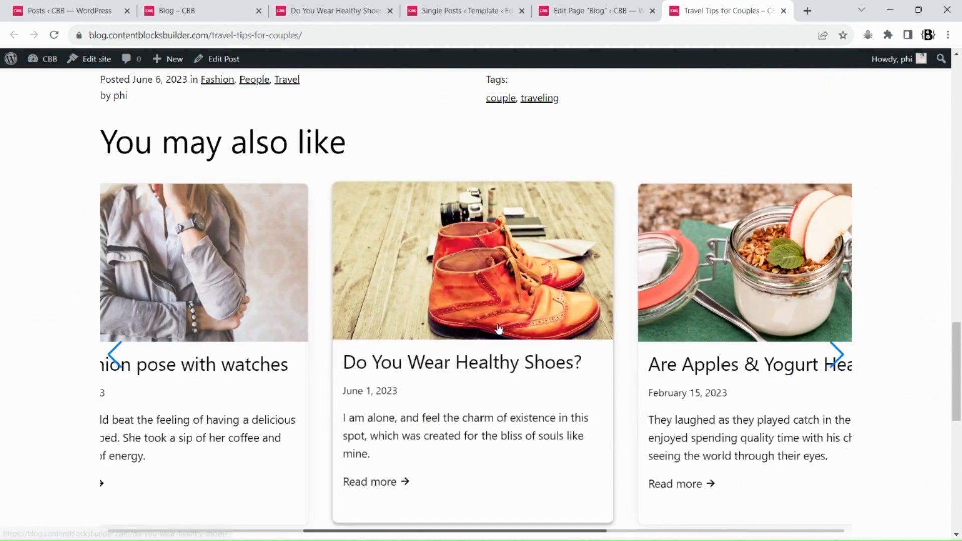
scroll(543, 318, "down", 5)
scroll(543, 318, "up", 3)
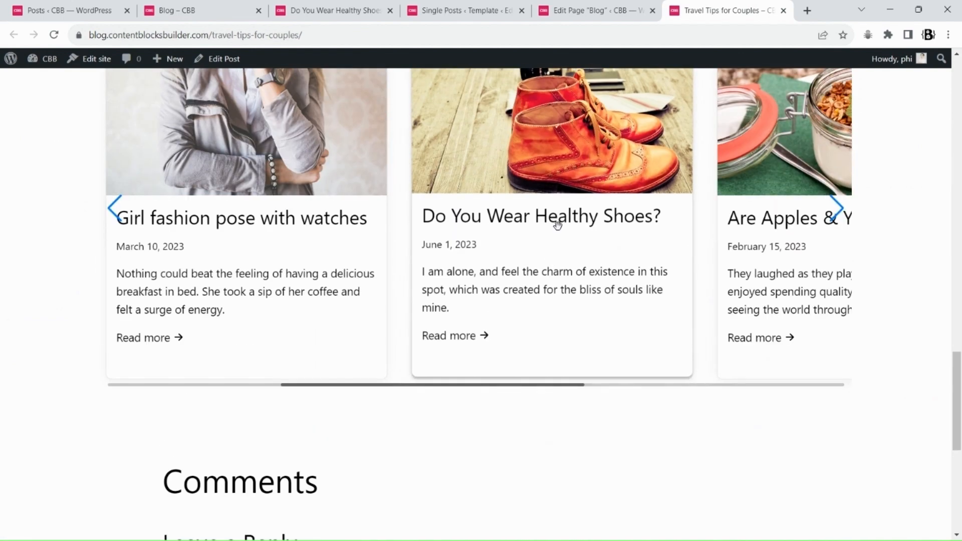
Set the Post Template's distance between items to 10 px and save the template
left_click(486, 8)
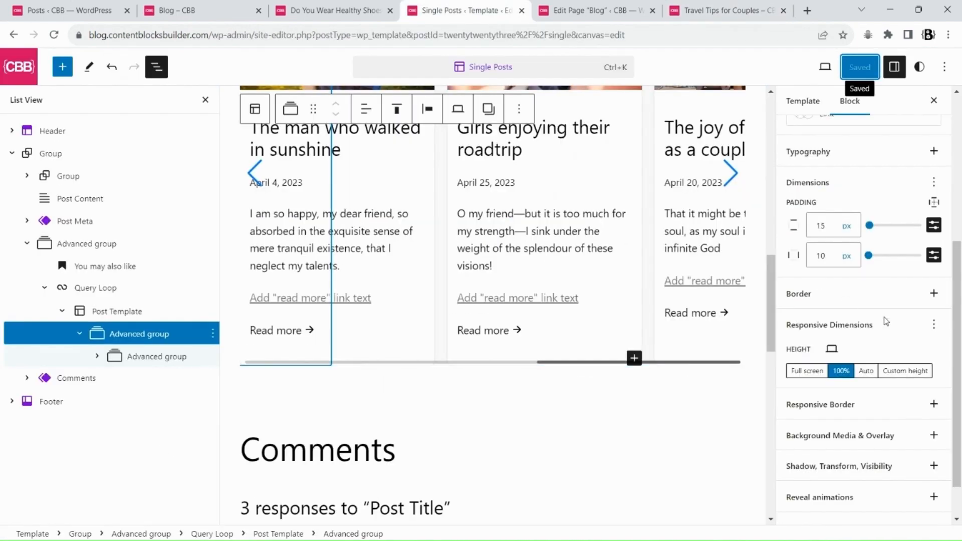
left_click(100, 311)
scroll(924, 311, "down", 8)
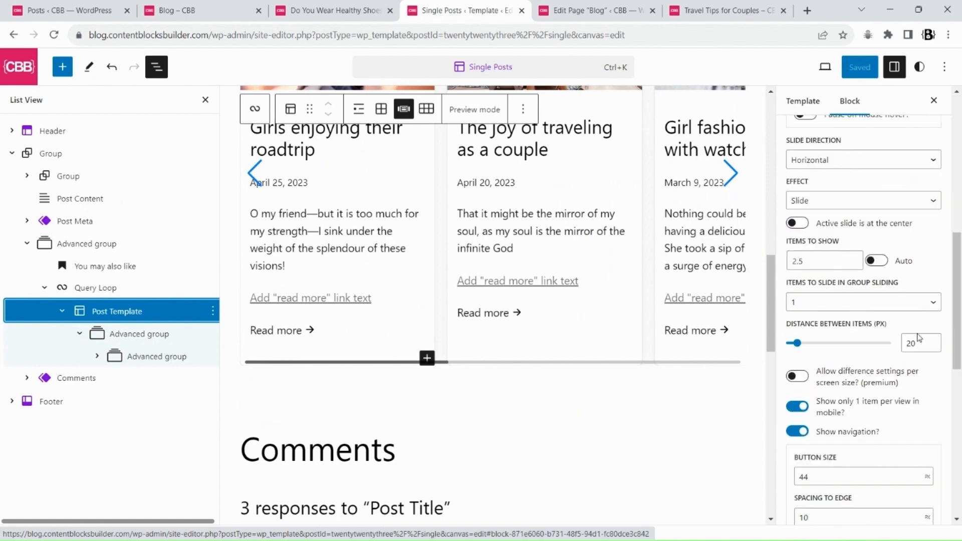
left_click(910, 343)
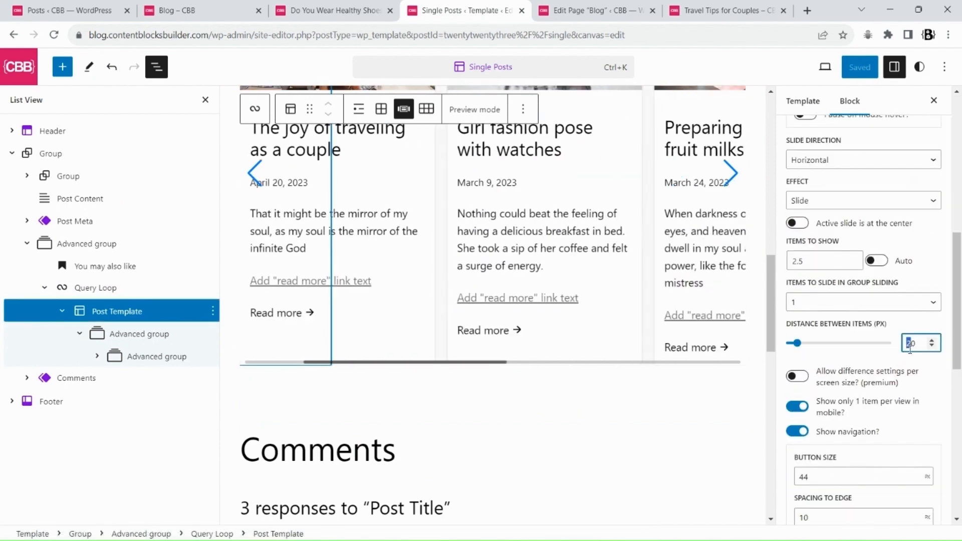
type("1")
left_click(855, 68)
left_click(882, 66)
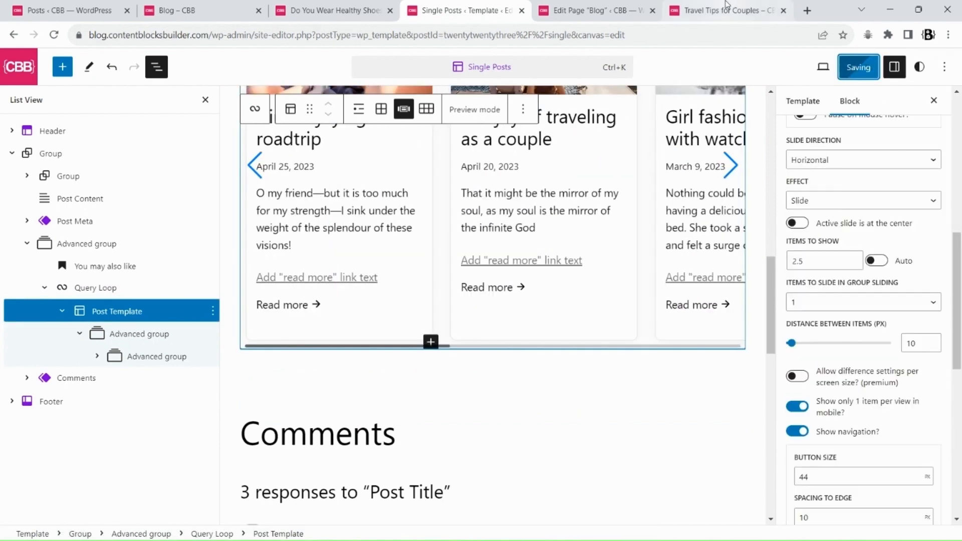
Review the carousel spacing and the page header on the Travel Tips for Couples post
left_click(721, 10)
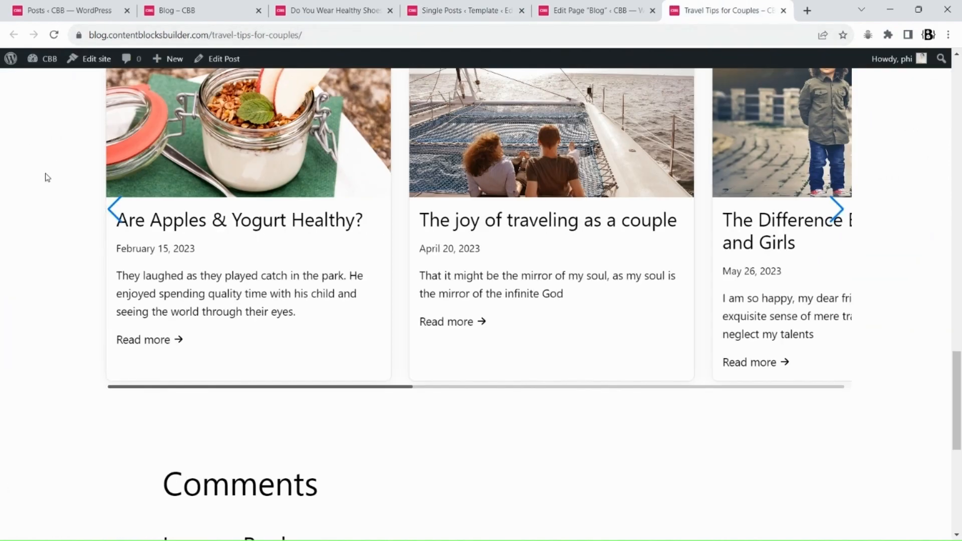
scroll(745, 423, "up", 3)
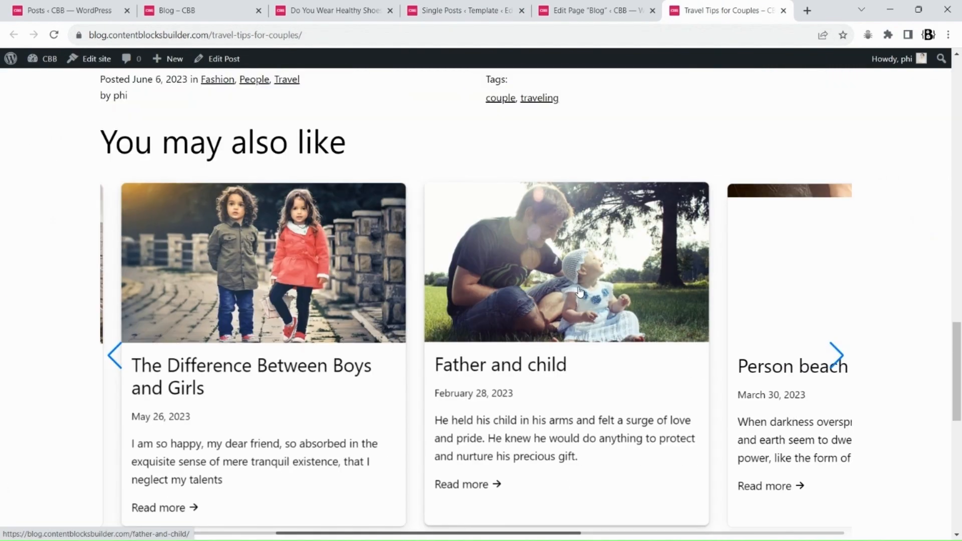
scroll(735, 328, "down", 3)
scroll(938, 388, "up", 6)
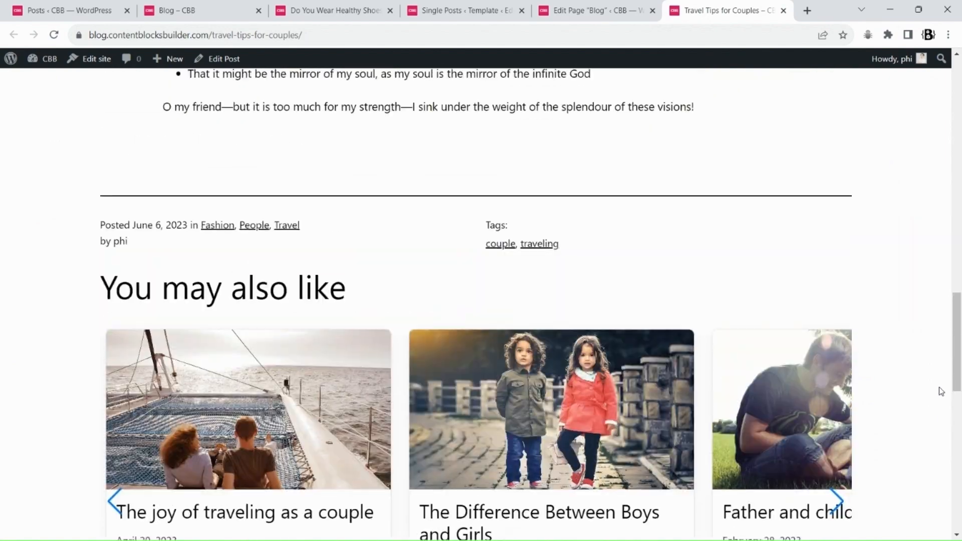
scroll(932, 389, "down", 6)
scroll(646, 293, "up", 3)
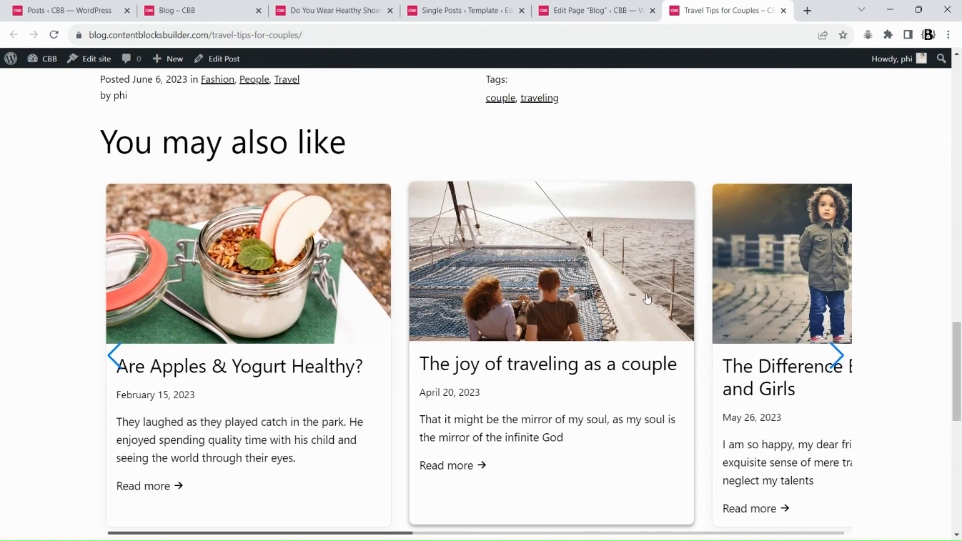
scroll(646, 299, "down", 3)
scroll(646, 297, "up", 20)
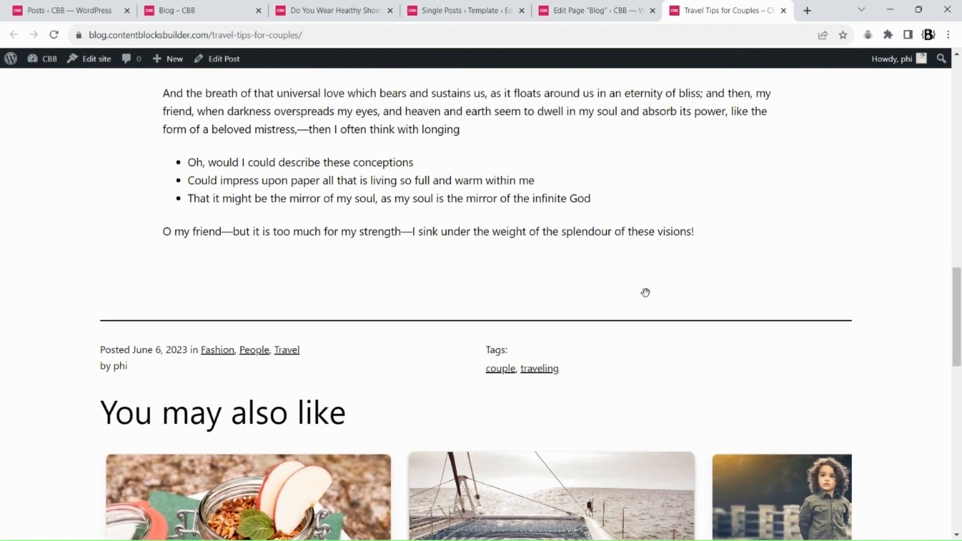
scroll(645, 296, "up", 4)
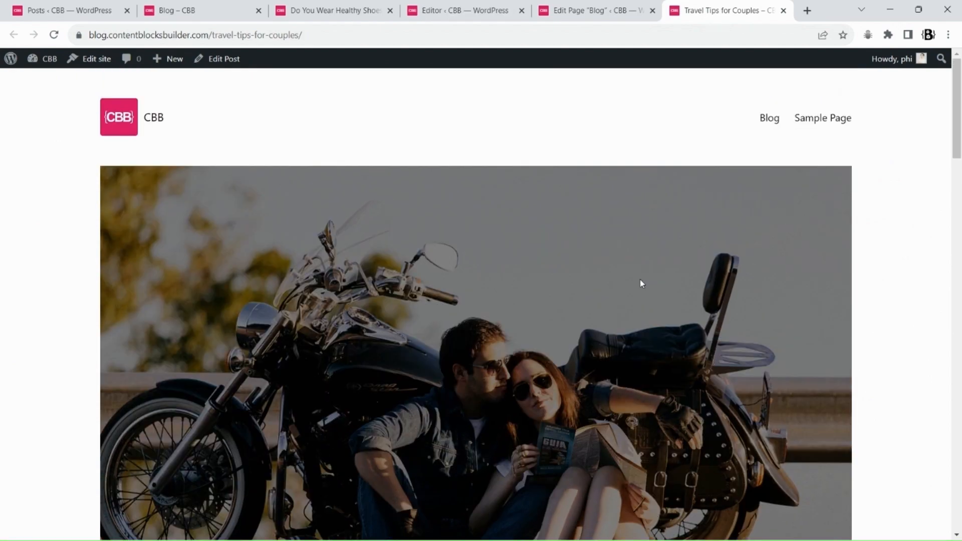
scroll(641, 284, "down", 10)
scroll(641, 279, "up", 12)
Remove the Post Featured Image block from the group at the top of the template
left_click(456, 8)
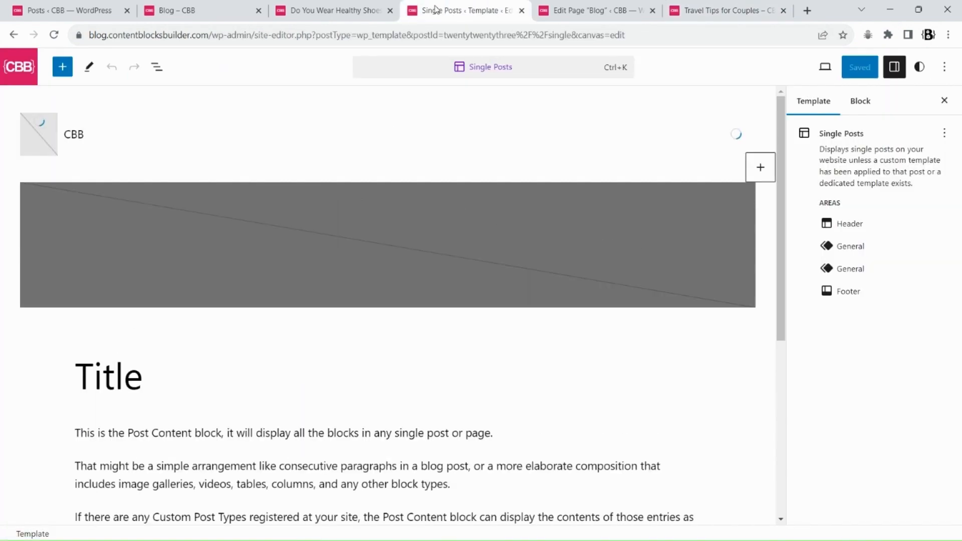
left_click(157, 66)
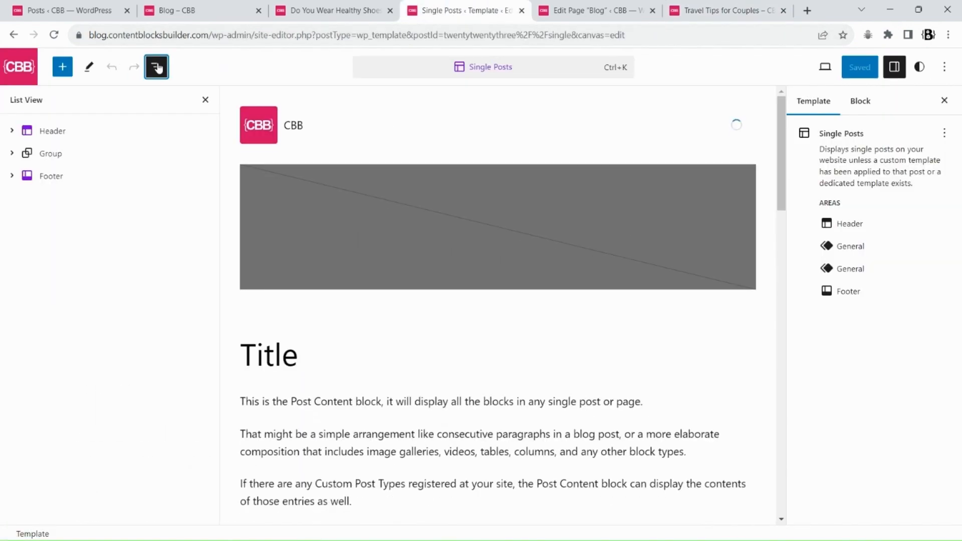
left_click(11, 154)
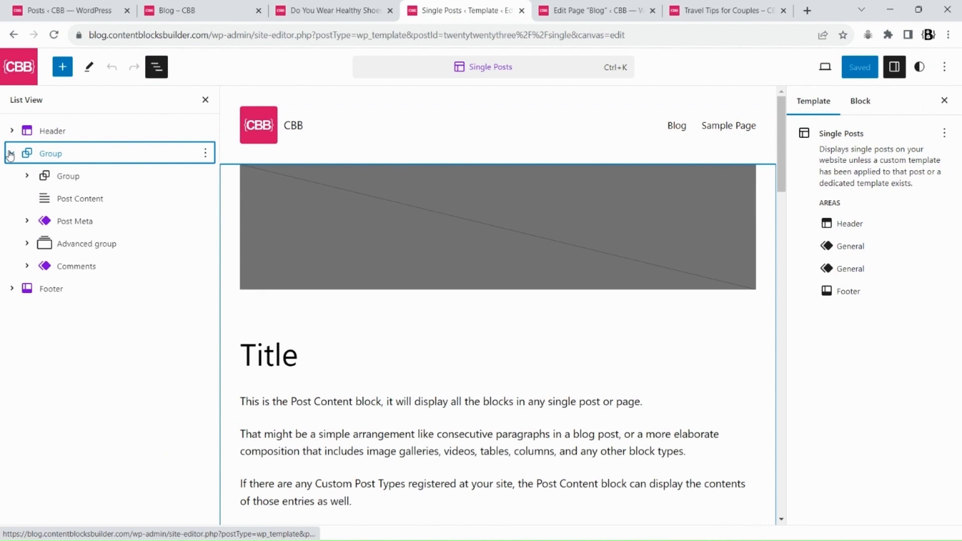
left_click(27, 176)
left_click(206, 199)
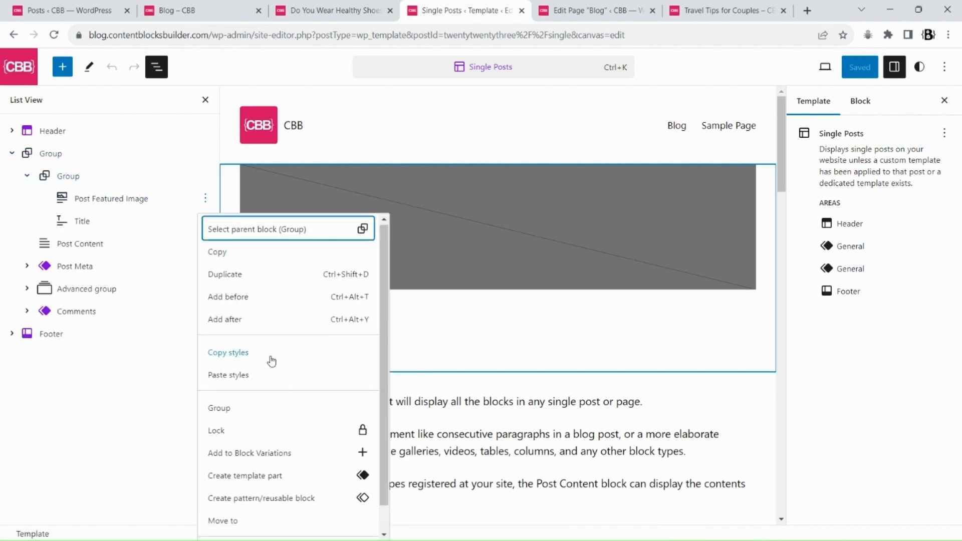
left_click(232, 522)
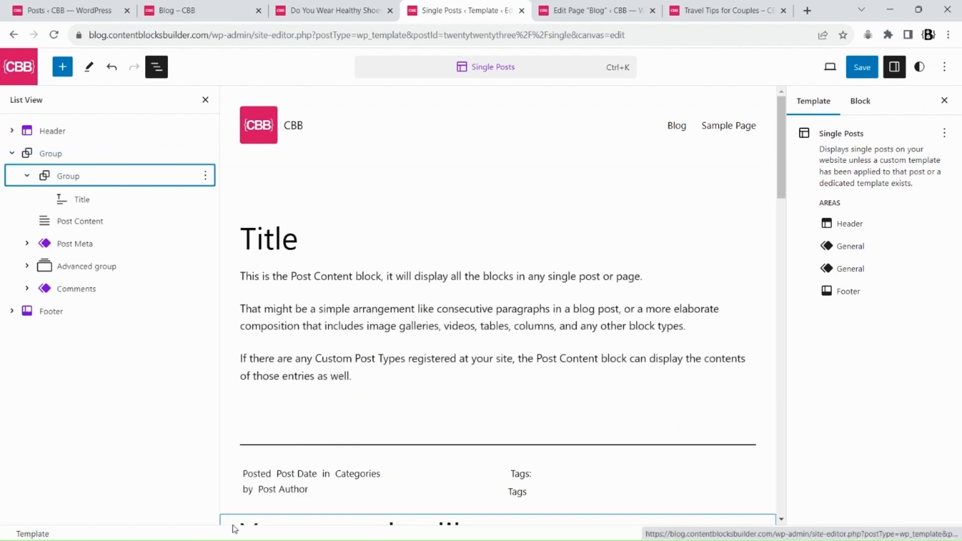
Transform the group holding the post title into an Advanced group
left_click(62, 178)
left_click(277, 187)
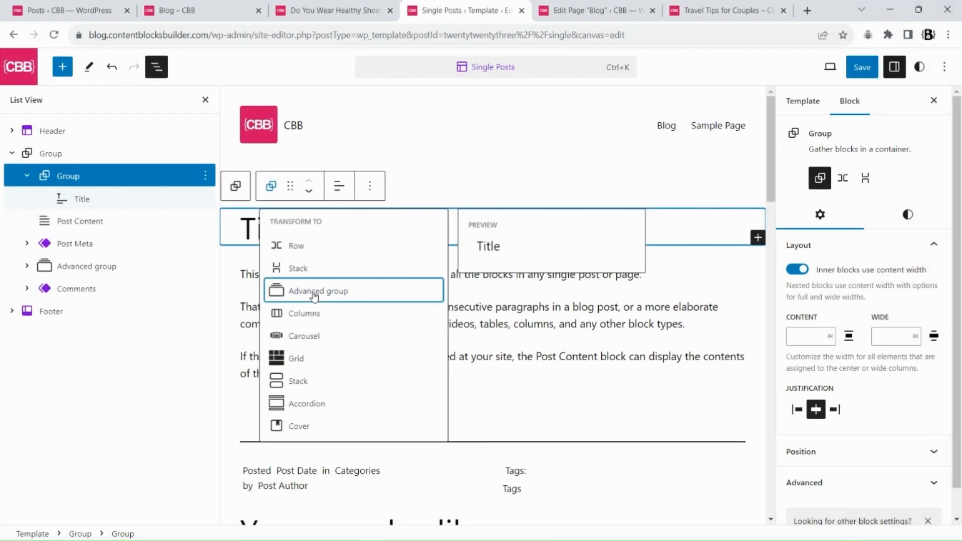
left_click(314, 292)
Add background media using the featured image to the title's Advanced group and save the template
left_click(28, 177)
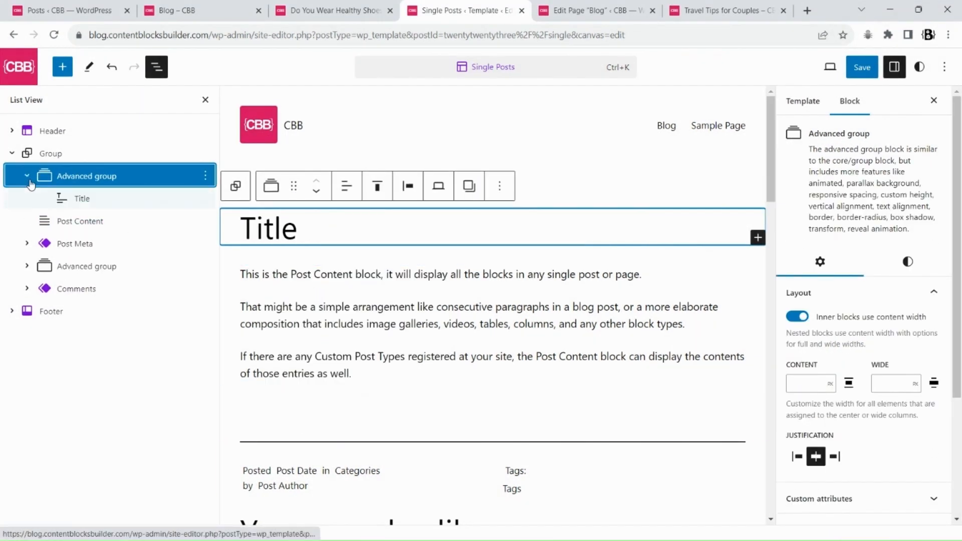
left_click(926, 269)
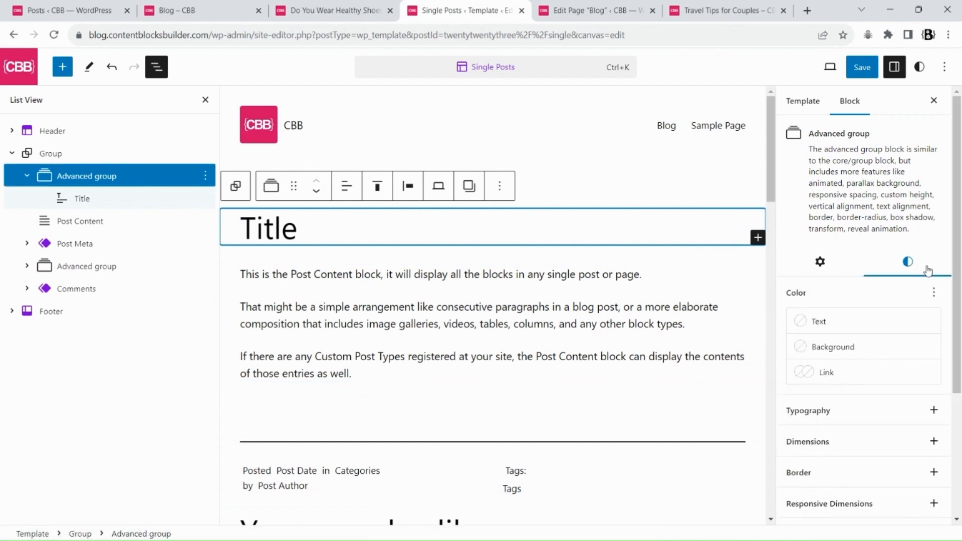
scroll(937, 272, "down", 3)
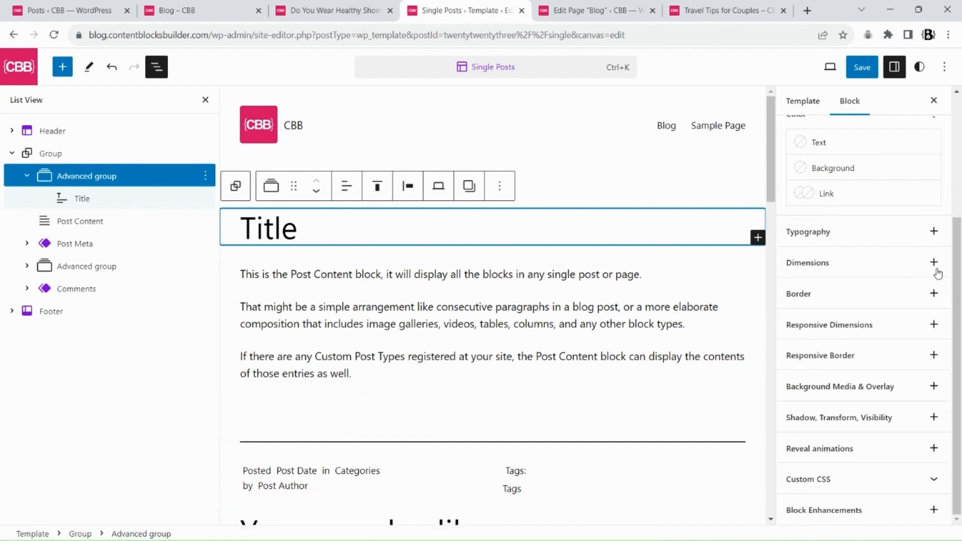
left_click(933, 387)
left_click(851, 461)
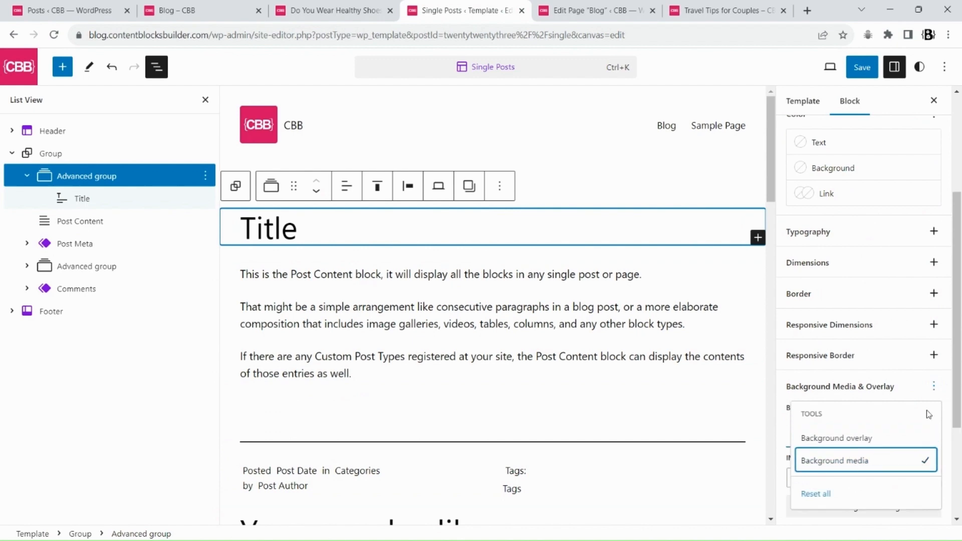
scroll(960, 468, "down", 3)
left_click(800, 376)
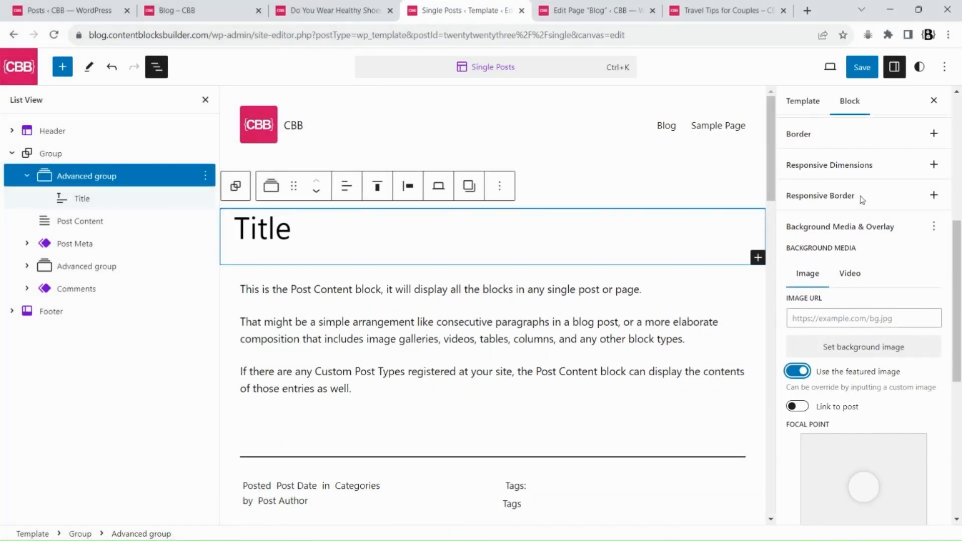
left_click(860, 76)
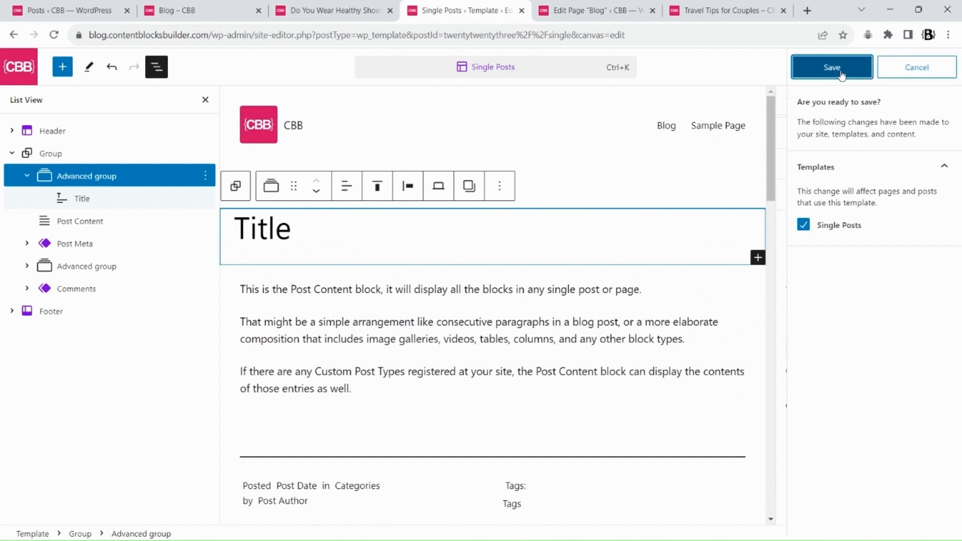
left_click(842, 76)
Reload the Travel Tips for Couples post to check its title header
left_click(721, 10)
key("F5")
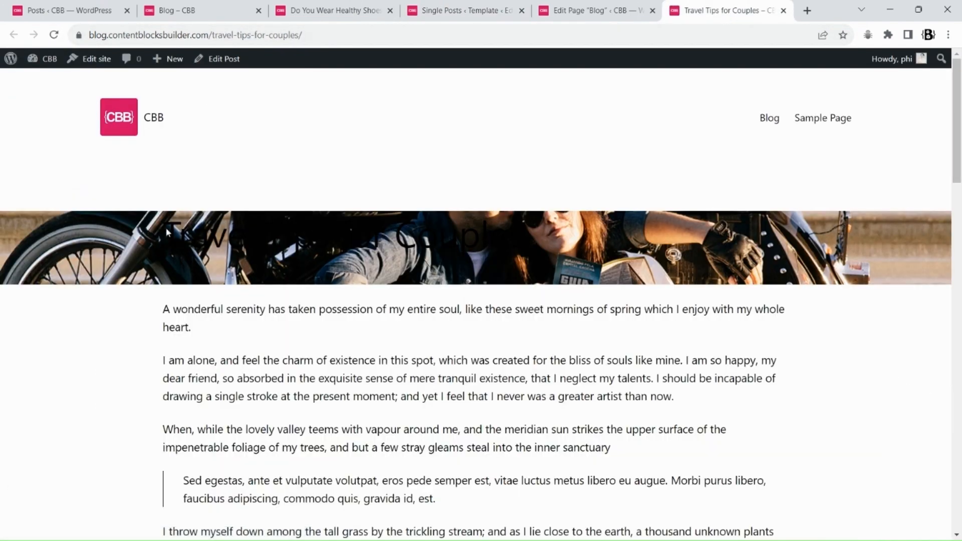
left_click_drag(166, 229, 478, 242)
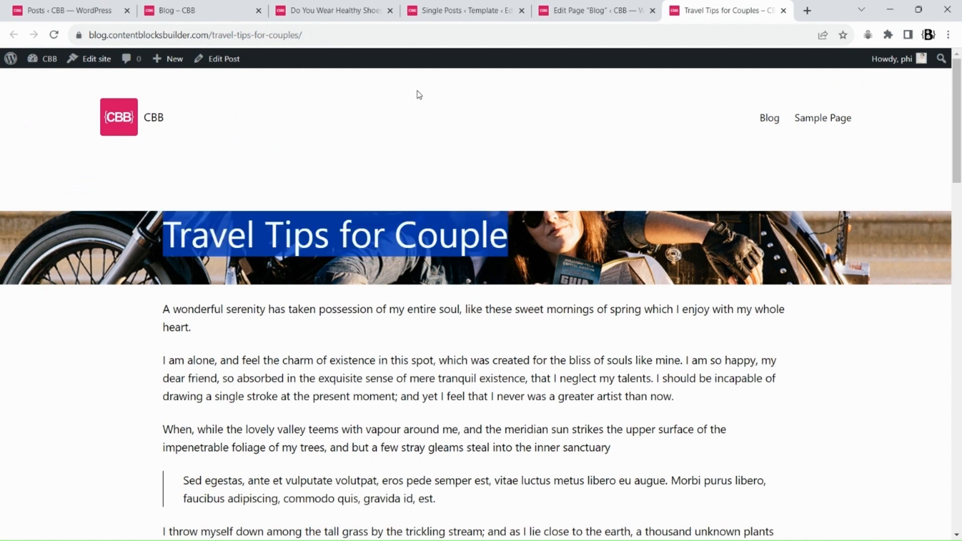
Enable the margin control in the Title block's dimensions settings
left_click(446, 6)
left_click(286, 232)
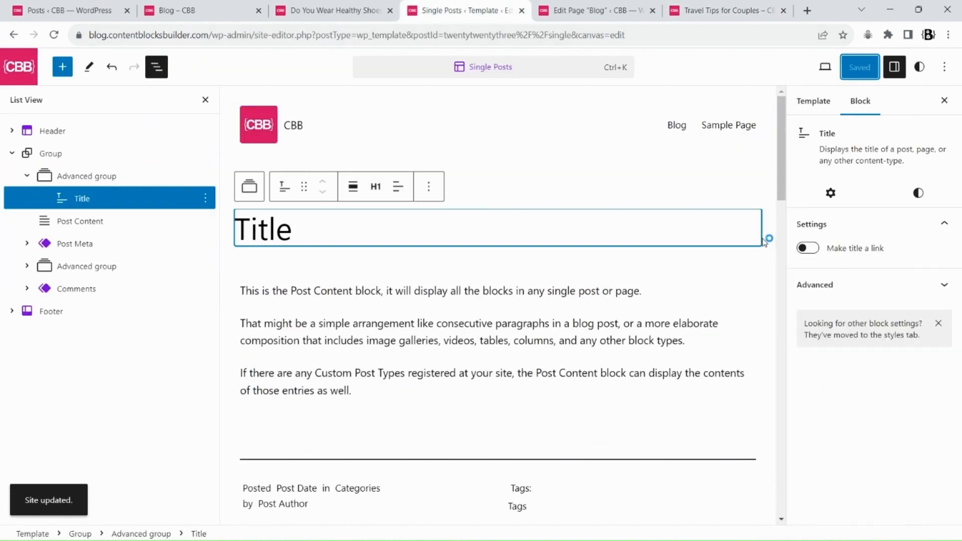
left_click(917, 193)
scroll(939, 300, "down", 3)
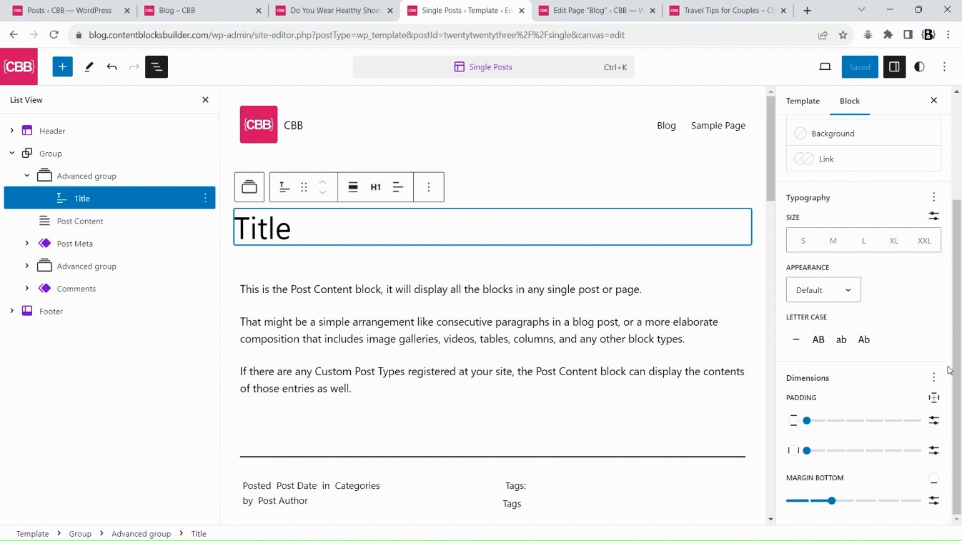
left_click(933, 377)
left_click(921, 452)
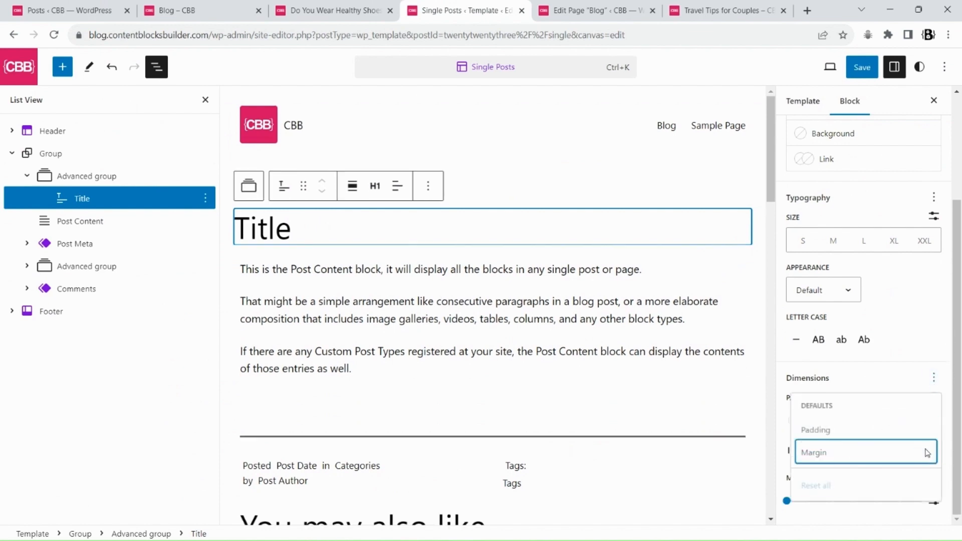
Add a black background overlay at 50% opacity to the title's Advanced group
left_click(248, 185)
left_click(248, 185)
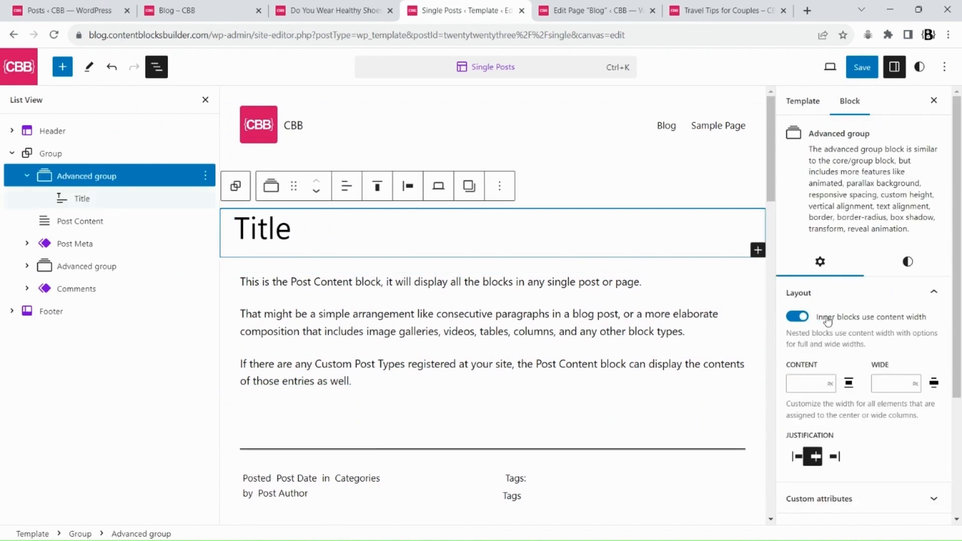
scroll(944, 312, "up", 3)
left_click(911, 258)
scroll(944, 315, "down", 10)
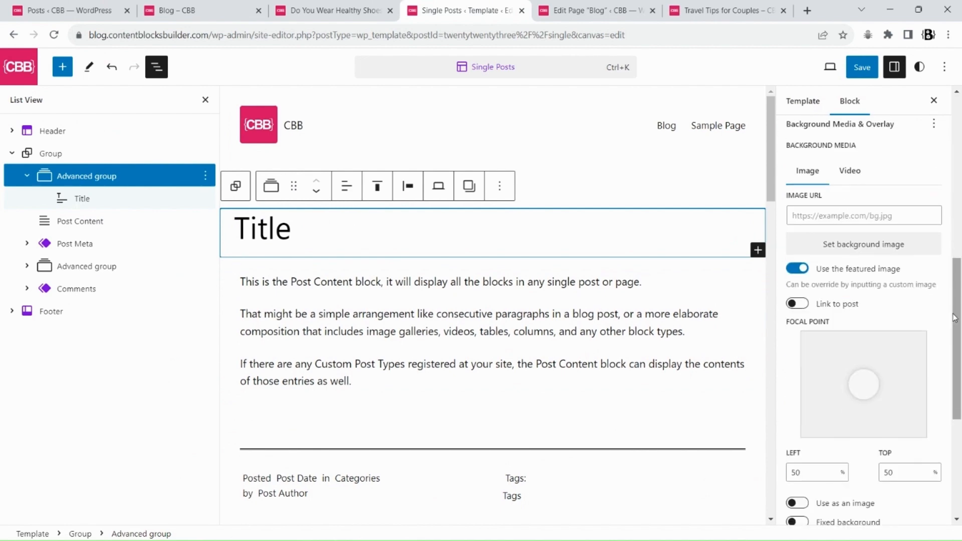
left_click(932, 128)
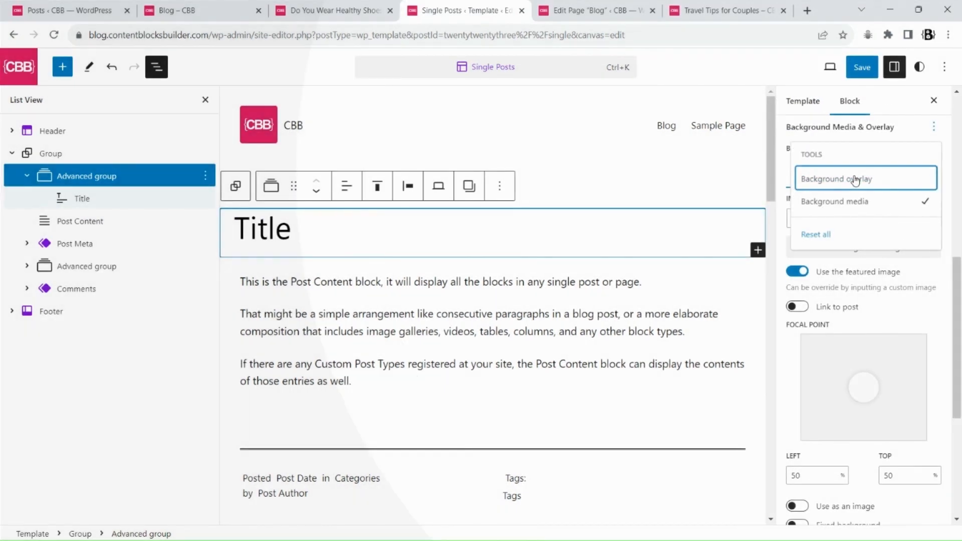
left_click(855, 180)
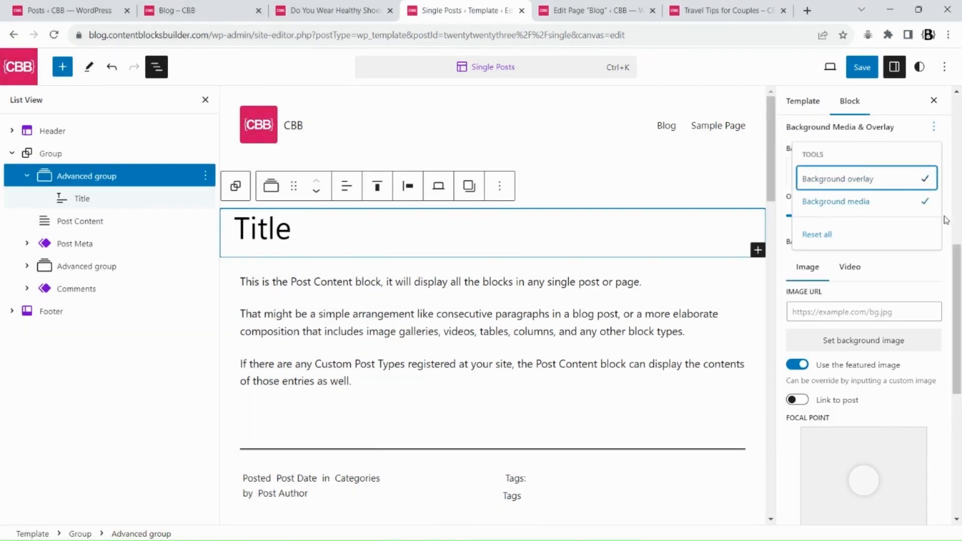
left_click(959, 259)
left_click(834, 170)
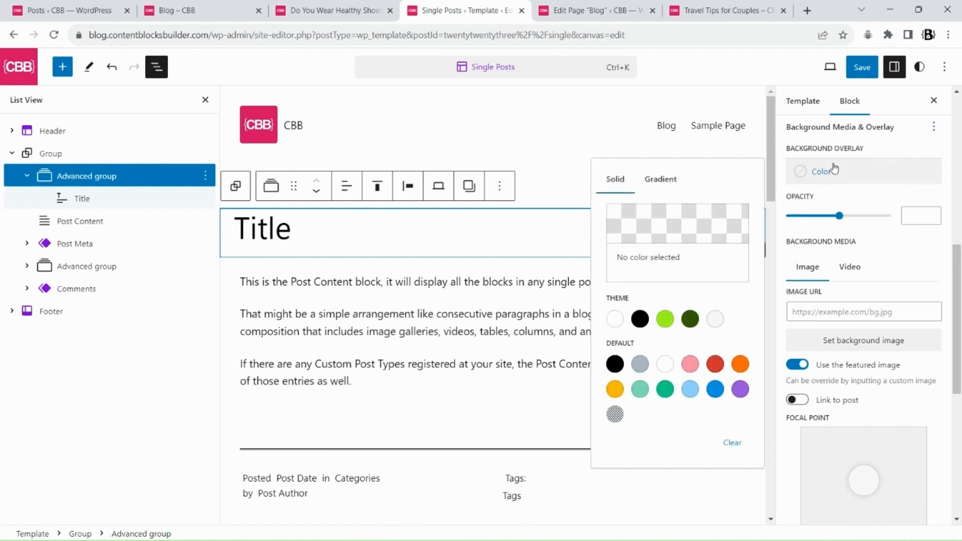
left_click(640, 319)
left_click_drag(849, 216, 840, 216)
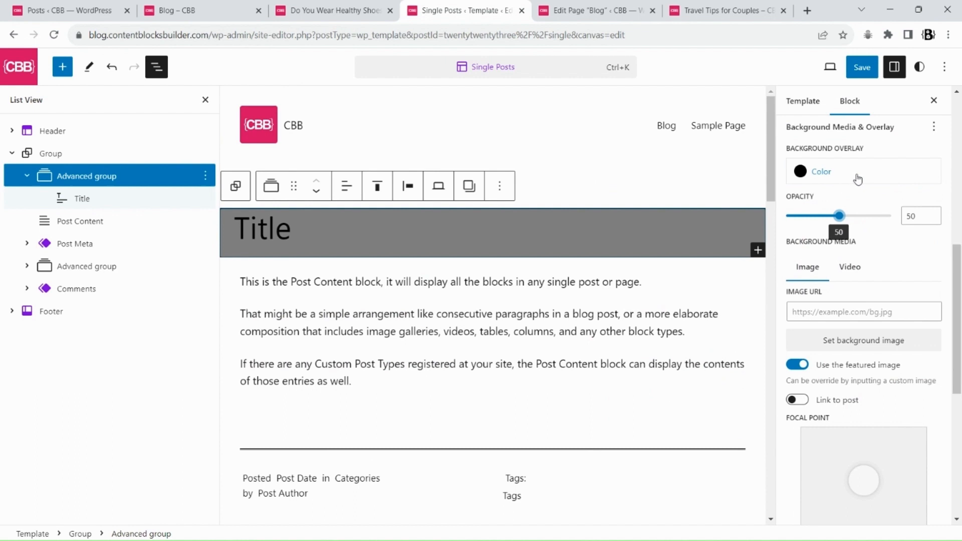
Add horizontal and vertical padding to the Advanced group's dimensions
left_click_drag(960, 263, 960, 216)
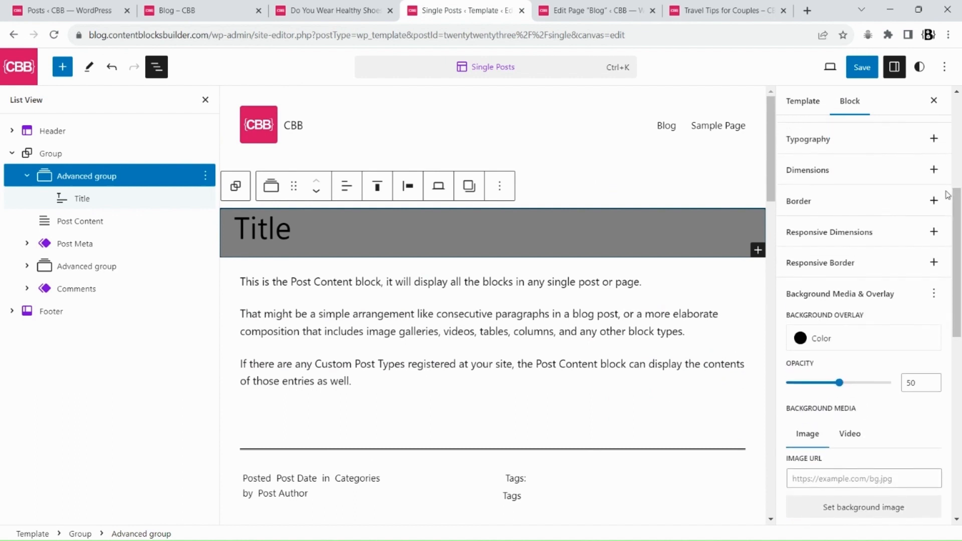
left_click(932, 169)
left_click(880, 217)
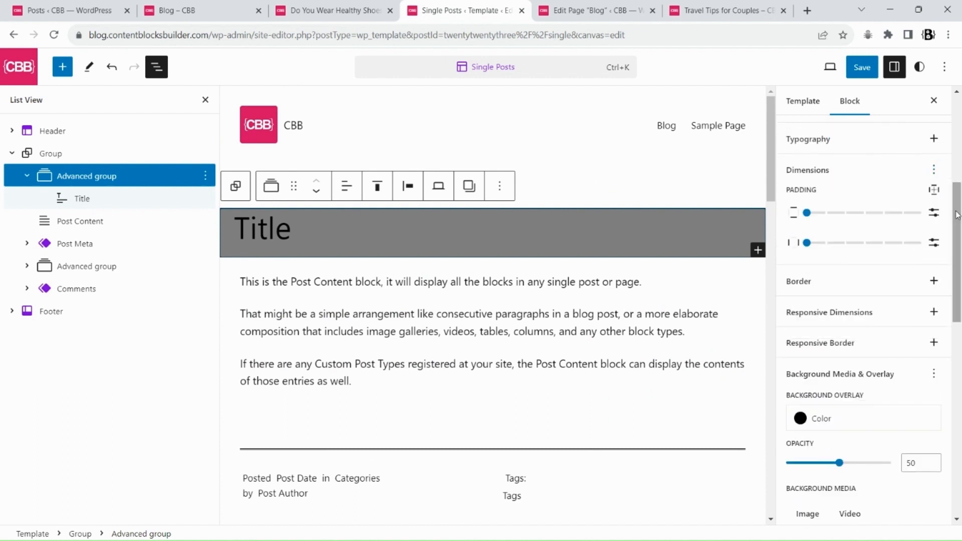
left_click_drag(806, 210, 883, 211)
left_click_drag(807, 243, 824, 243)
Set the Advanced group's minimum height to 500 px
left_click(933, 170)
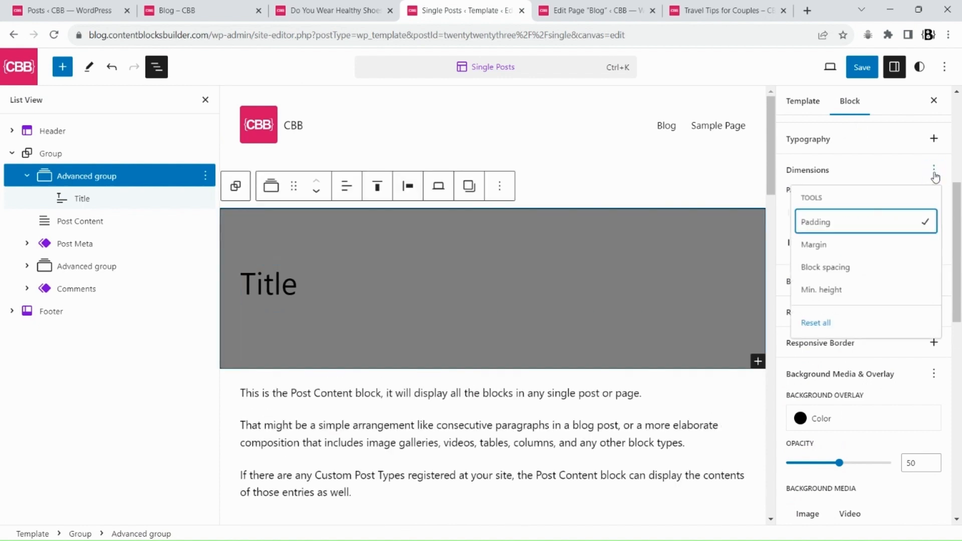
left_click(824, 290)
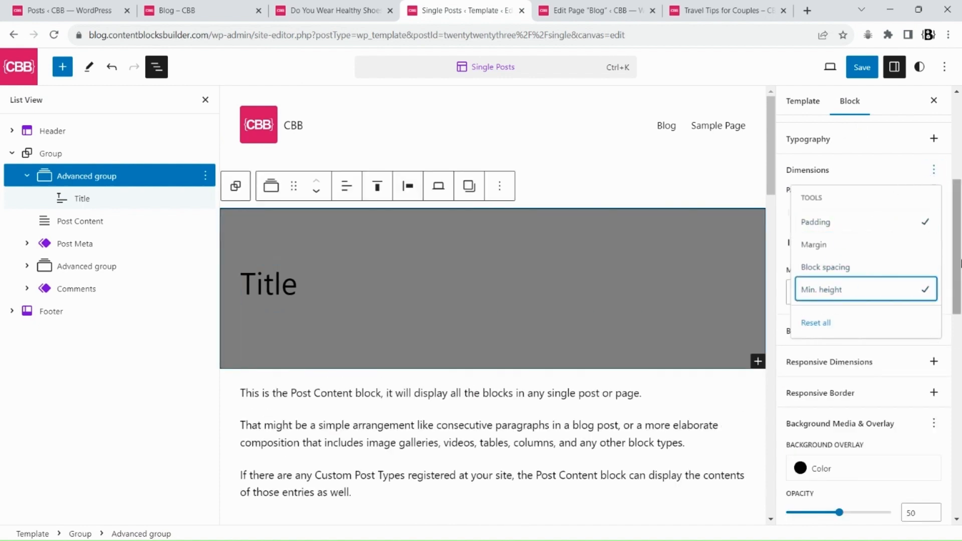
type("500")
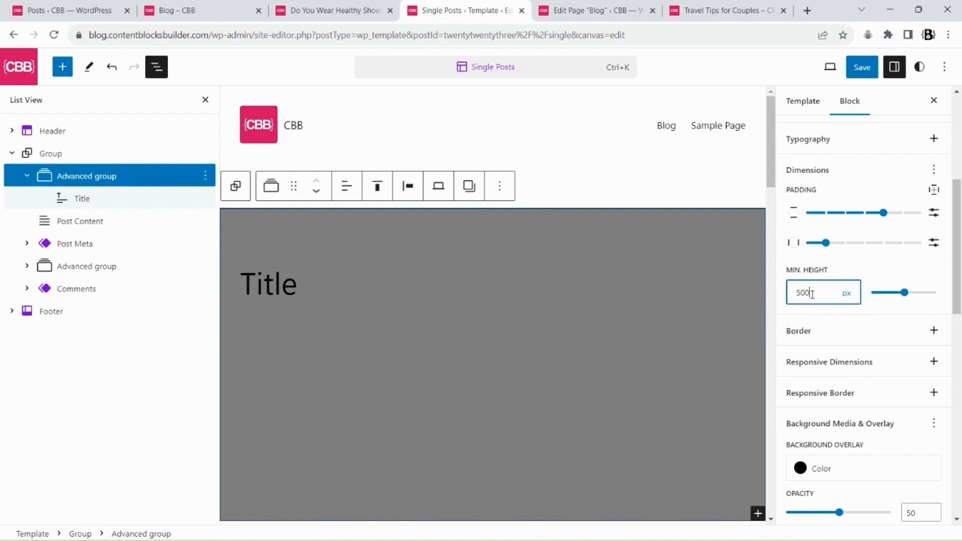
Align the Advanced group's content to the middle vertically and save the template
left_click(377, 188)
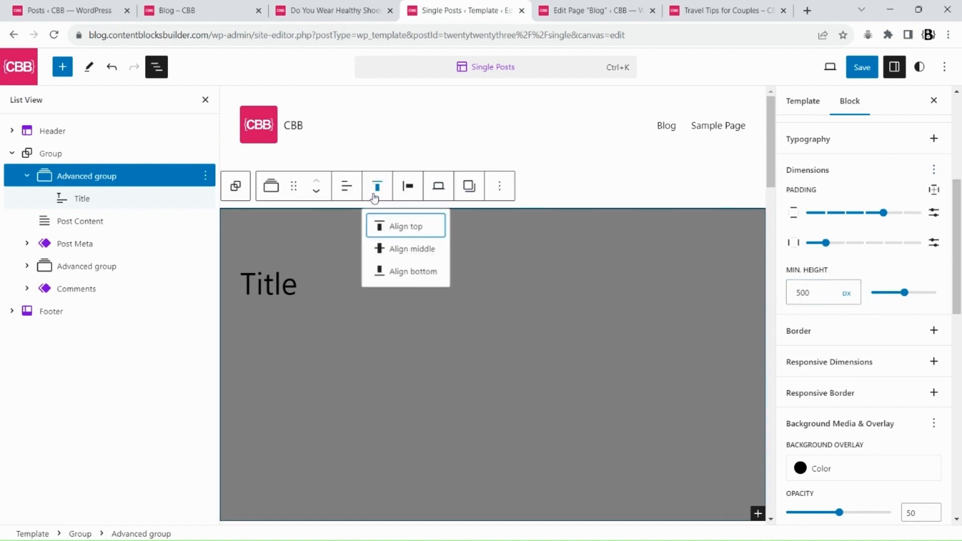
left_click(410, 250)
scroll(531, 304, "down", 2)
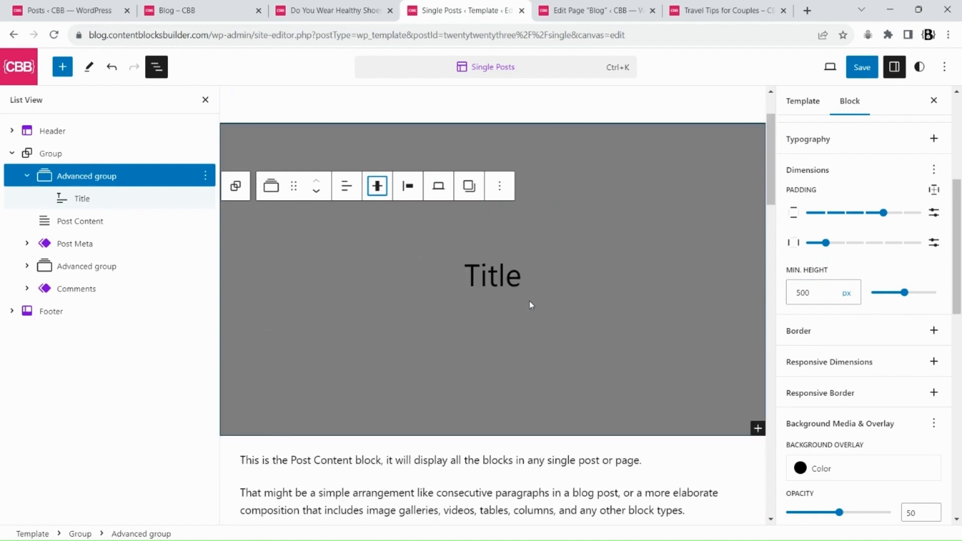
scroll(531, 304, "up", 2)
left_click(861, 67)
left_click(831, 67)
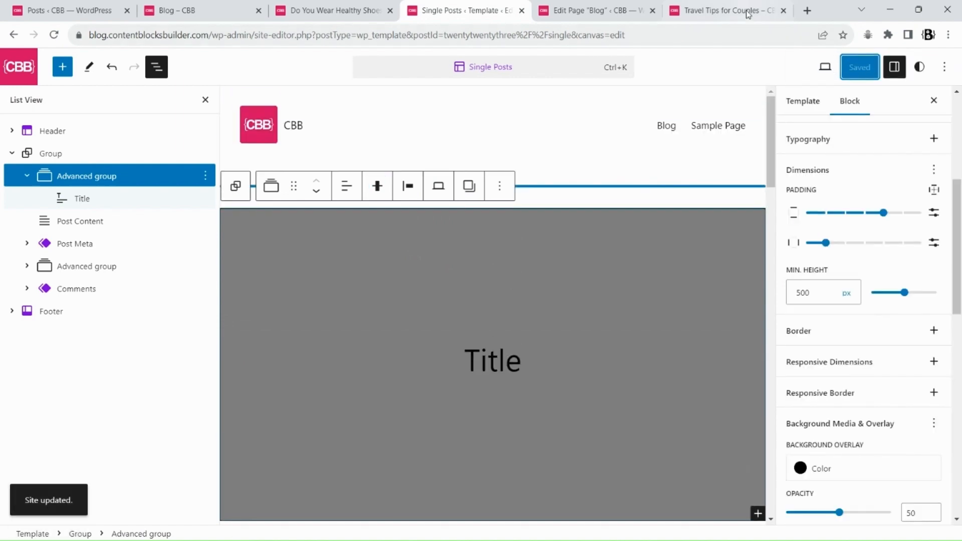
Check the title header on the Travel Tips for Couples post
left_click(751, 10)
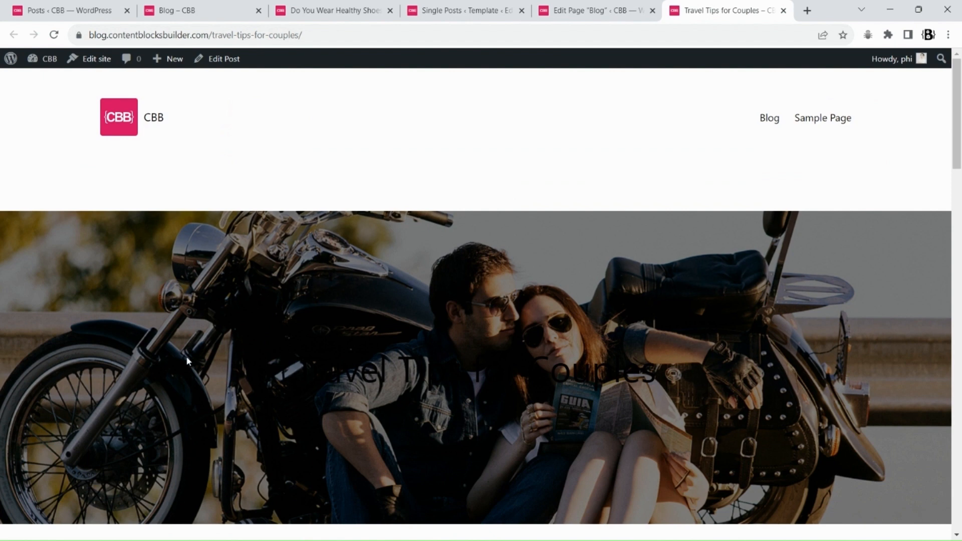
left_click_drag(187, 358, 594, 360)
left_click(444, 9)
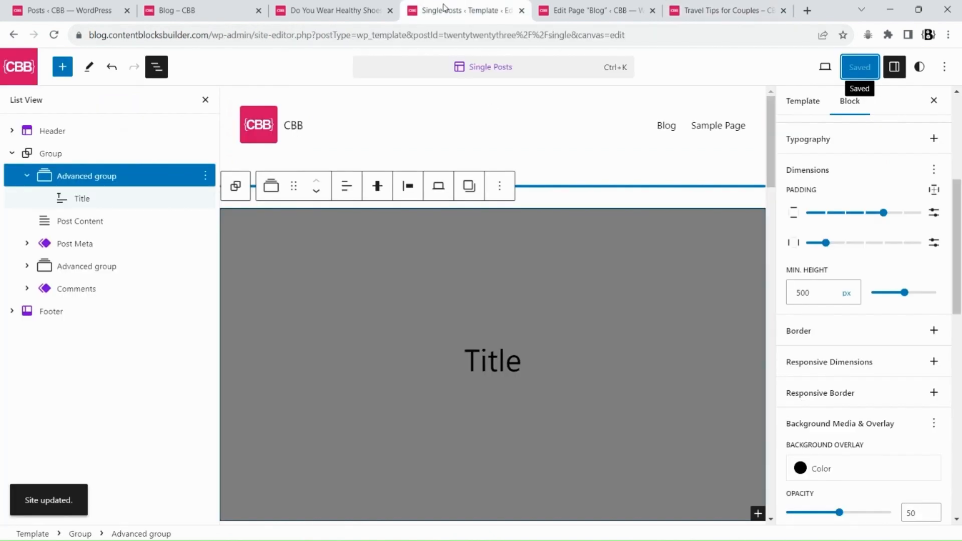
Set the Advanced group's text color to white
scroll(959, 281, "up", 3)
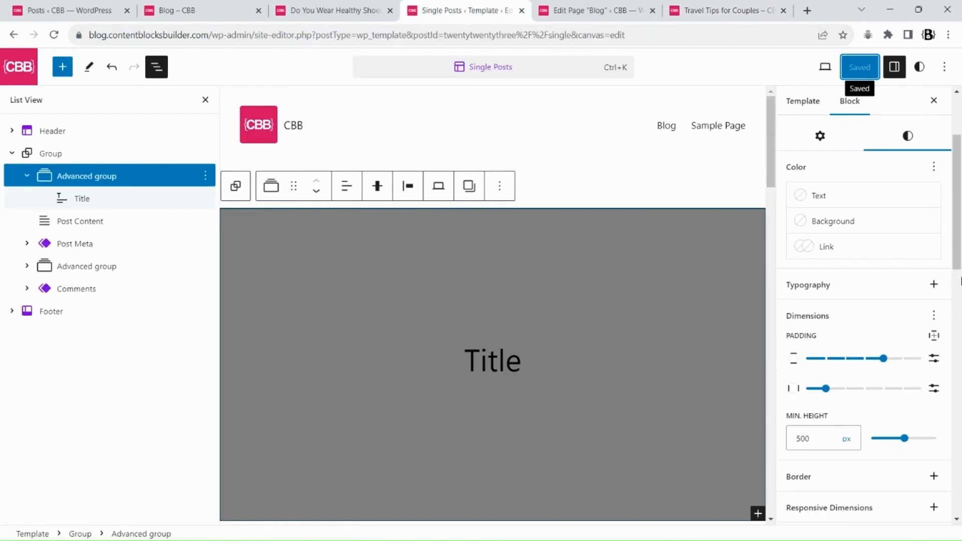
left_click(850, 204)
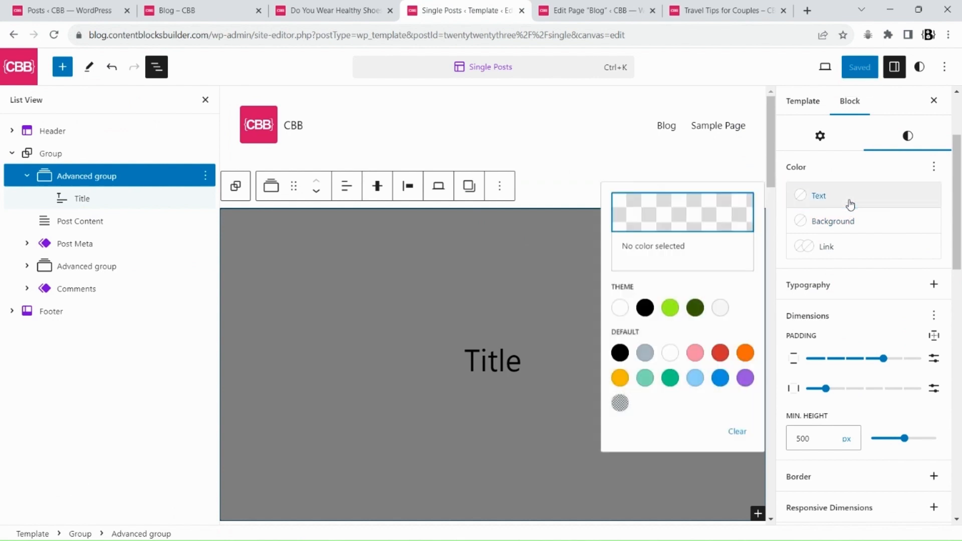
left_click(621, 307)
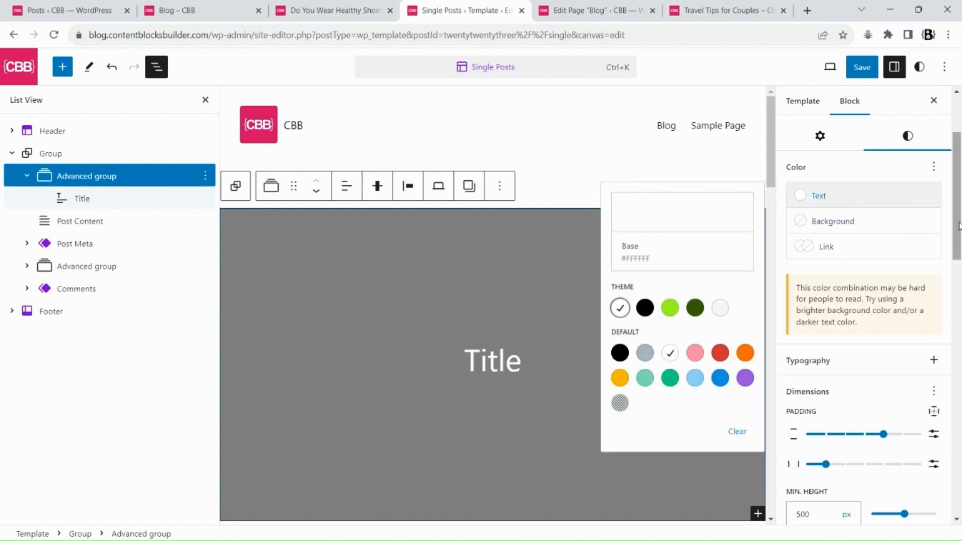
left_click(468, 349)
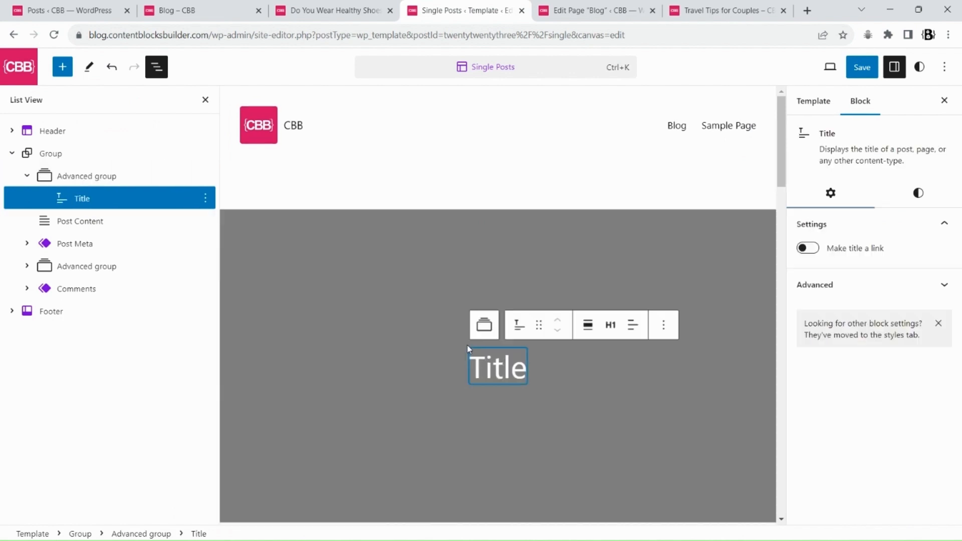
Insert a Categories block before the Title inside the Advanced group
left_click(206, 199)
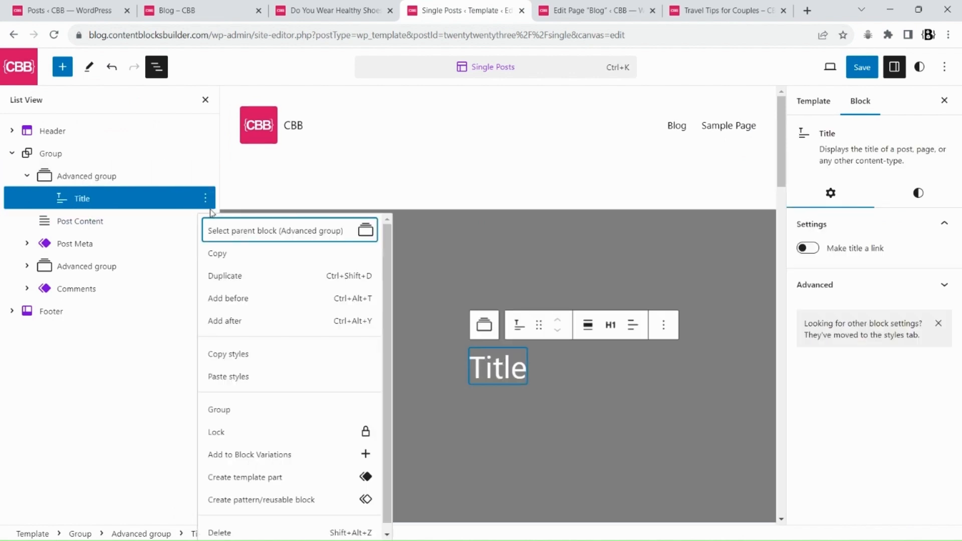
left_click(238, 301)
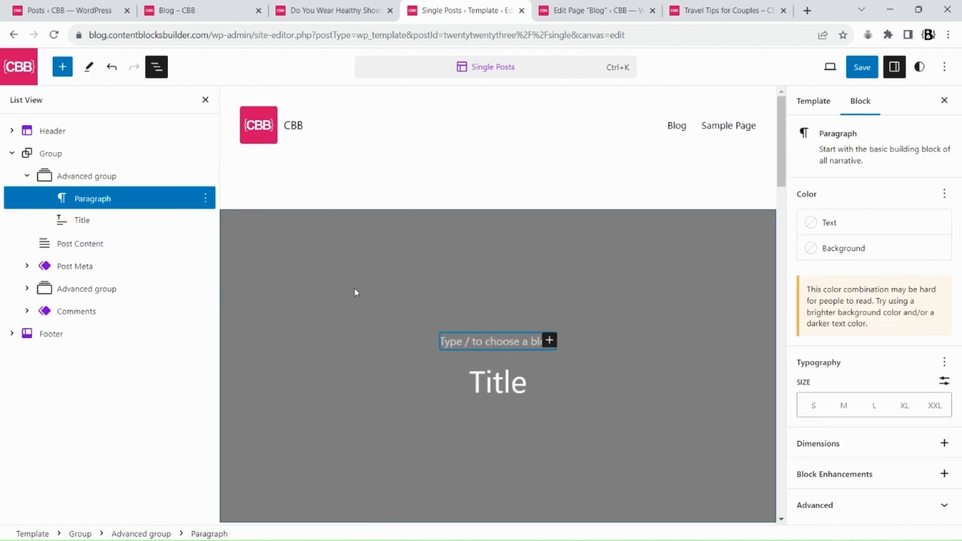
type("/c")
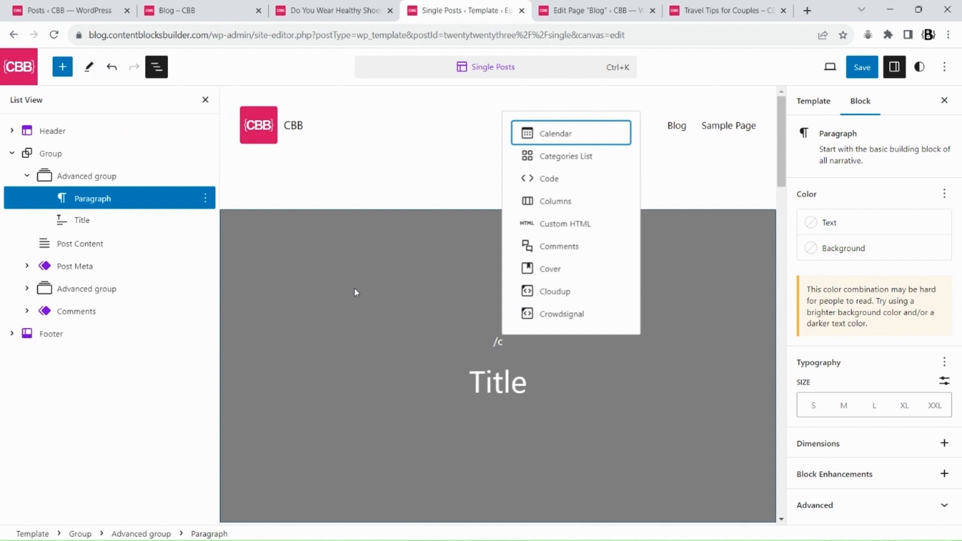
type("at")
key("Down")
key("Return")
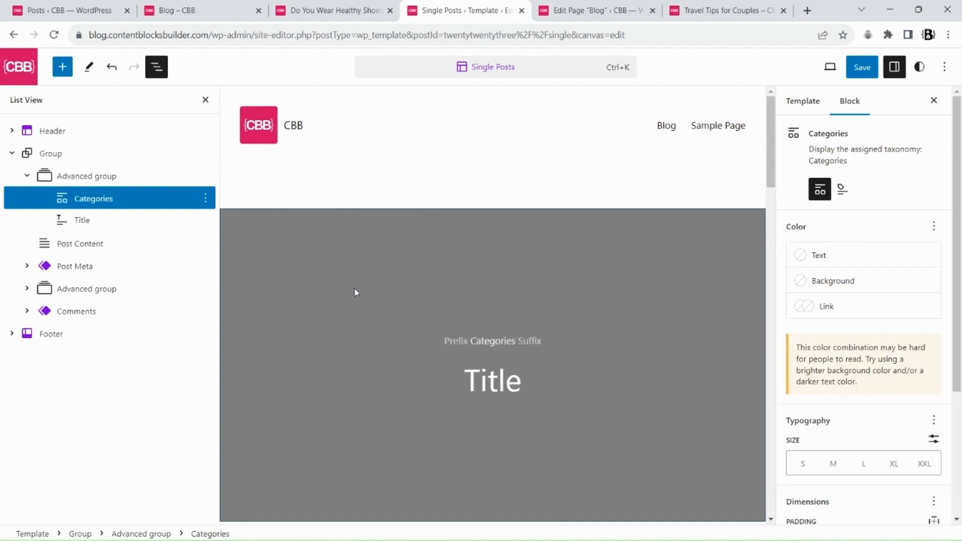
Insert a Post Author Name block after the Title
left_click(499, 380)
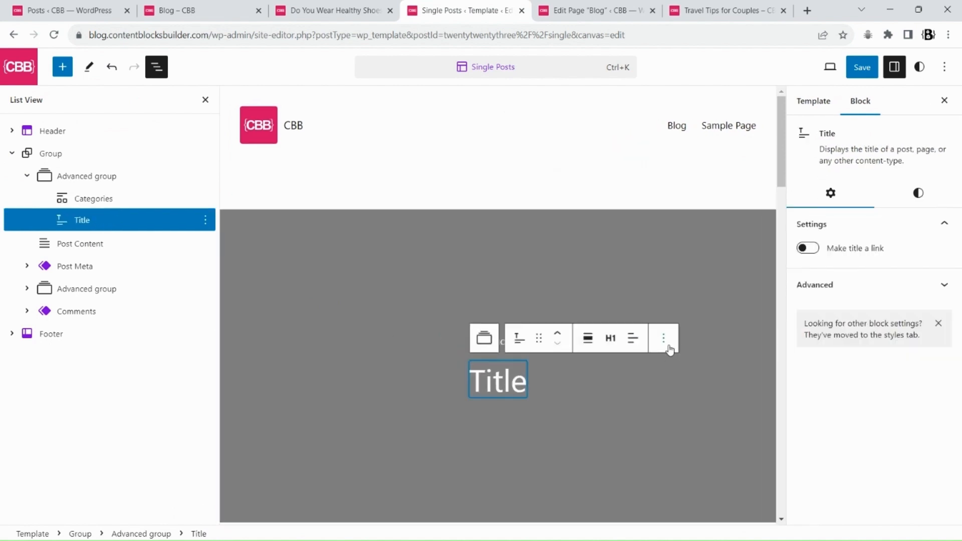
left_click(664, 338)
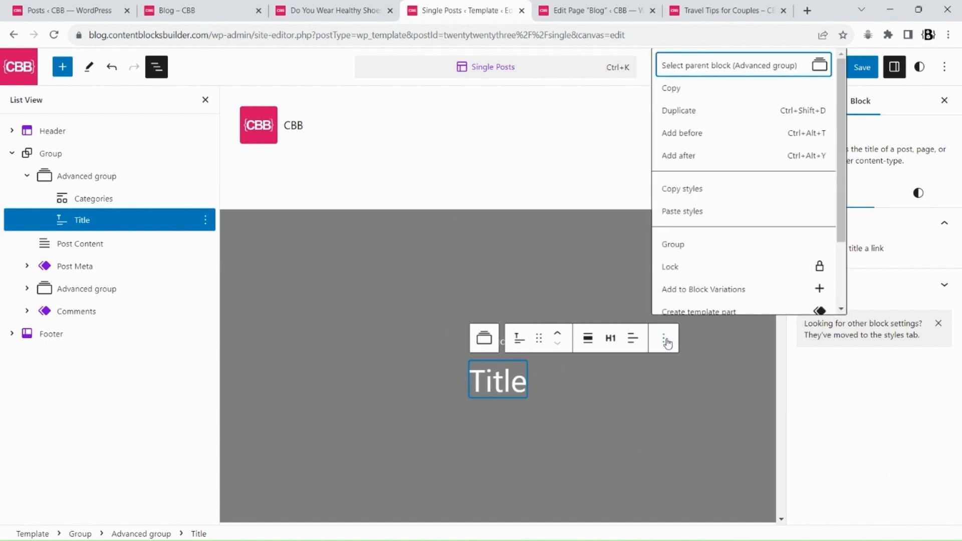
left_click(677, 155)
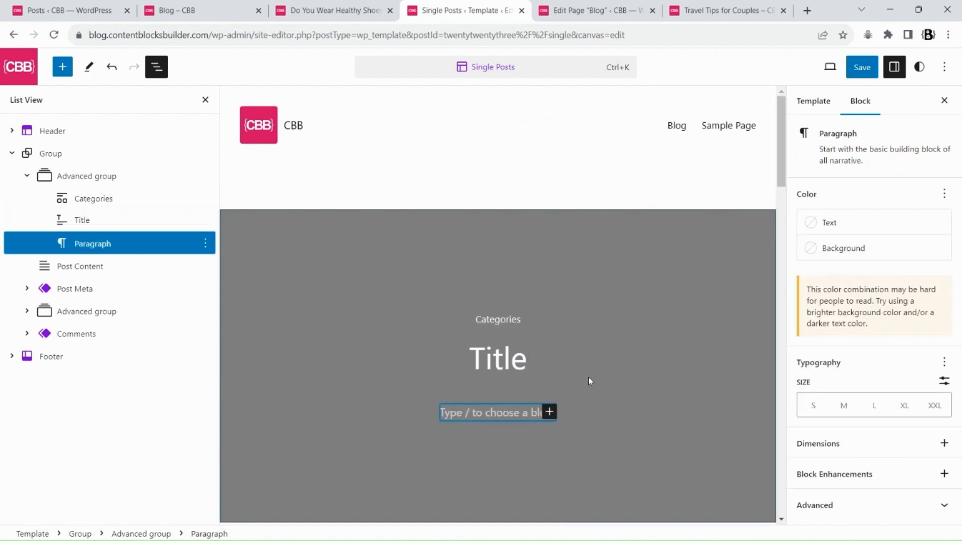
type("/au")
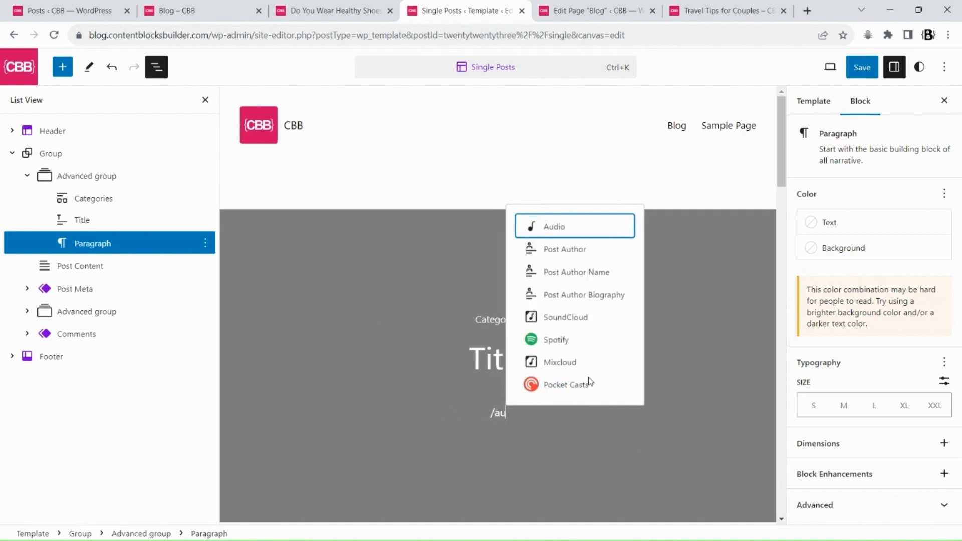
key("Down")
key("Down")
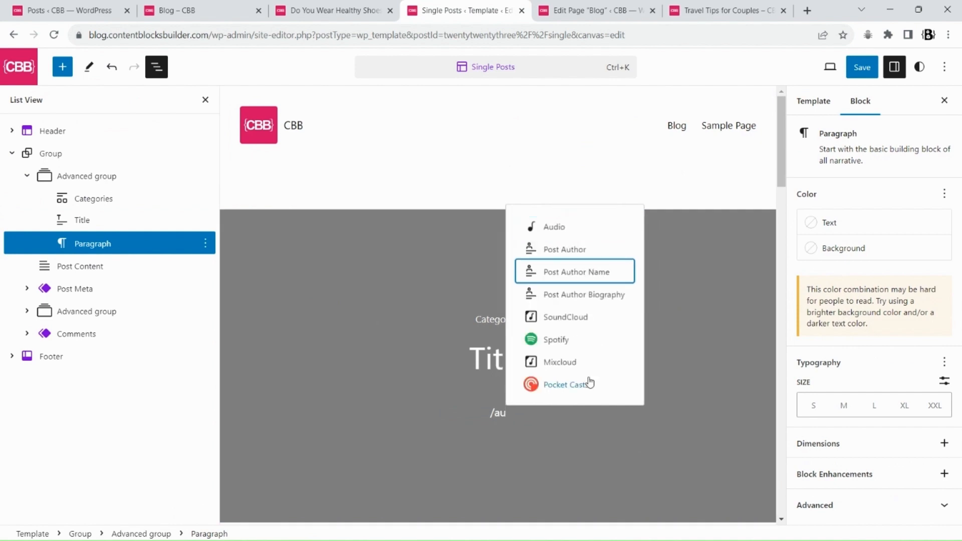
key("Return")
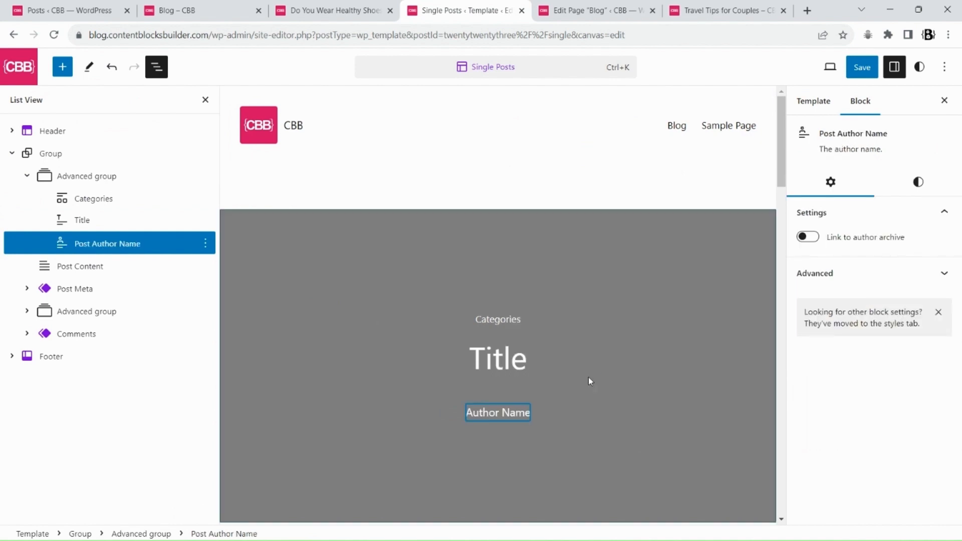
Save the template and view the header on the Travel Tips for Couples post
left_click(851, 70)
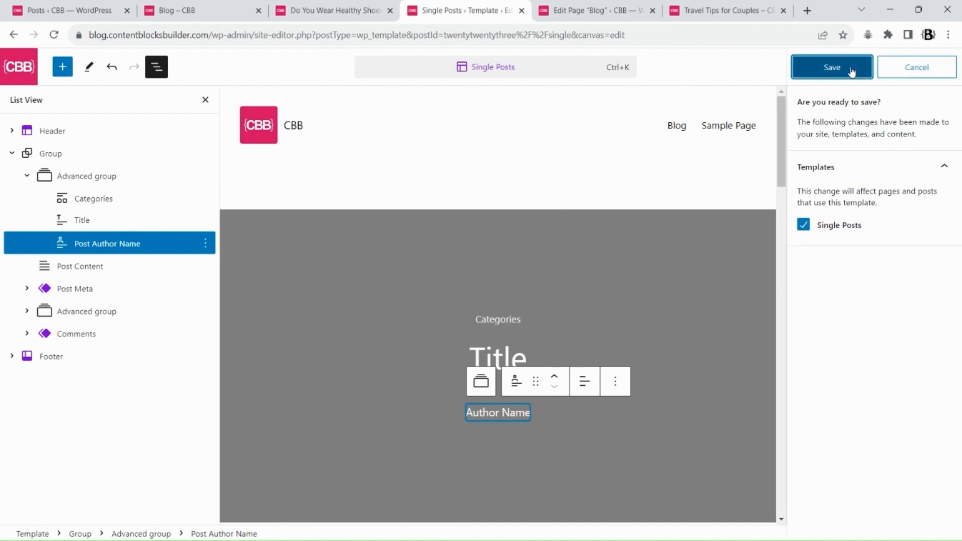
left_click(851, 70)
left_click(750, 11)
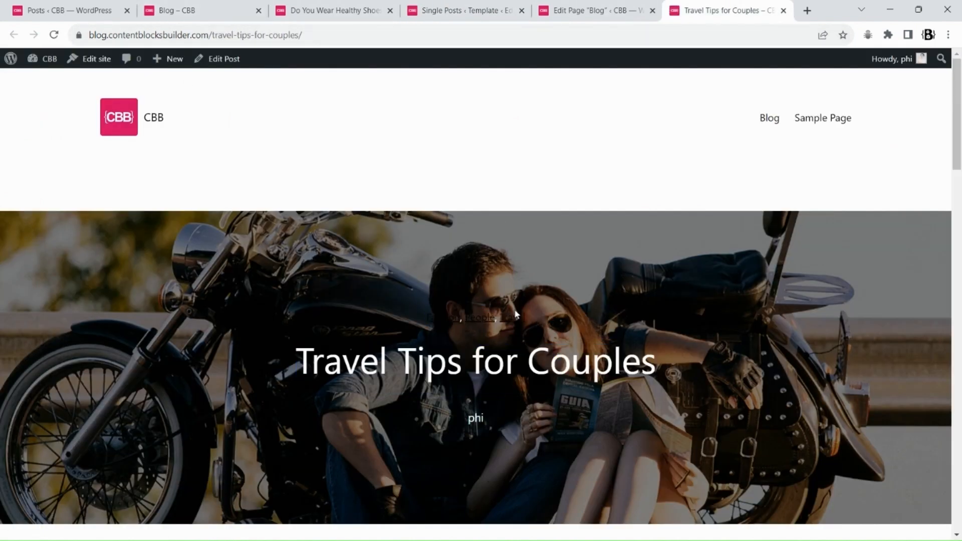
left_click_drag(426, 317, 525, 312)
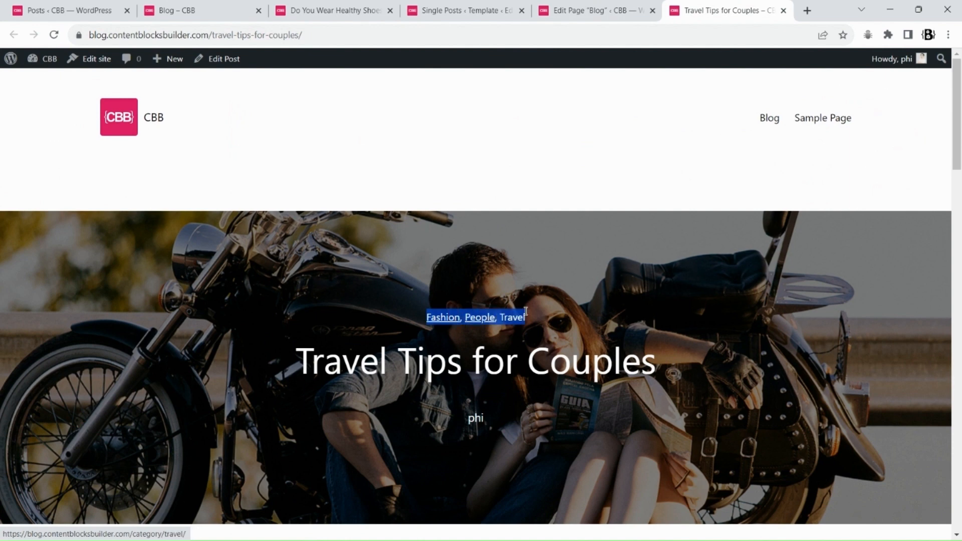
left_click(461, 9)
Set the Advanced group's link color to the white theme color
left_click(80, 176)
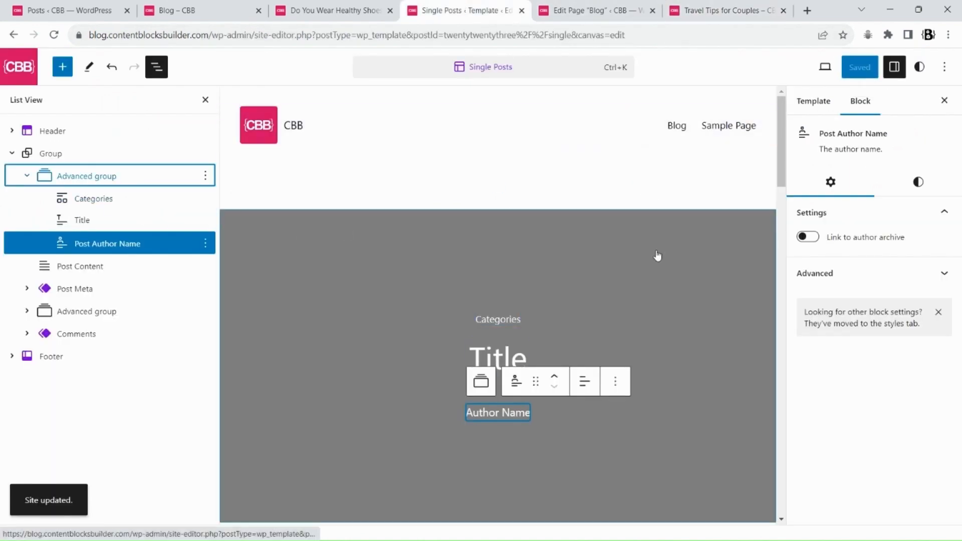
left_click(905, 263)
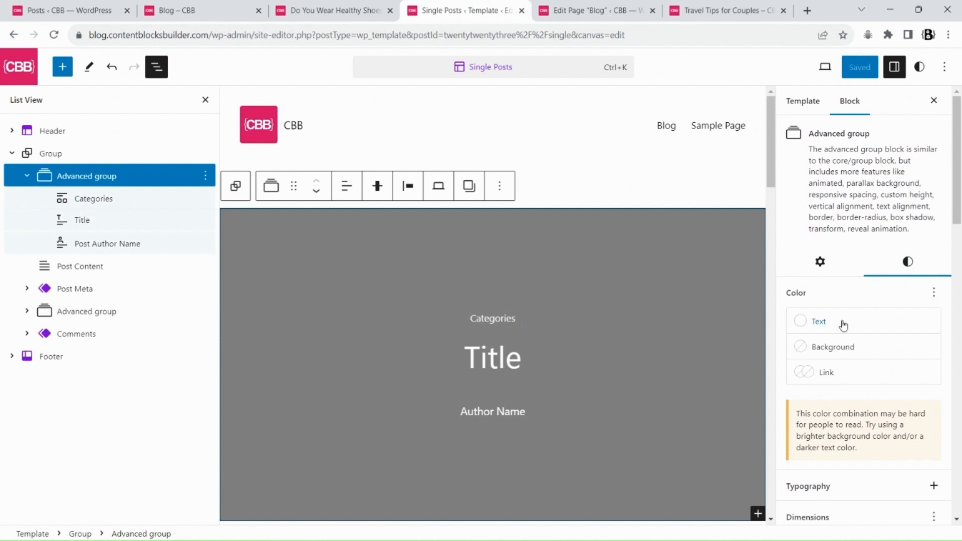
left_click(820, 375)
left_click(618, 241)
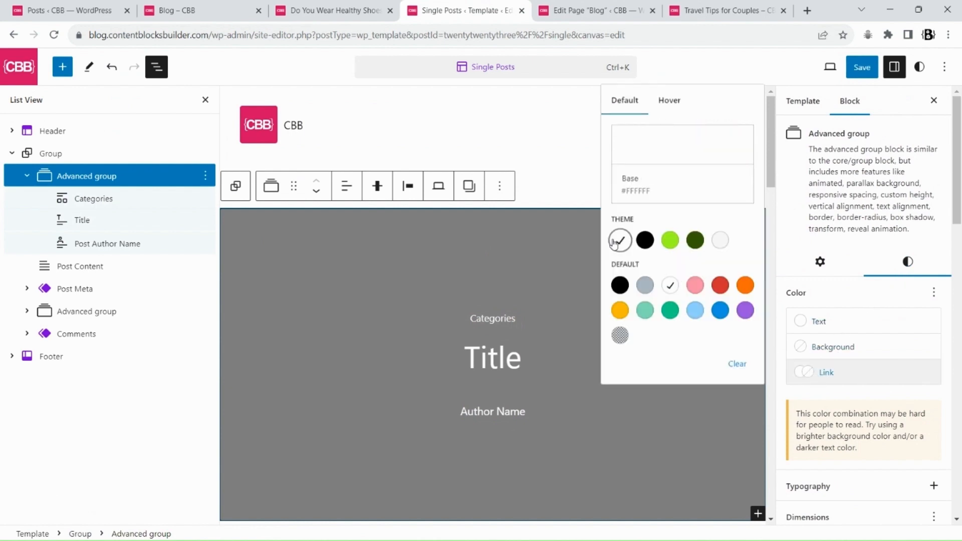
left_click(951, 221)
Enable block spacing for the Advanced group and set it to 16 px
scroll(950, 221, "down", 7)
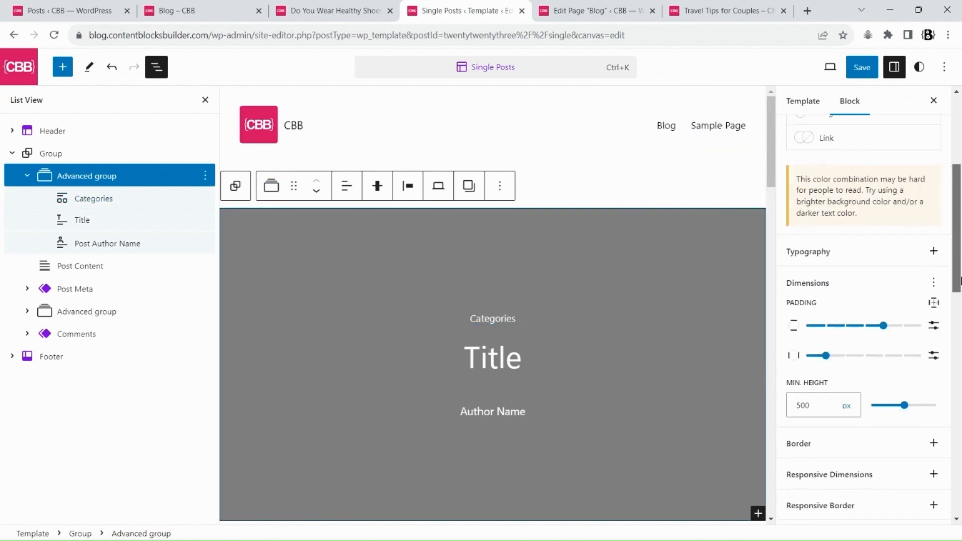
left_click(934, 147)
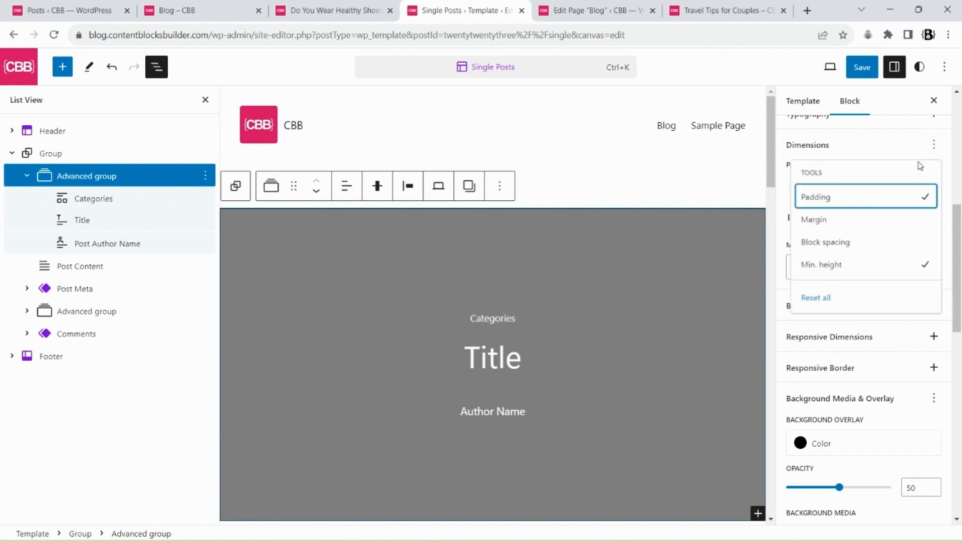
left_click(824, 242)
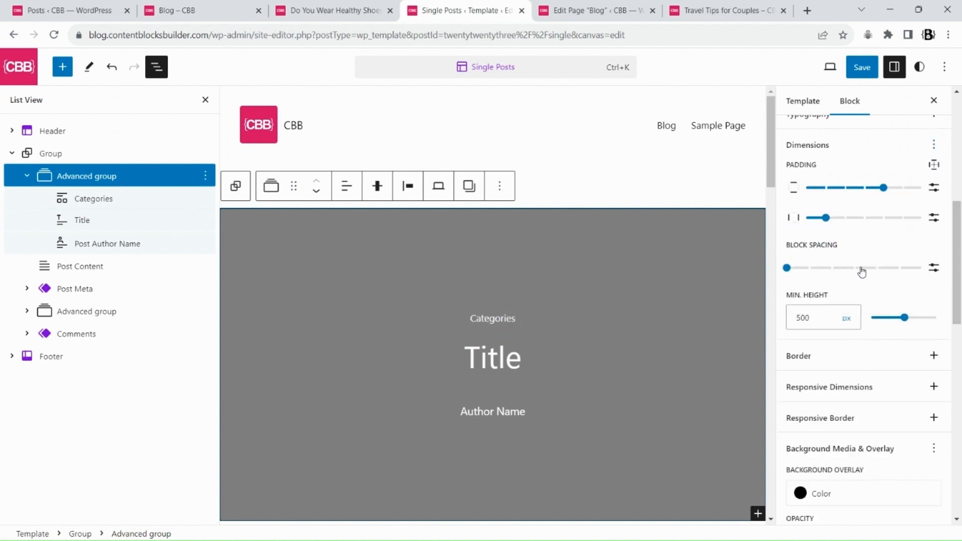
left_click(934, 267)
left_click(808, 276)
type("16")
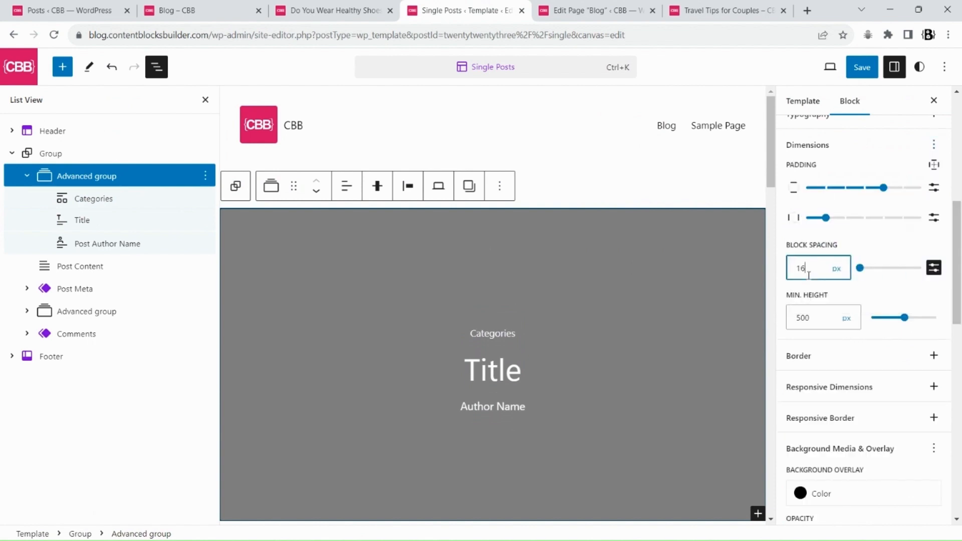
Save the template and reload the Travel Tips for Couples post to check the header
left_click(861, 67)
left_click(831, 67)
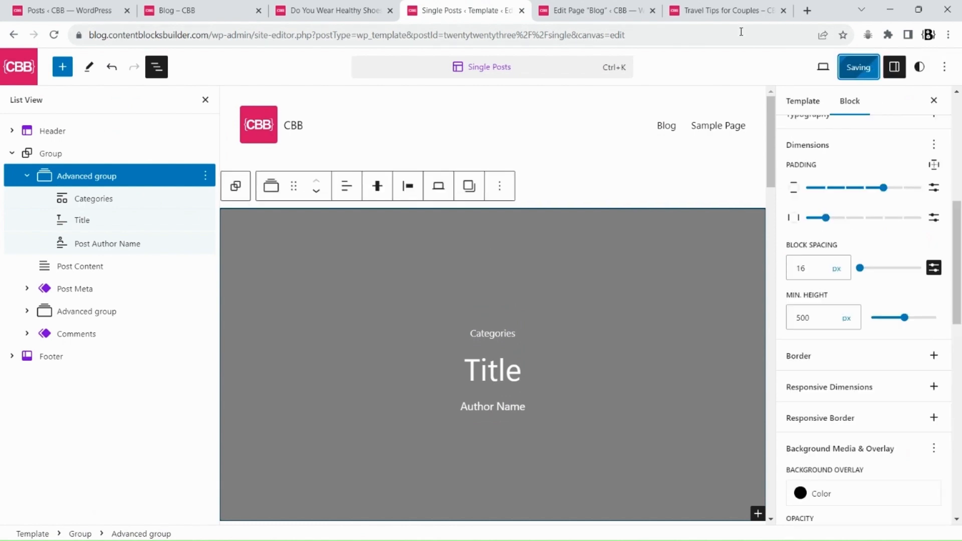
left_click(725, 9)
key("F5")
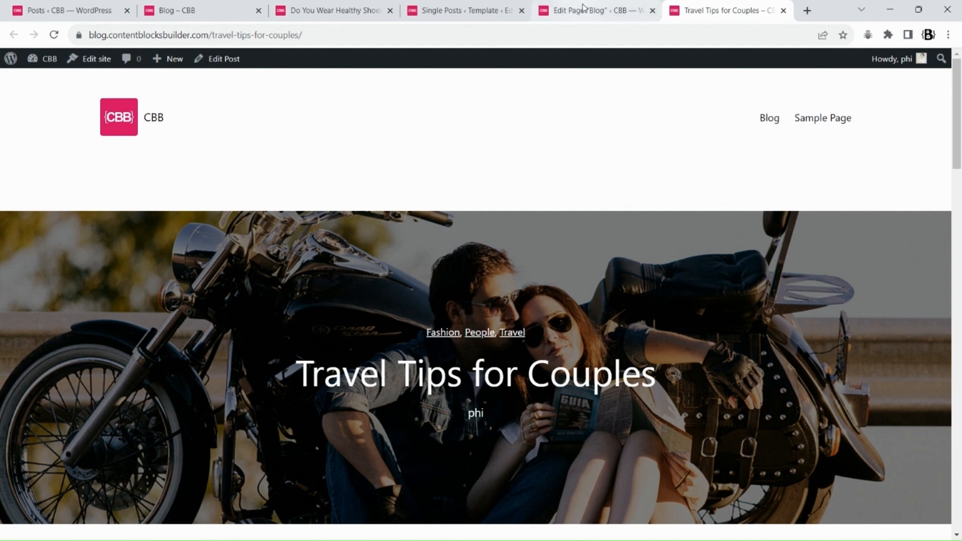
Wrap the Post Author Name block in a Row group
left_click(466, 10)
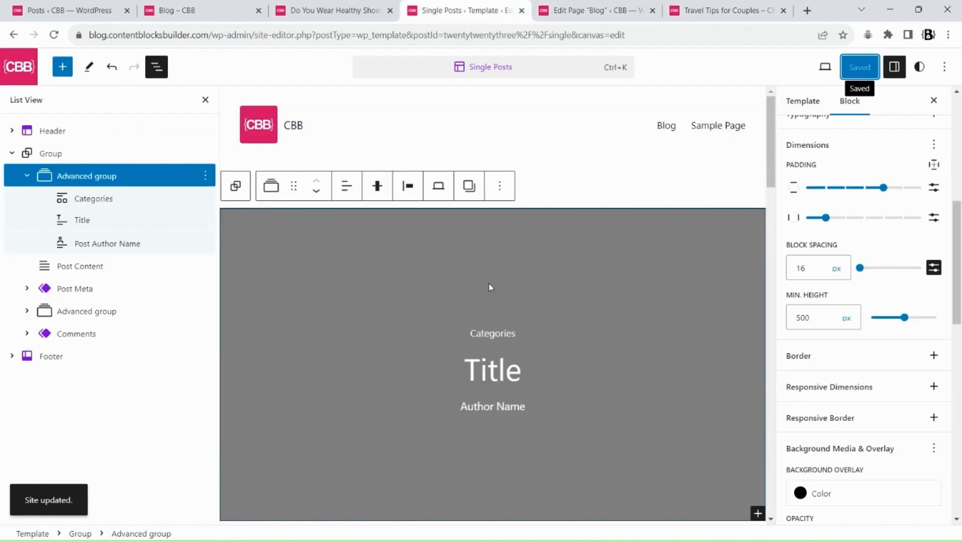
left_click(492, 407)
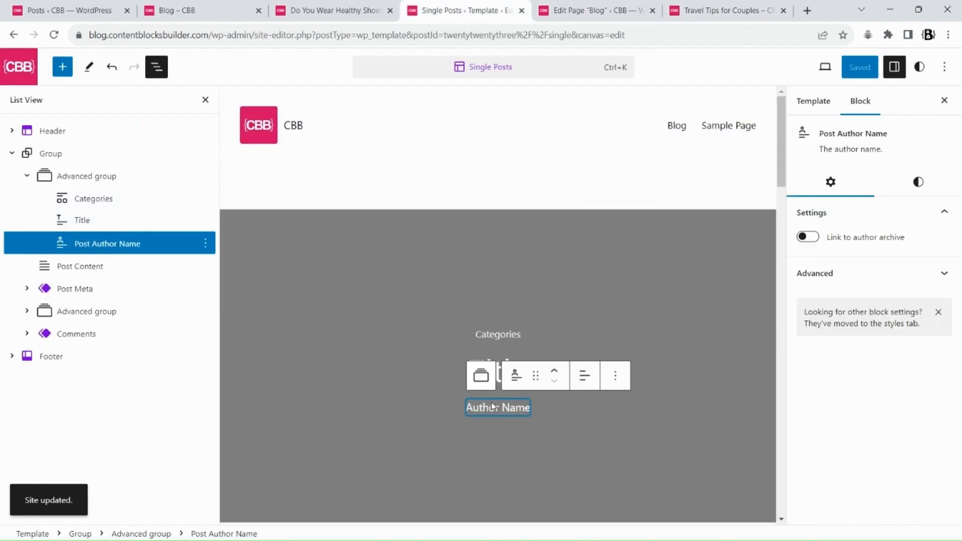
left_click(516, 376)
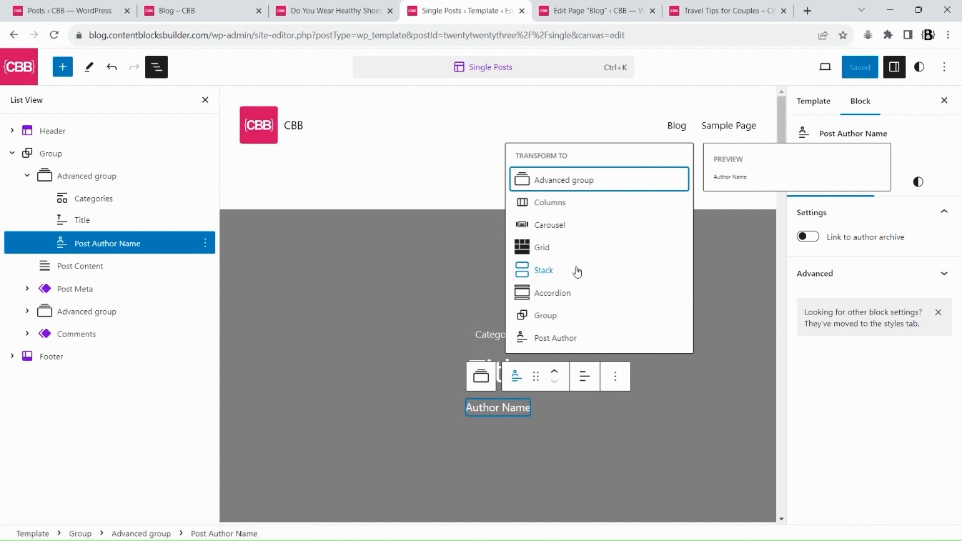
left_click(545, 315)
left_click(842, 178)
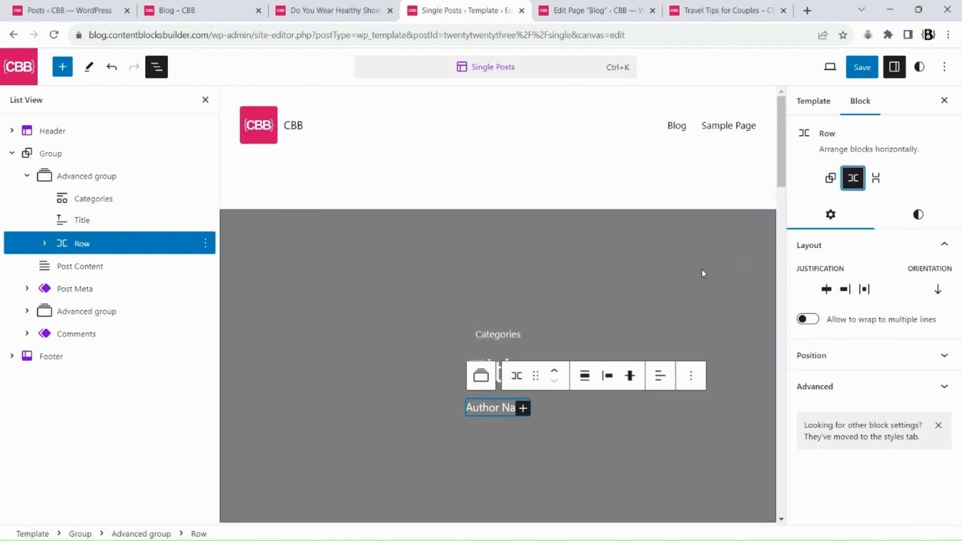
Add a paragraph reading "By" inside the row and move it before the author name
left_click(523, 408)
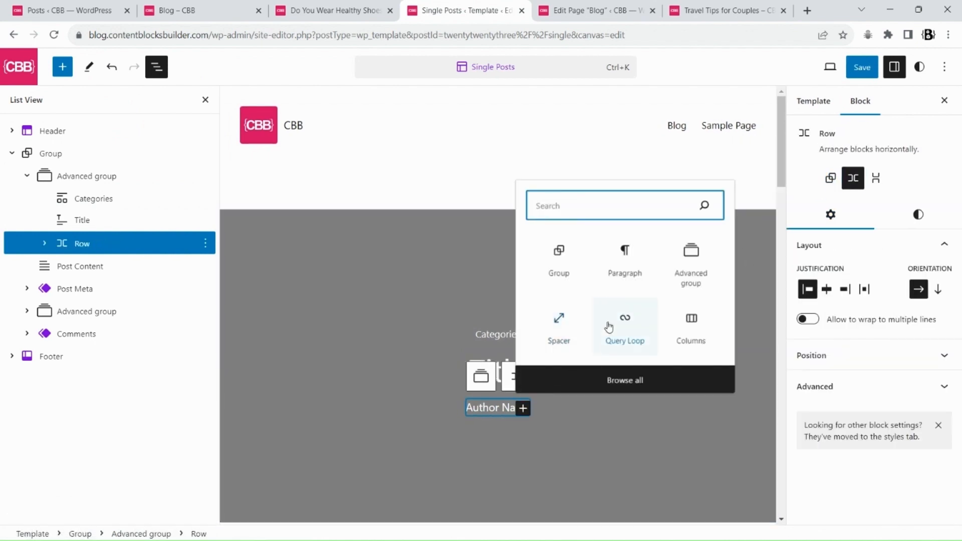
left_click(625, 270)
type("By")
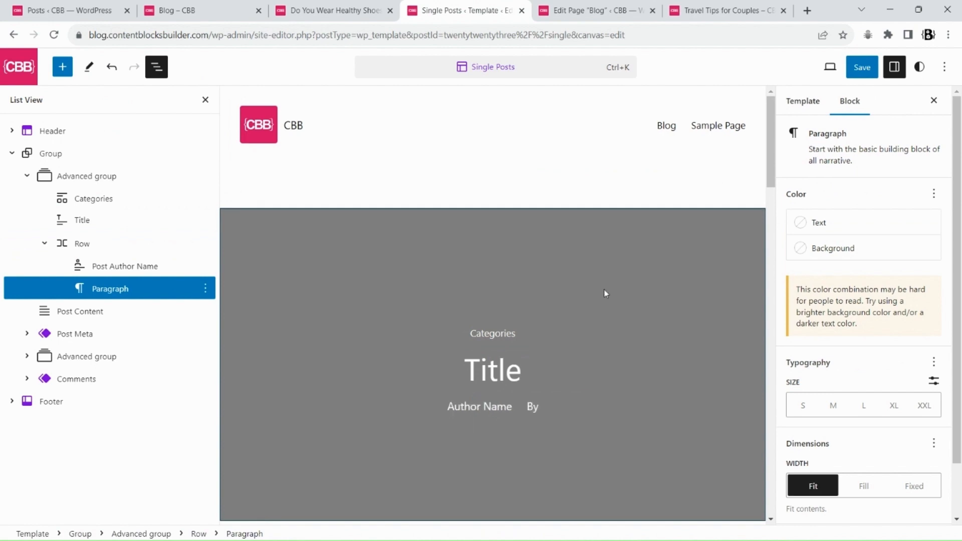
left_click(592, 375)
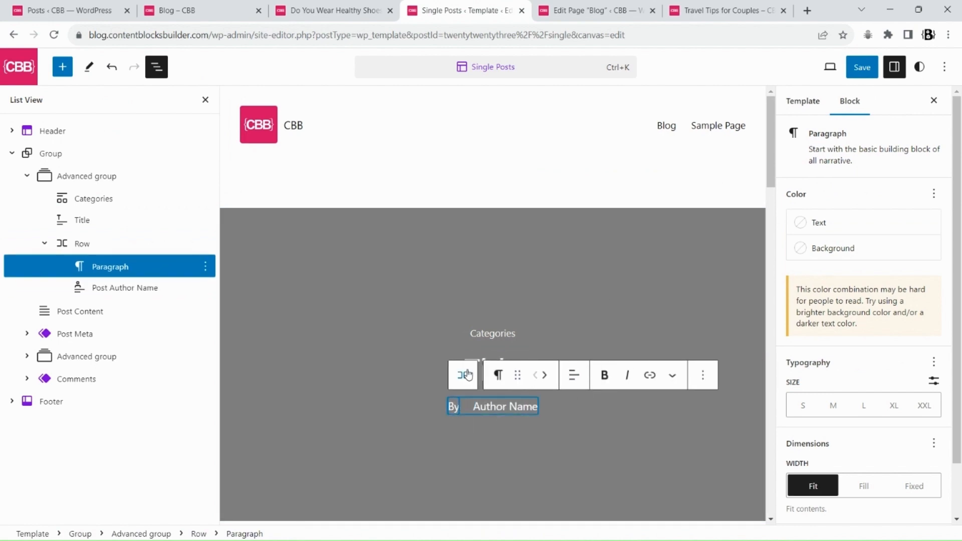
Set the Row's block spacing to 10 px
left_click(917, 215)
scroll(944, 326, "down", 5)
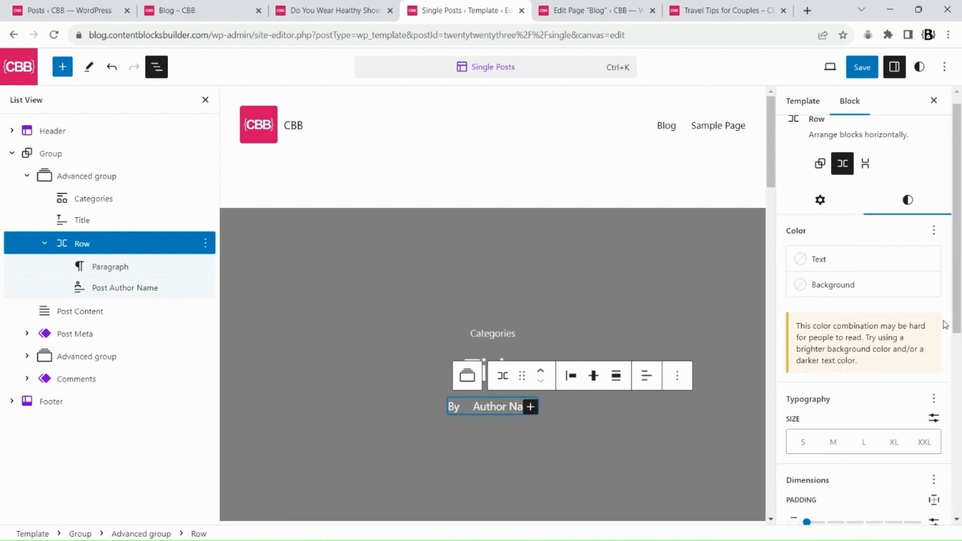
left_click(932, 374)
left_click(808, 374)
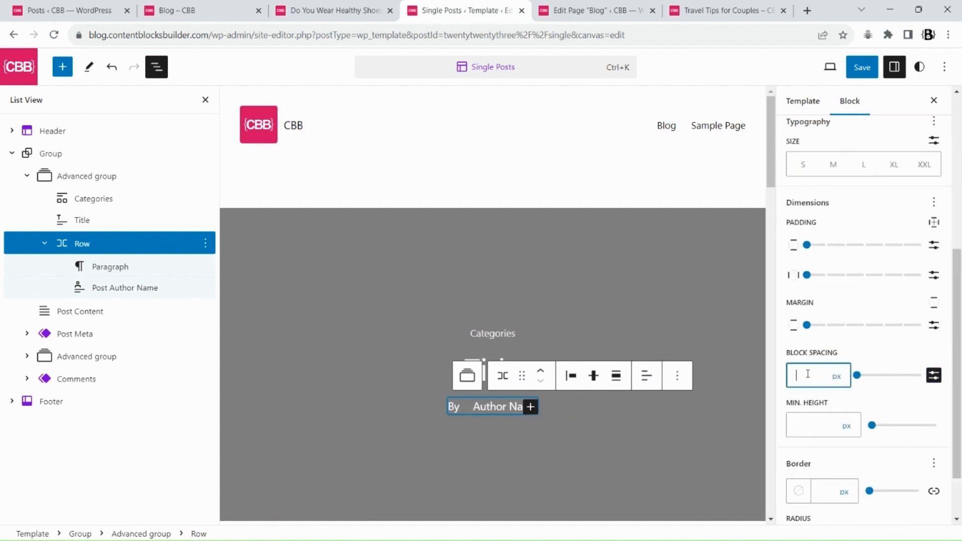
type("10")
Save the template and view the byline on the Travel Tips for Couples post
left_click(859, 67)
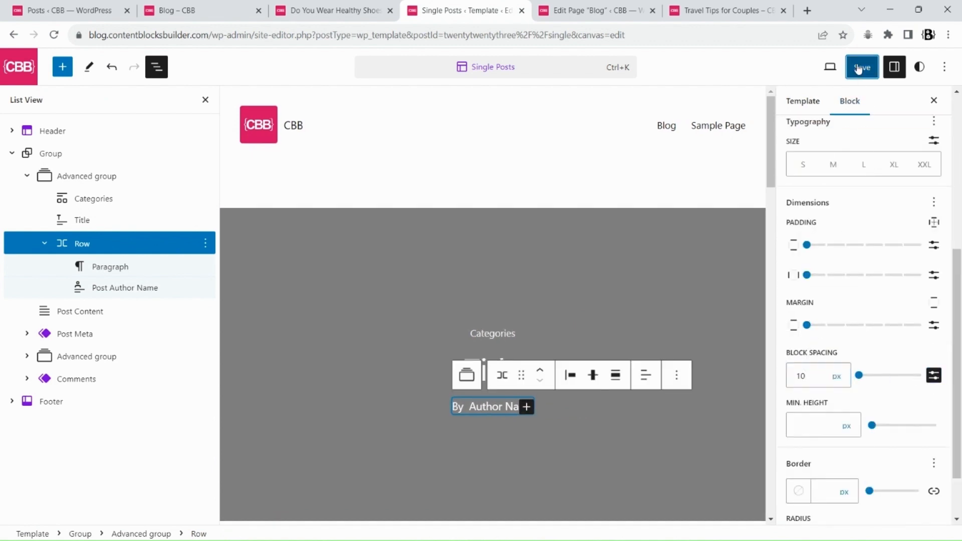
left_click(844, 69)
left_click(722, 10)
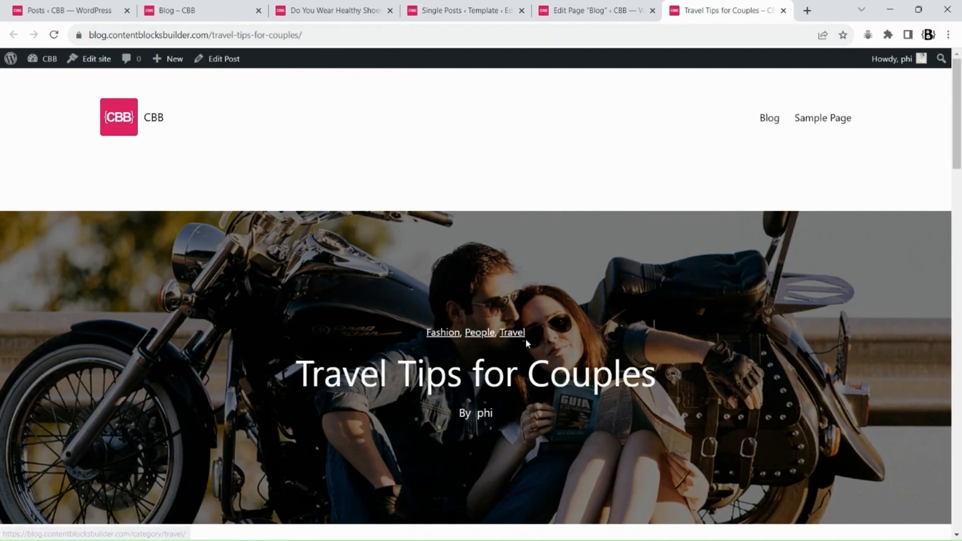
scroll(741, 303, "down", 6)
scroll(569, 292, "up", 6)
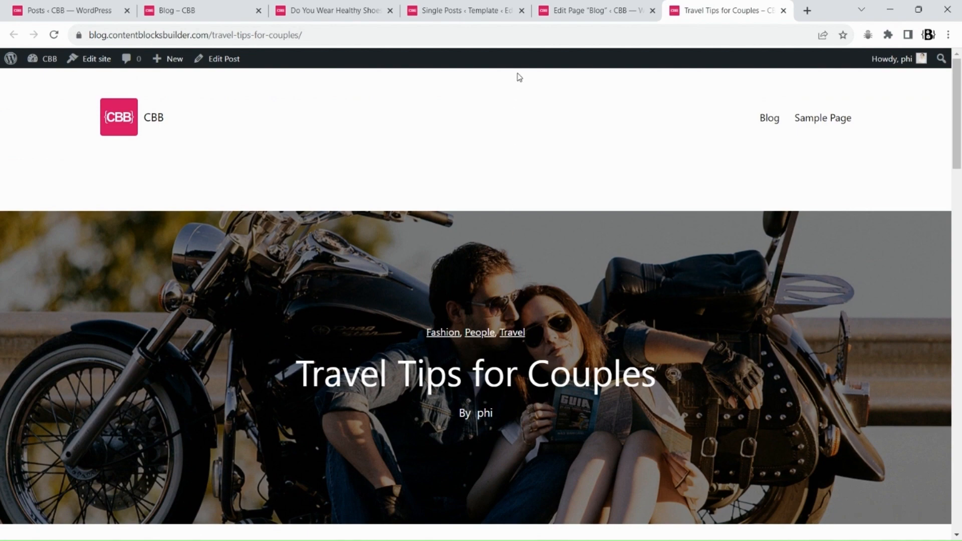
Open the Block Enhancements plugin's Manage Features settings from the dashboard
left_click(614, 10)
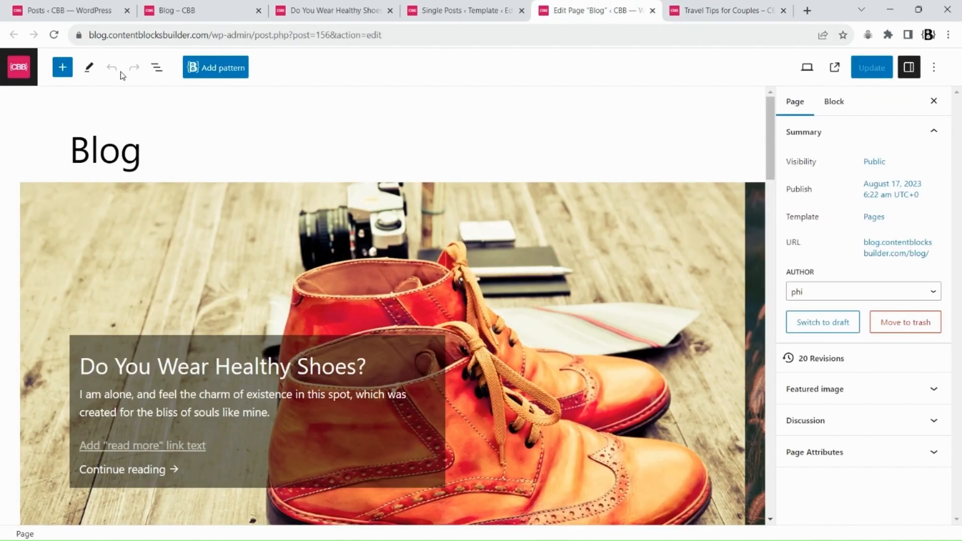
left_click(19, 68)
mouse_move(47, 349)
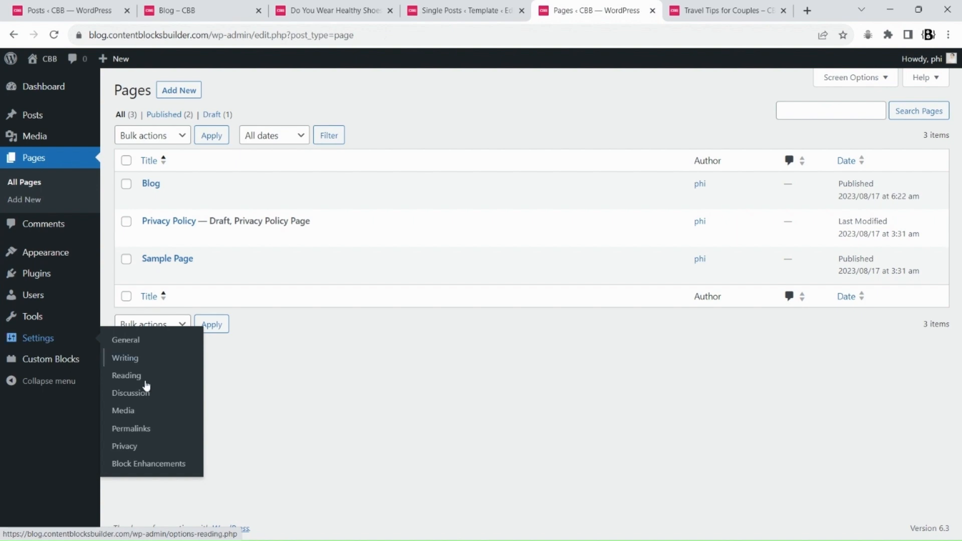
left_click(145, 463)
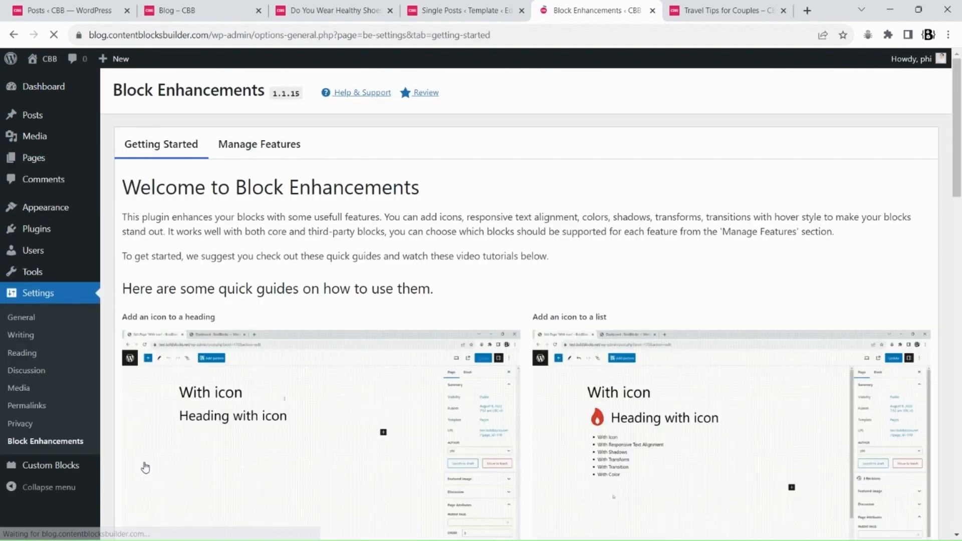
left_click(251, 146)
Enable Text Shadow support for the Advanced group block and update the settings
scroll(401, 301, "down", 3)
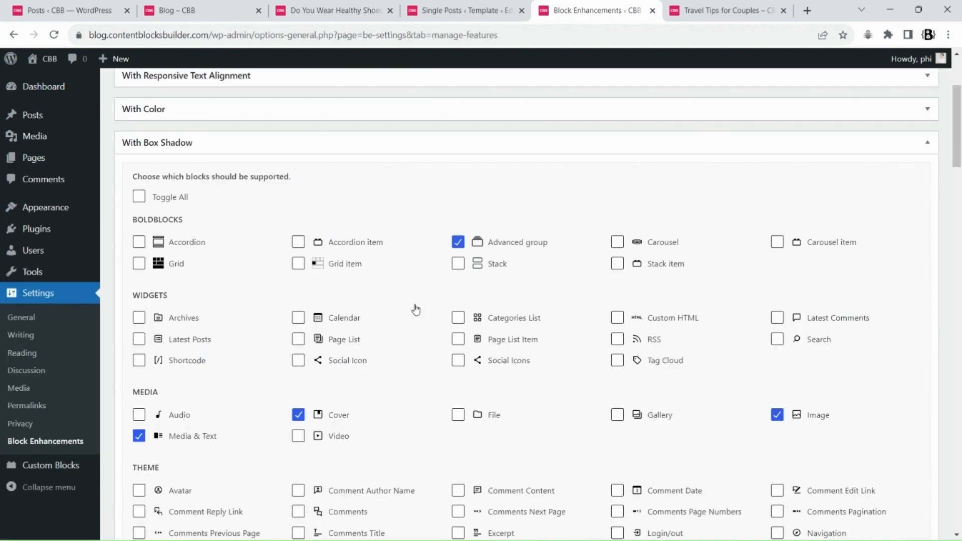
scroll(415, 310, "up", 3)
left_click(226, 303)
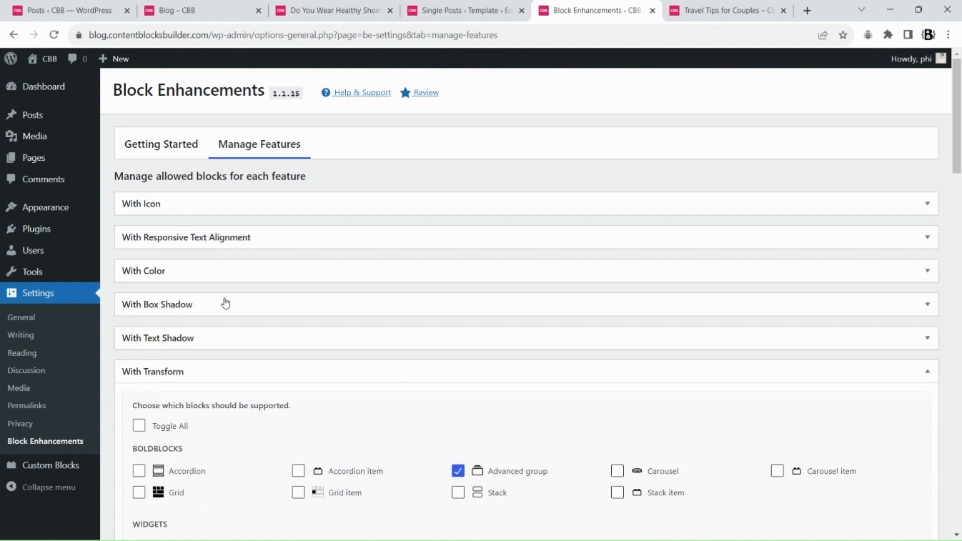
left_click(298, 339)
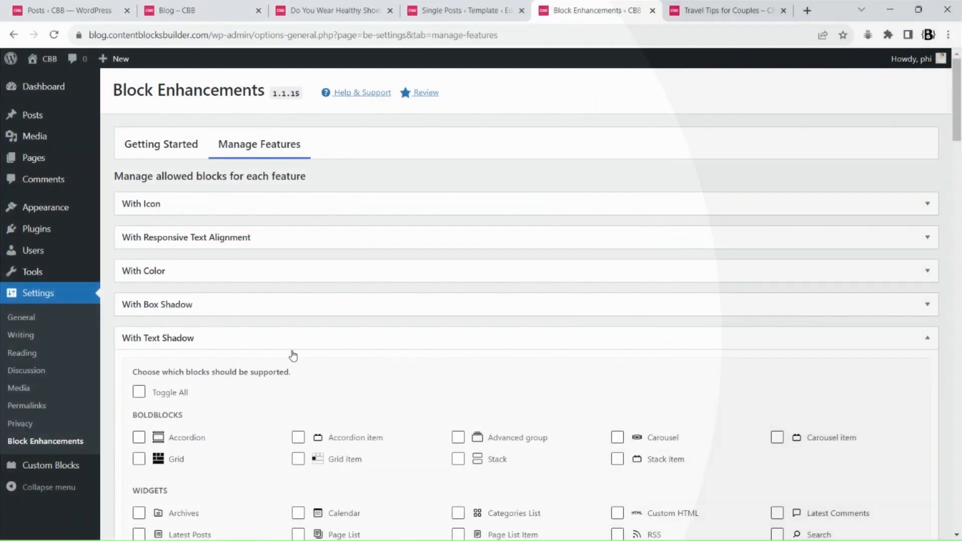
scroll(472, 360, "down", 3)
left_click(459, 291)
scroll(485, 352, "down", 10)
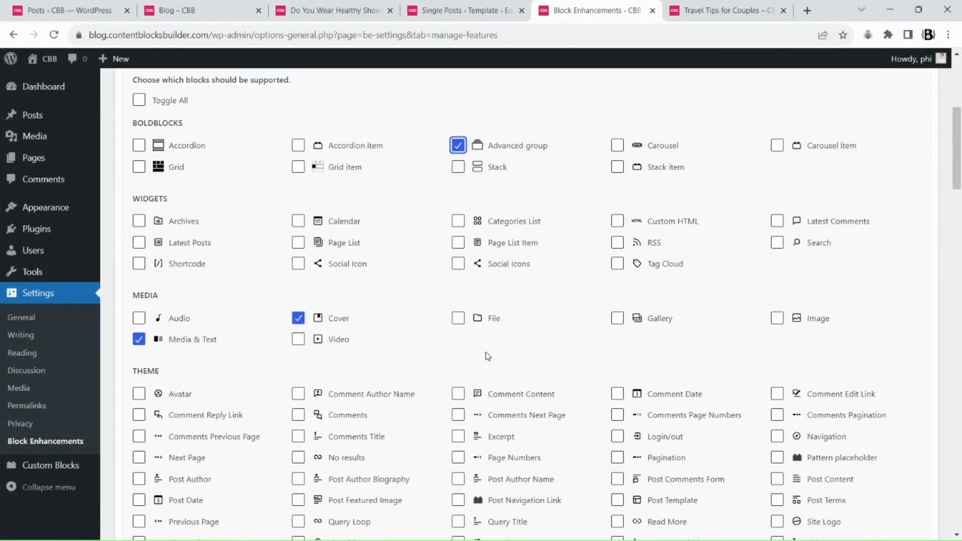
left_click(157, 407)
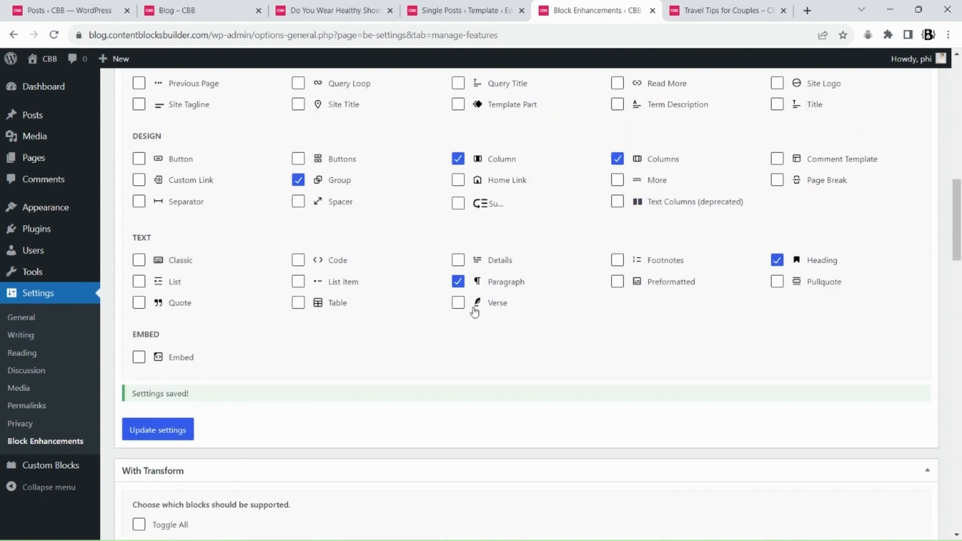
Reload the Single Posts template in the site editor
left_click(449, 8)
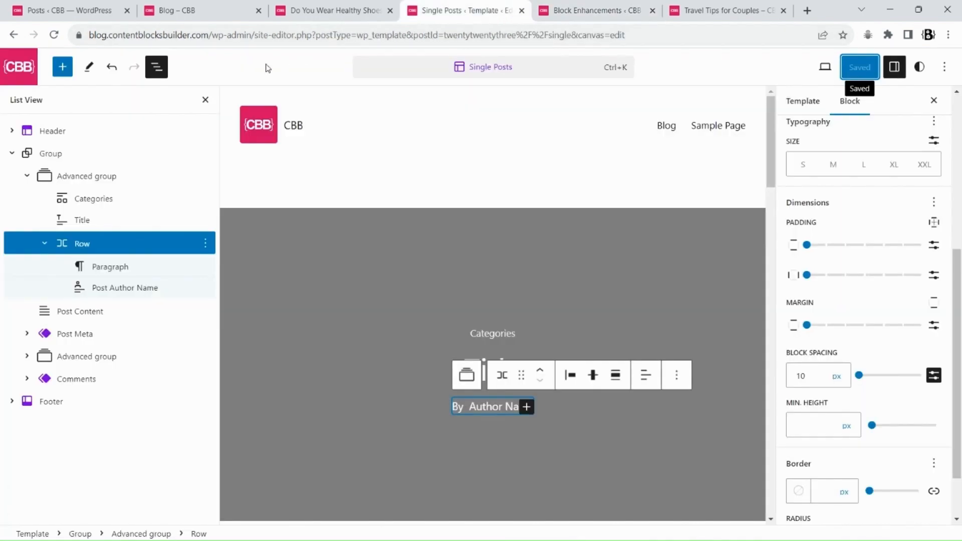
left_click(55, 42)
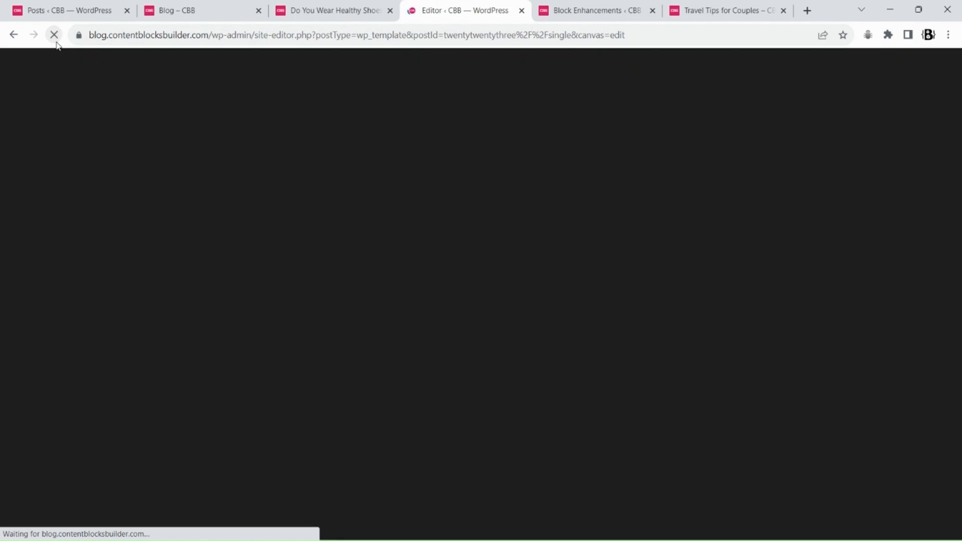
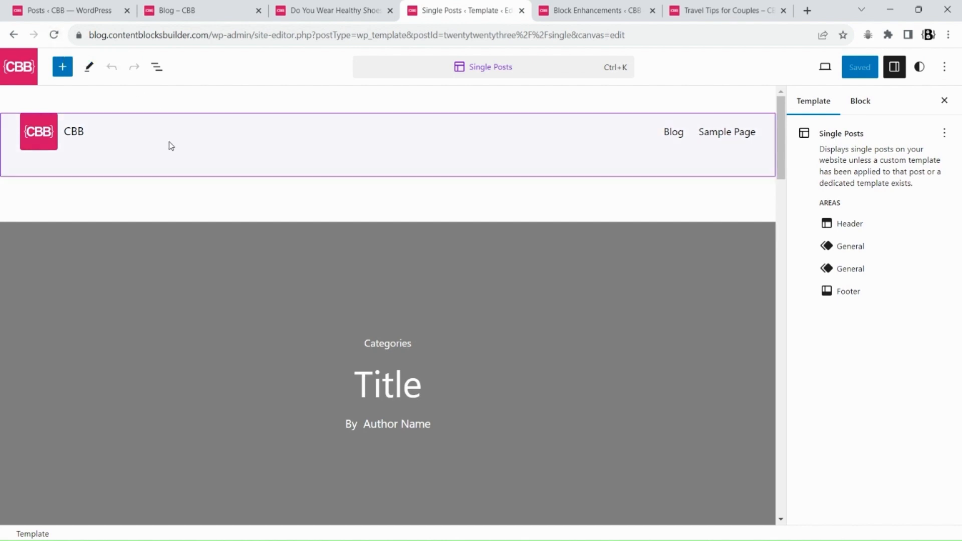
Add a text shadow to the featured-image header group block through its Block Enhancements tools
left_click(138, 241)
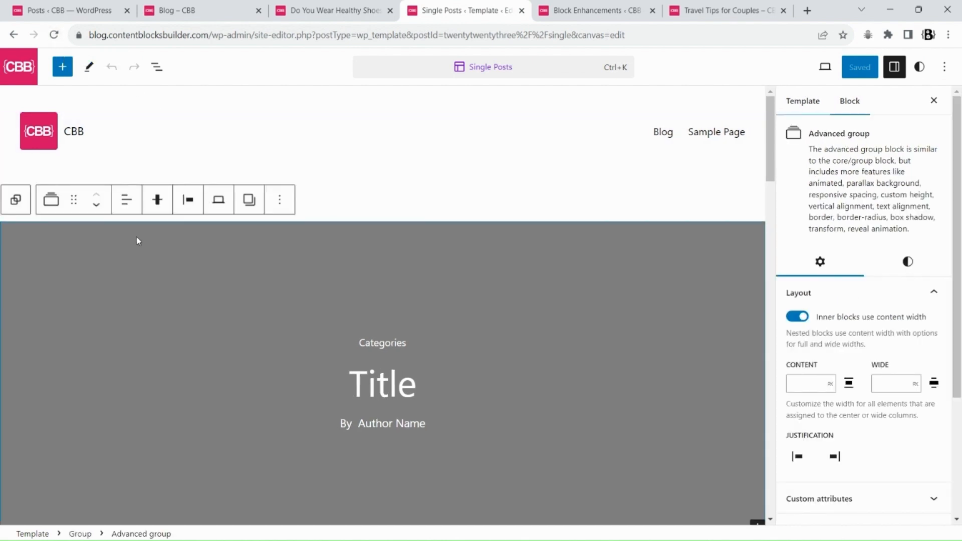
left_click(913, 264)
scroll(938, 333, "down", 12)
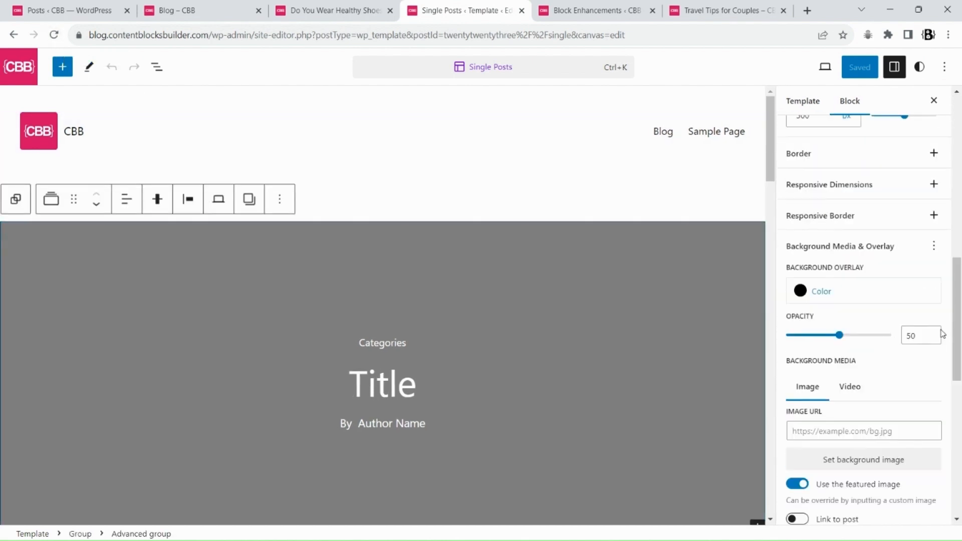
left_click(933, 509)
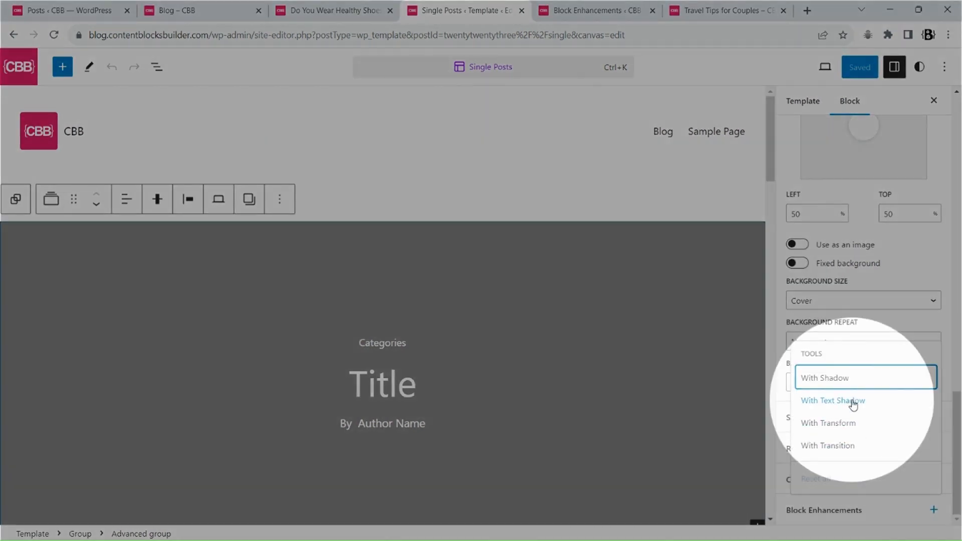
left_click(853, 401)
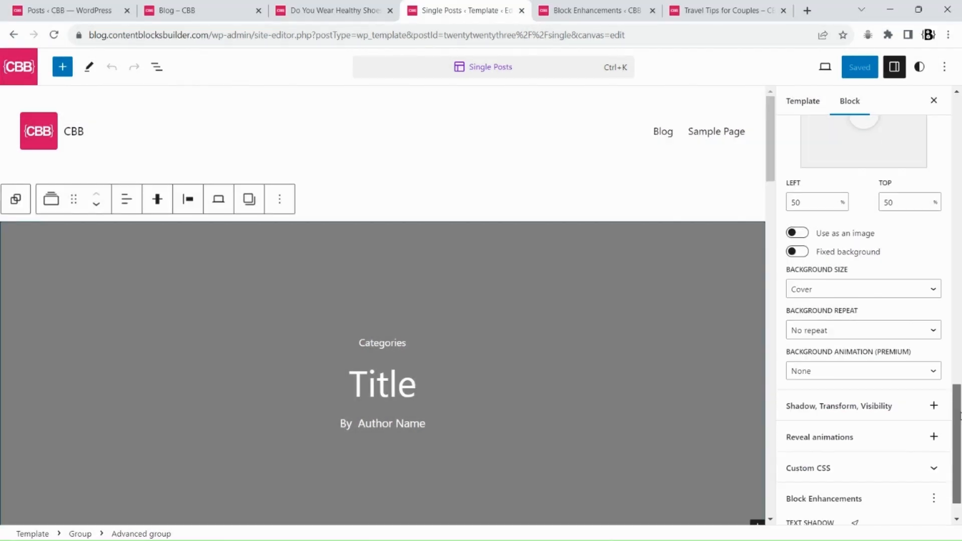
scroll(960, 469, "down", 1)
left_click(833, 505)
scroll(899, 446, "down", 2)
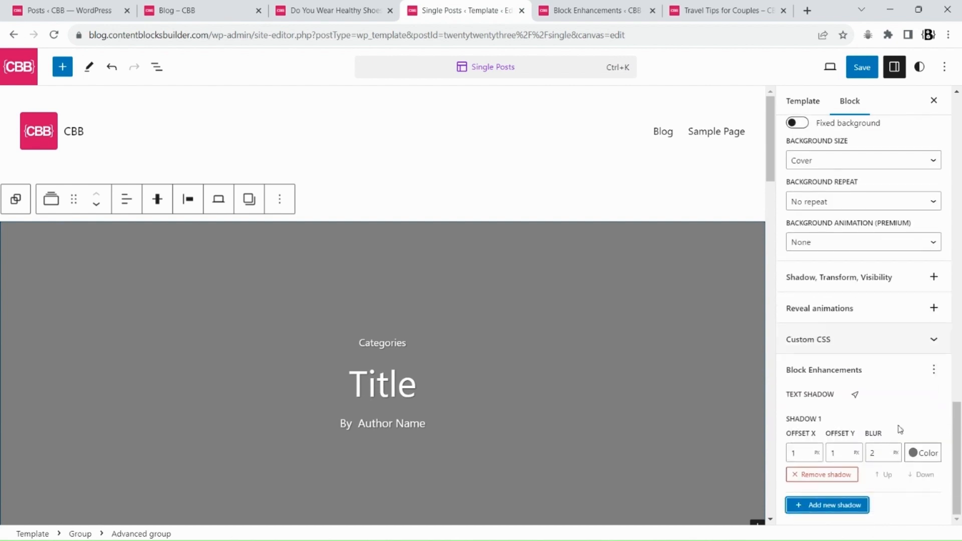
Set the text shadow color to black and its blur to 3
left_click(921, 453)
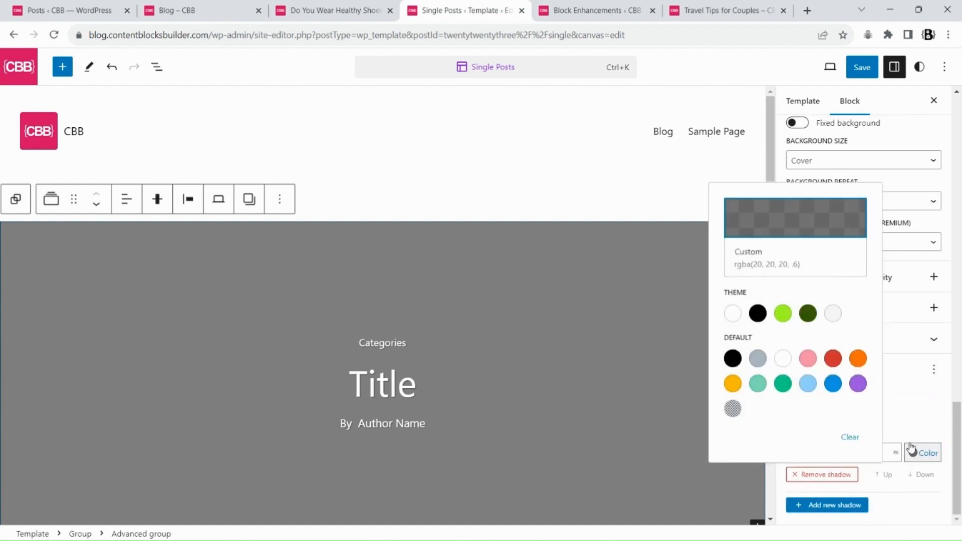
left_click(759, 314)
left_click(927, 447)
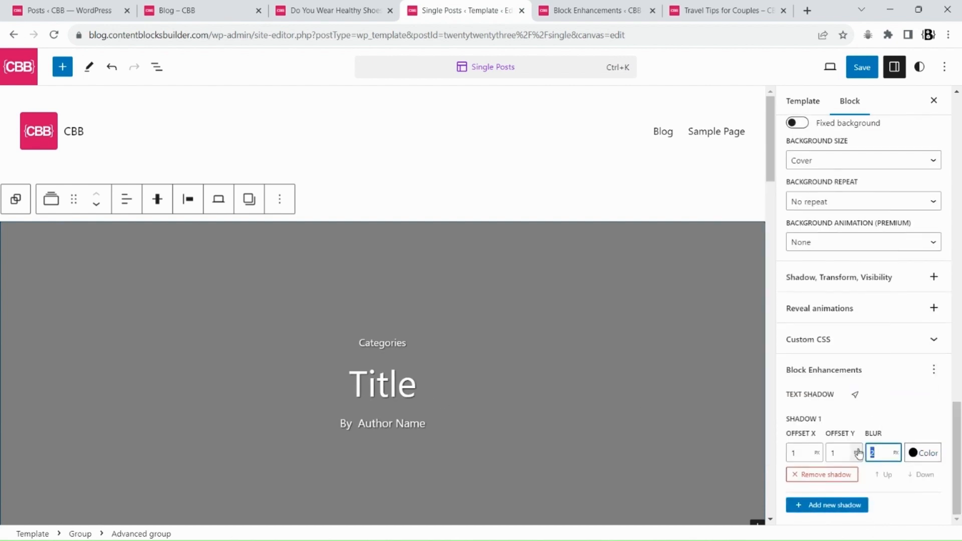
Save the template and view the text shadow on the Travel Tips for Couples post
left_click(860, 67)
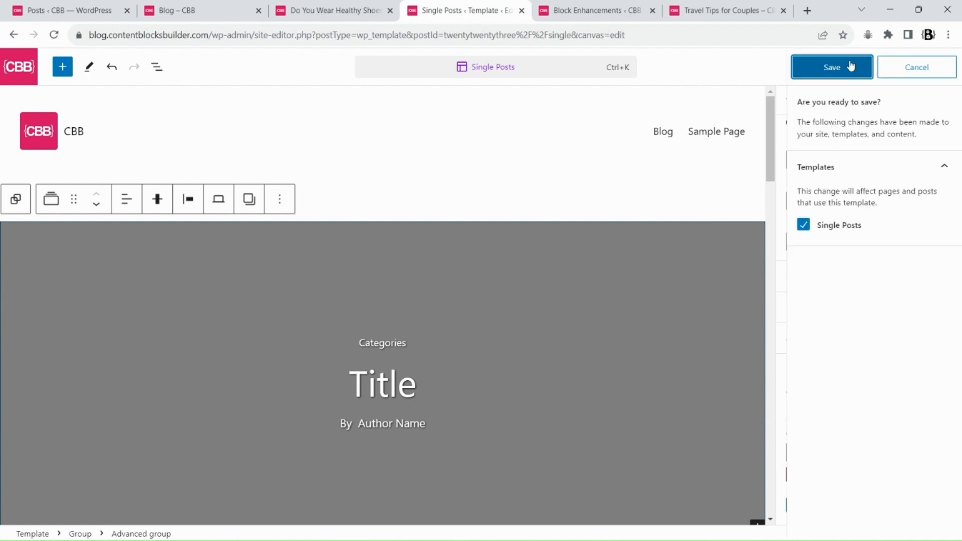
left_click(828, 67)
left_click(716, 10)
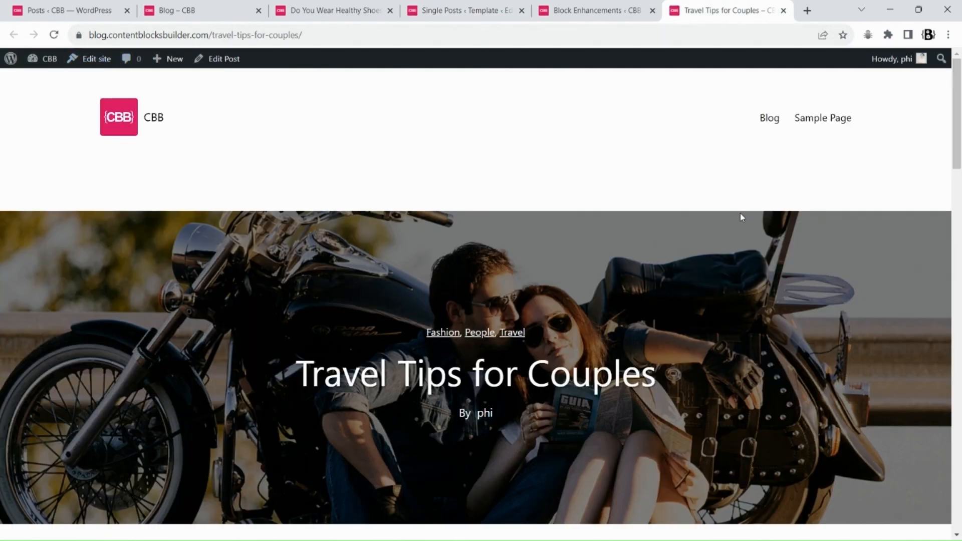
scroll(742, 218, "down", 5)
scroll(494, 256, "up", 3)
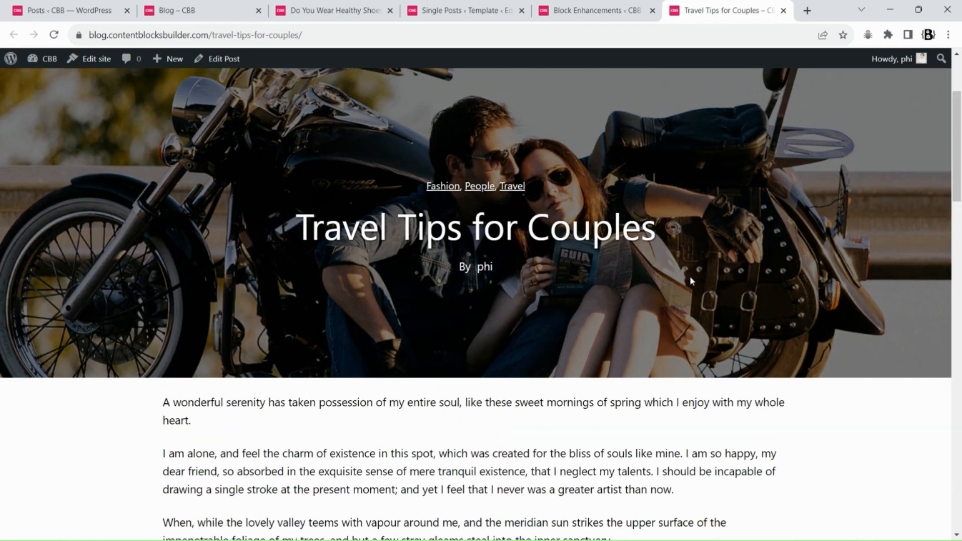
scroll(461, 346, "up", 3)
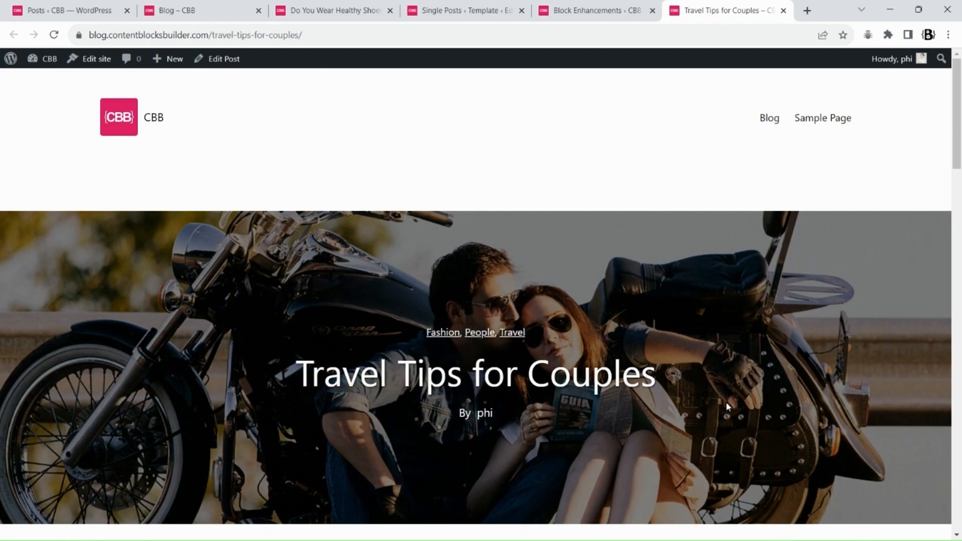
Set the header group's background animation to Scroll horizontal
left_click(445, 10)
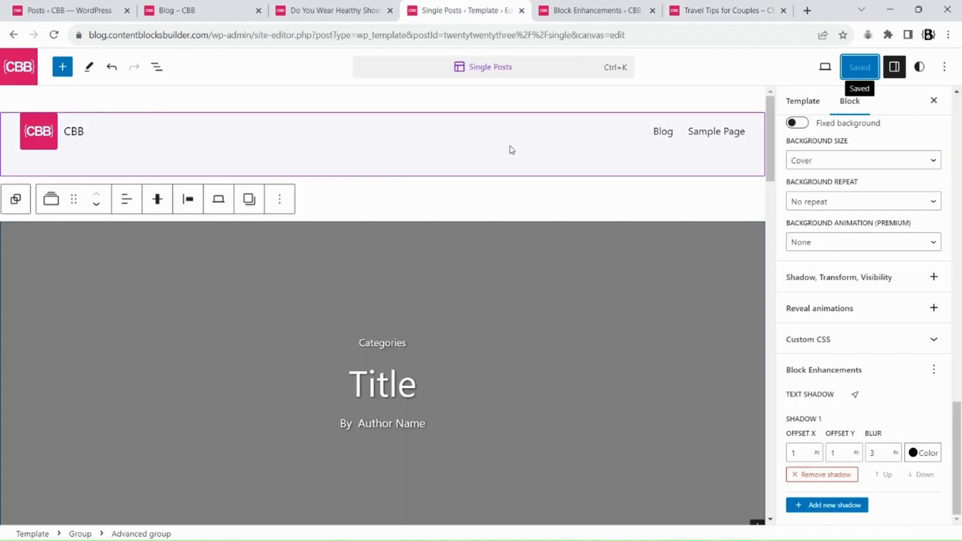
scroll(307, 237, "down", 3)
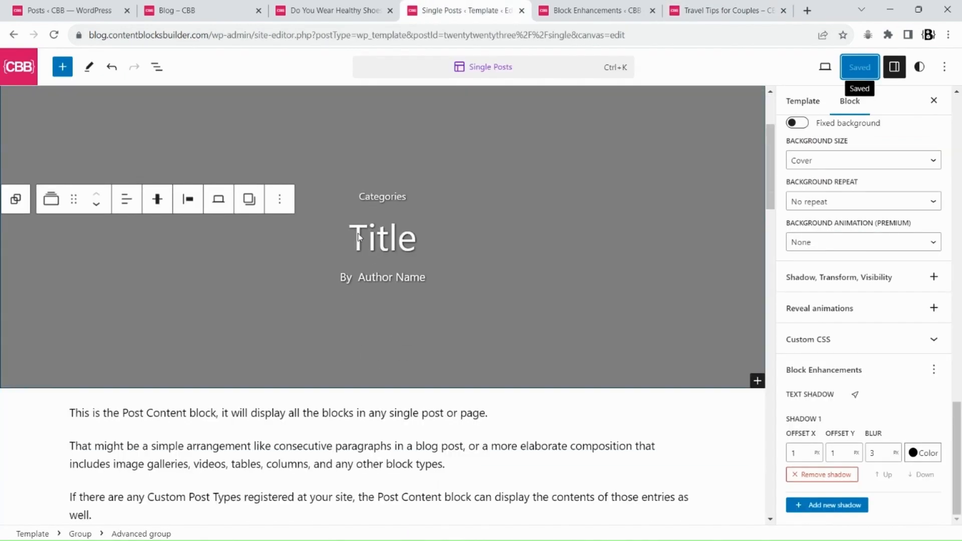
scroll(928, 307, "up", 3)
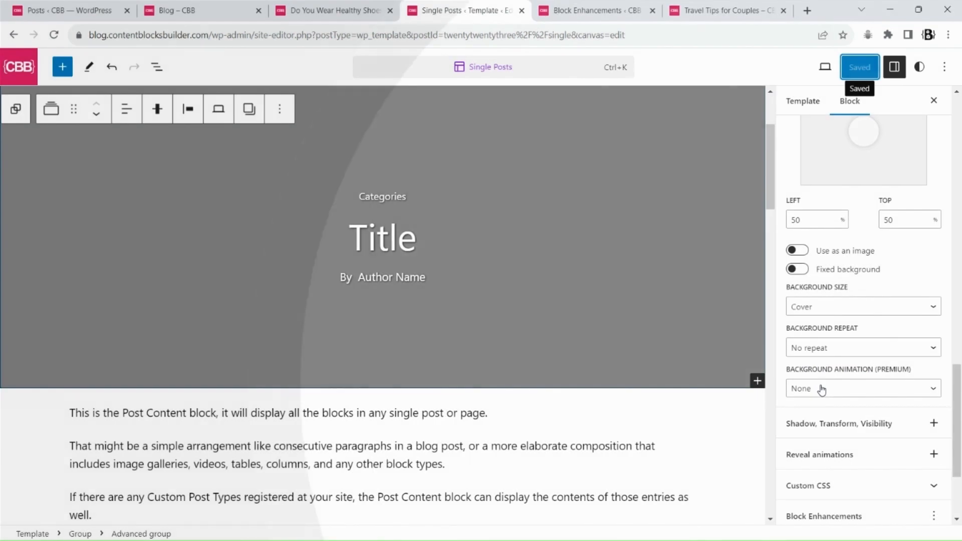
left_click(821, 390)
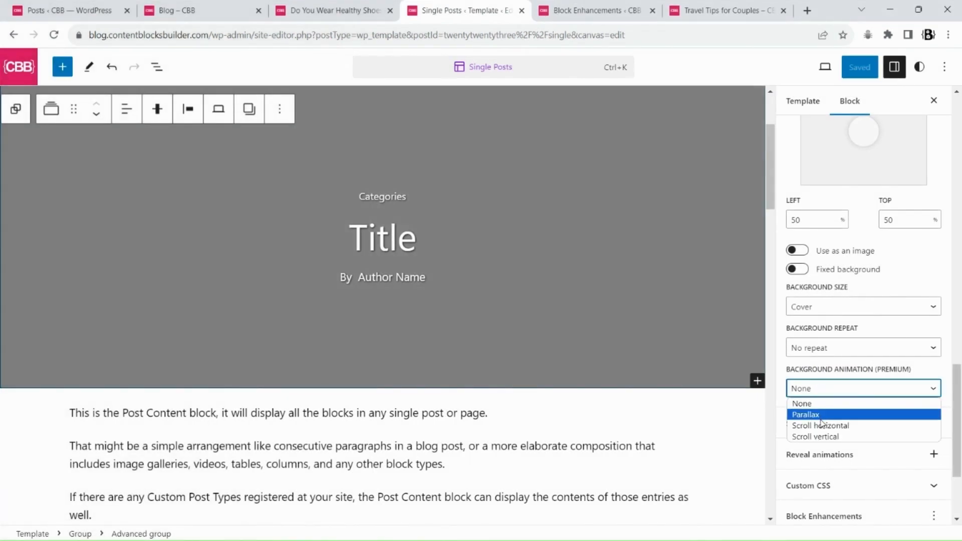
left_click(839, 425)
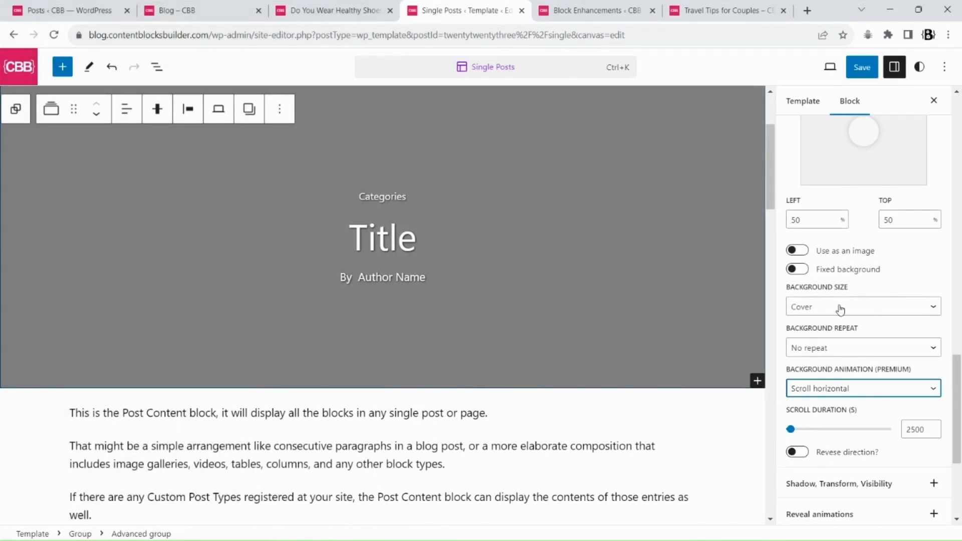
Save the template and reload the Travel Tips for Couples post to preview the animation
left_click(861, 67)
left_click(847, 70)
left_click(745, 10)
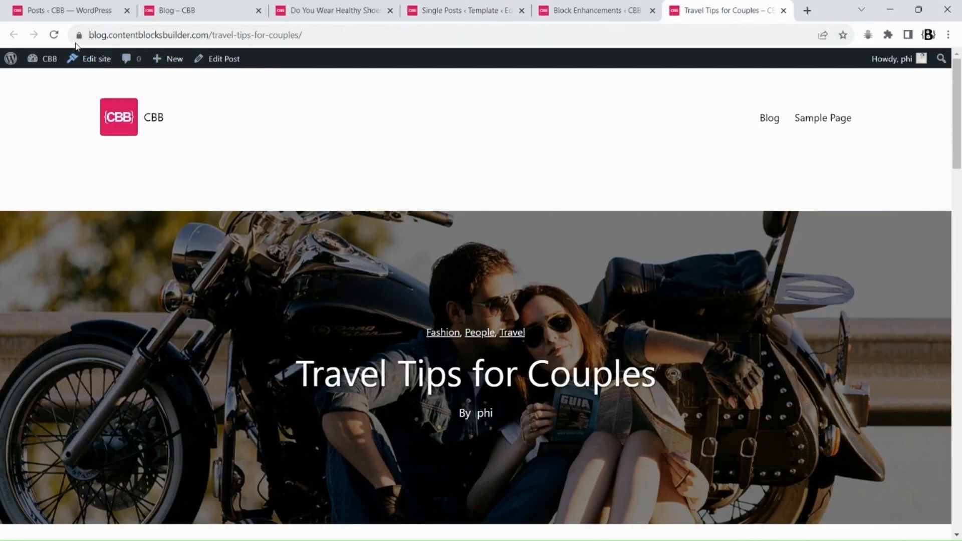
left_click(54, 35)
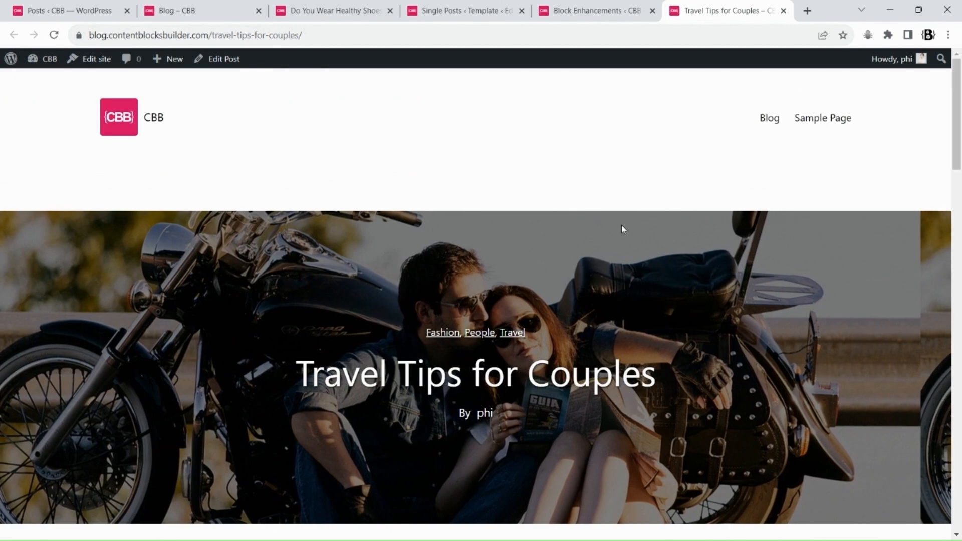
Change the header group's background animation to Scroll vertical
left_click(466, 10)
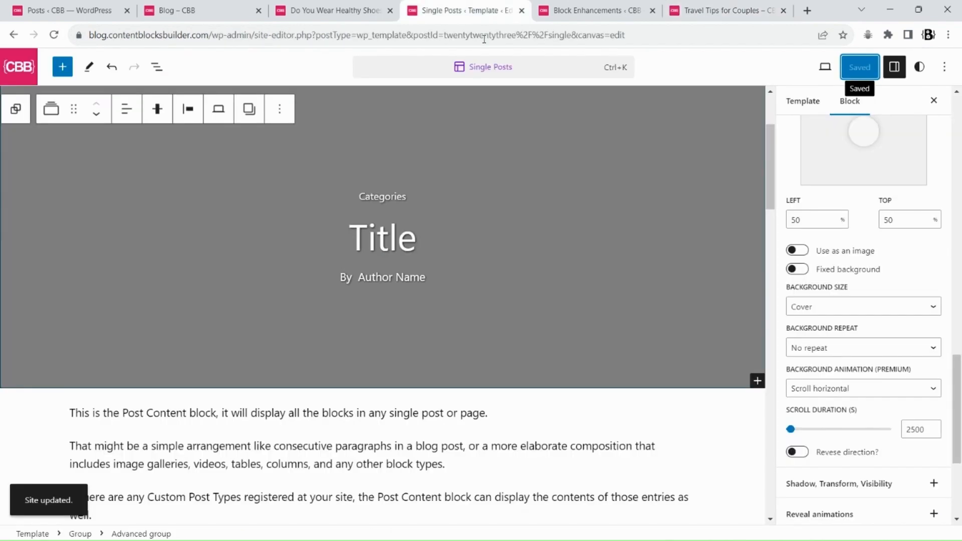
left_click(862, 390)
left_click(851, 433)
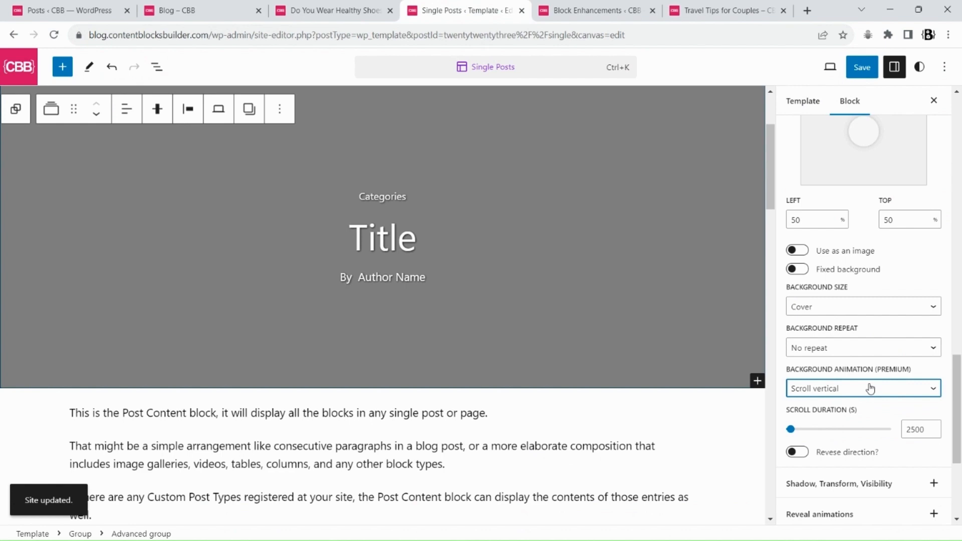
Save the template and reload the post to preview the vertical scroll
left_click(860, 69)
left_click(844, 69)
left_click(709, 9)
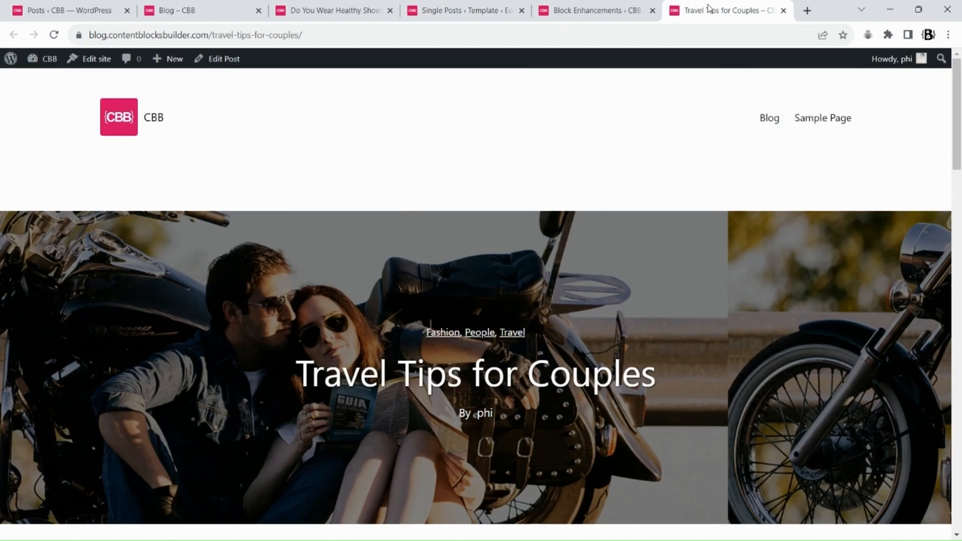
key("F5")
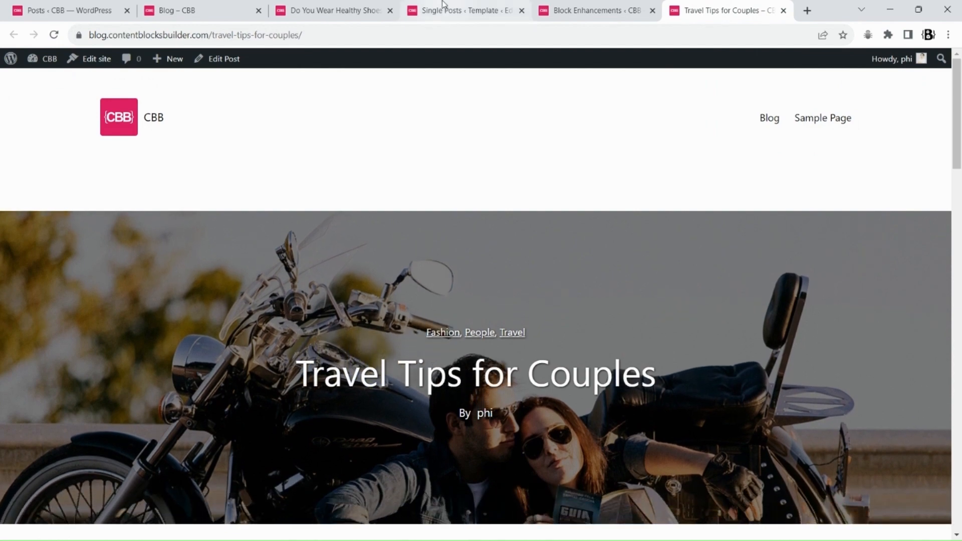
Set the background animation to Parallax and turn on With opacity
left_click(442, 5)
left_click(842, 389)
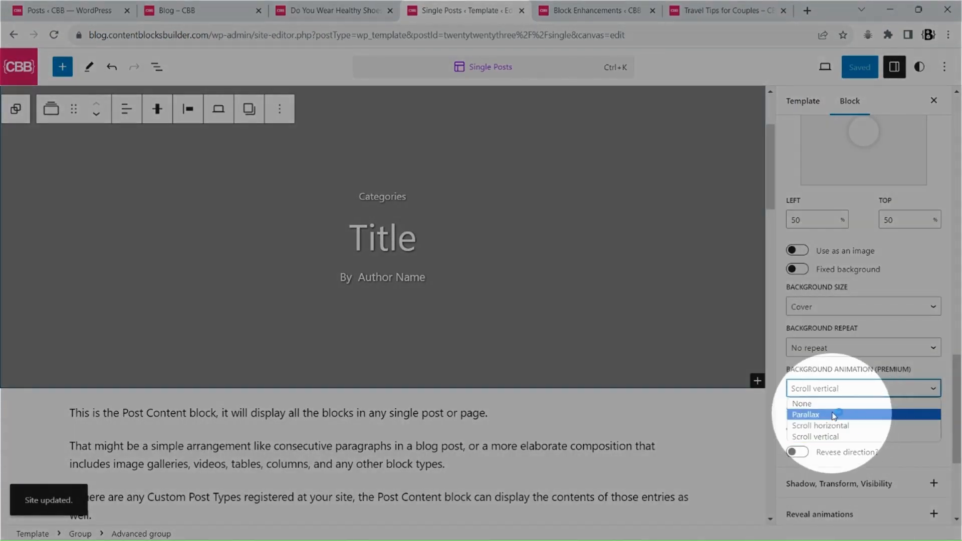
left_click(834, 415)
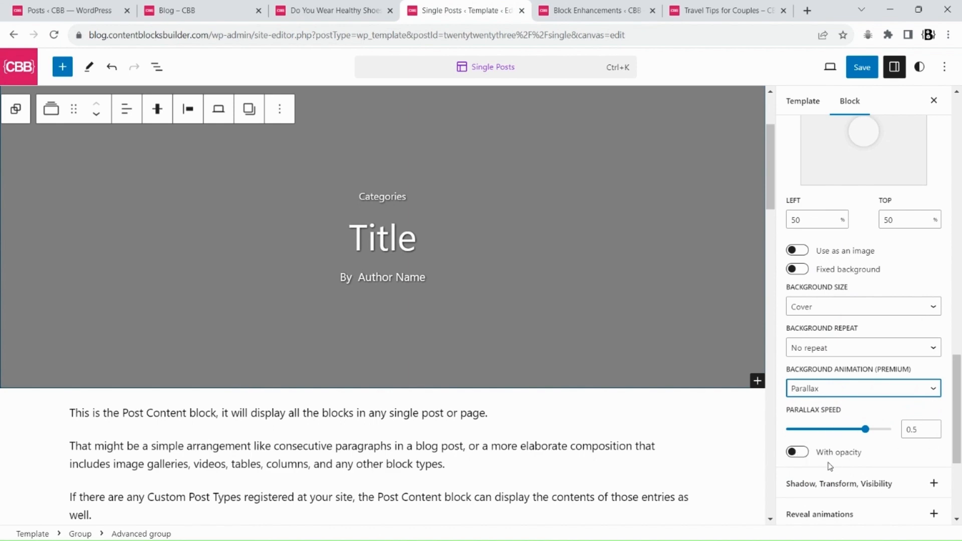
left_click(800, 456)
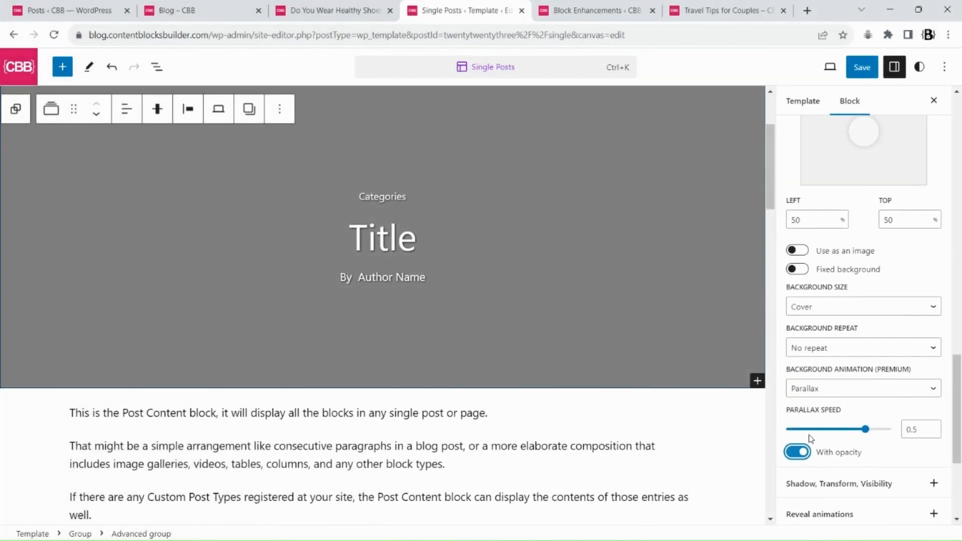
Save the template and reload the Travel Tips for Couples post to check the parallax
left_click(859, 71)
left_click(846, 69)
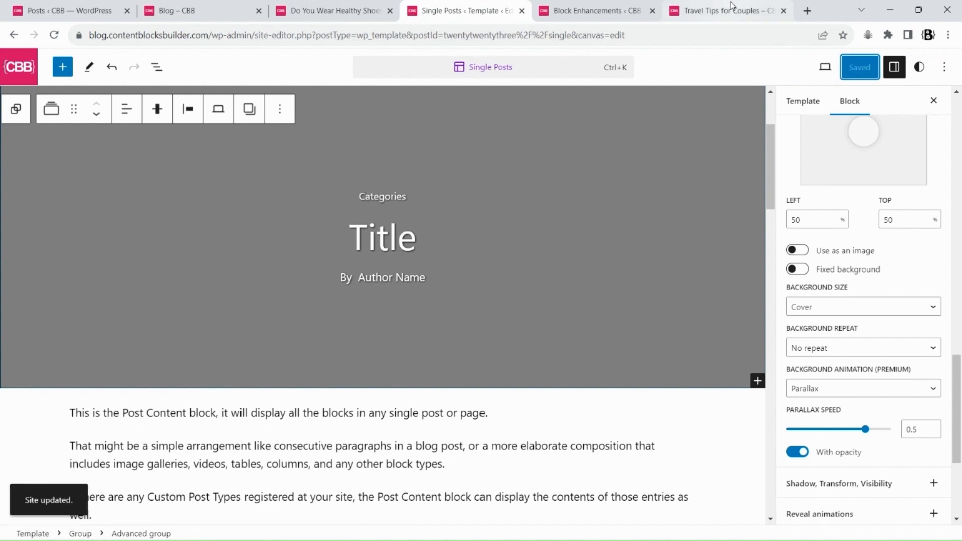
left_click(726, 10)
key("F5")
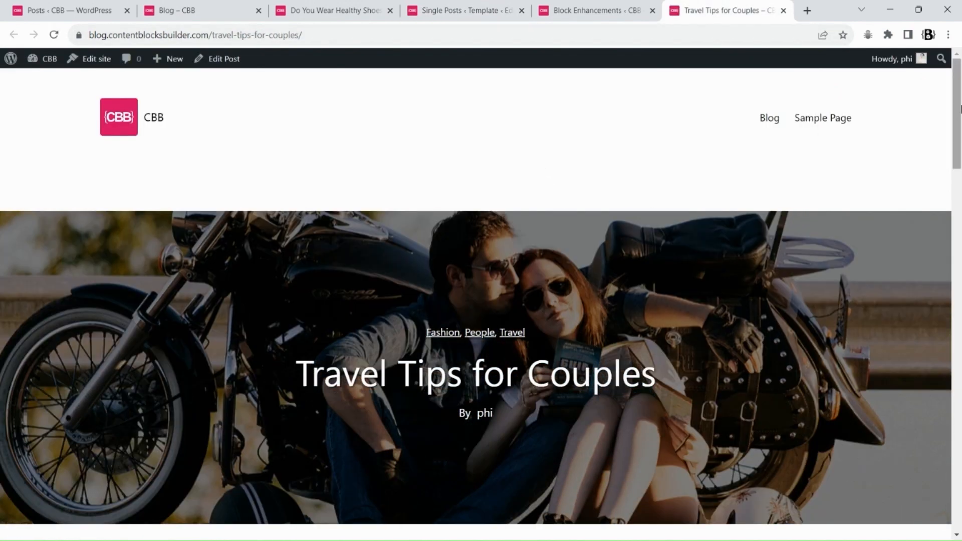
mouse_move(959, 111)
left_mouse_down()
mouse_move(959, 191)
mouse_move(959, 109)
left_mouse_up()
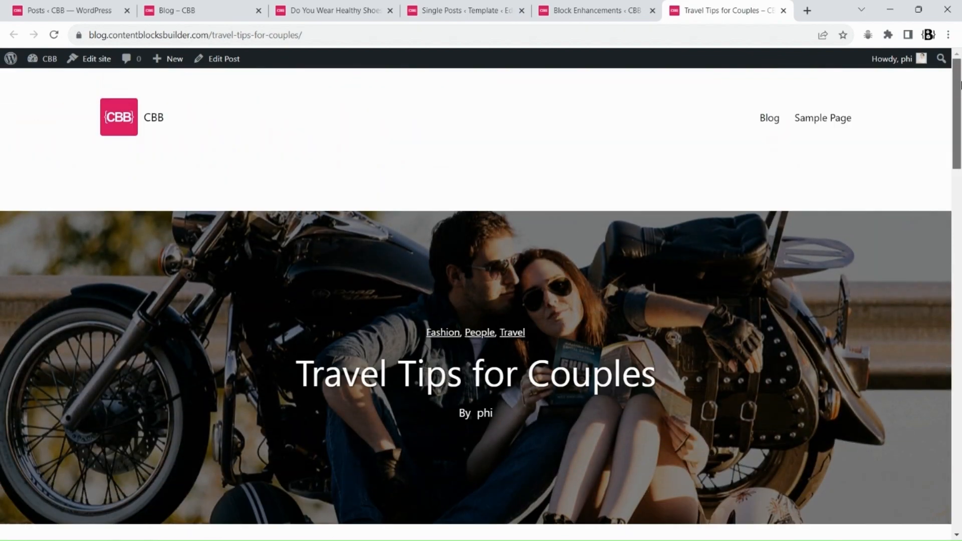
Set the header group's background color to black
left_click(452, 6)
scroll(906, 290, "up", 10)
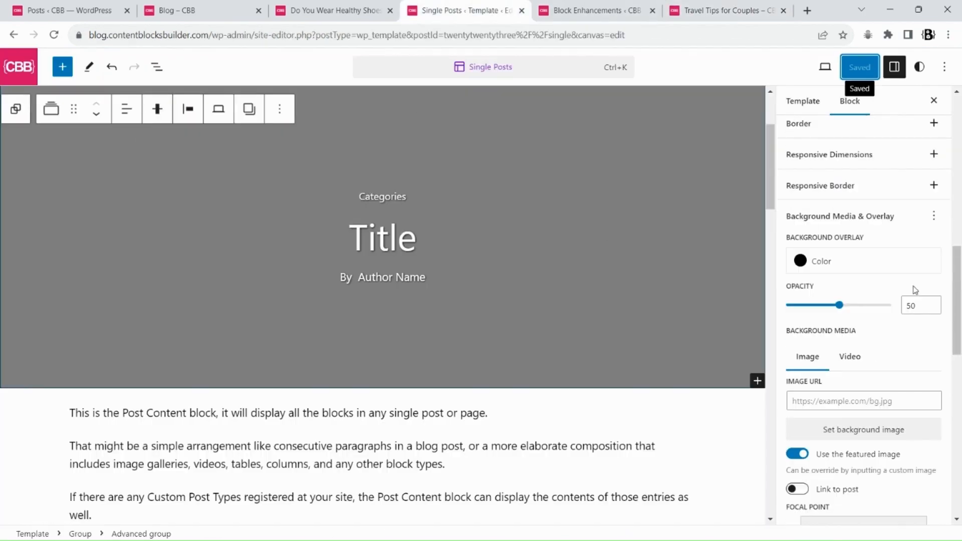
scroll(906, 291, "up", 5)
left_click(841, 329)
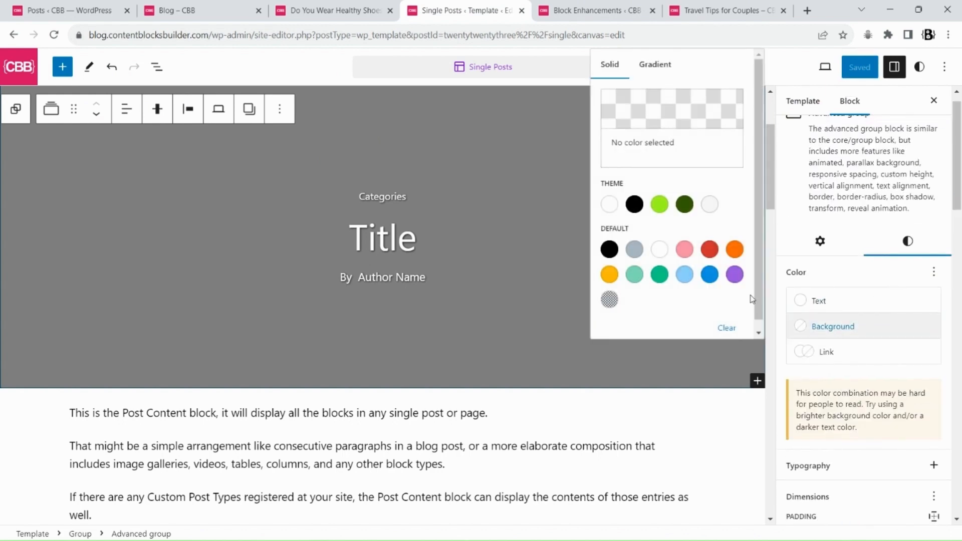
left_click(634, 204)
Save the template and scroll through the updated header on the post
left_click(859, 67)
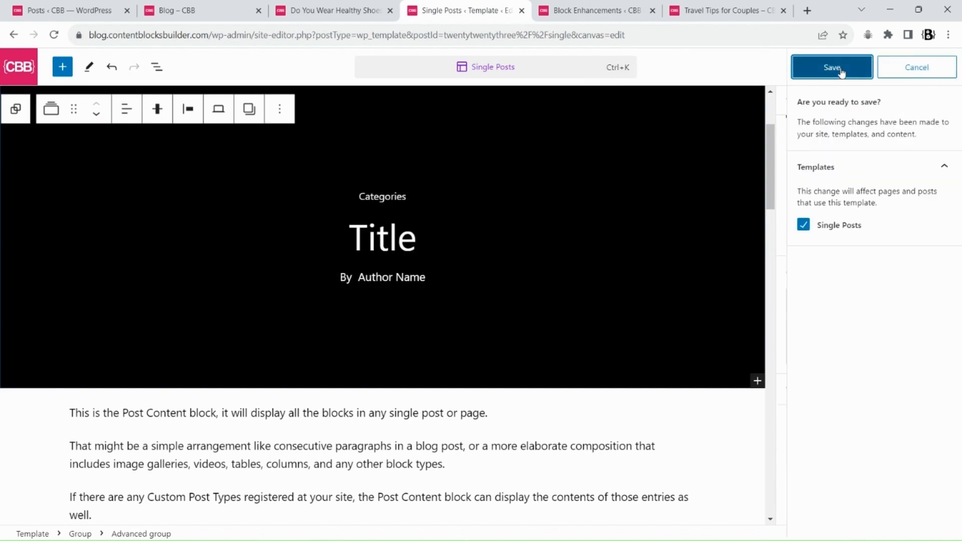
left_click(833, 67)
left_click(722, 11)
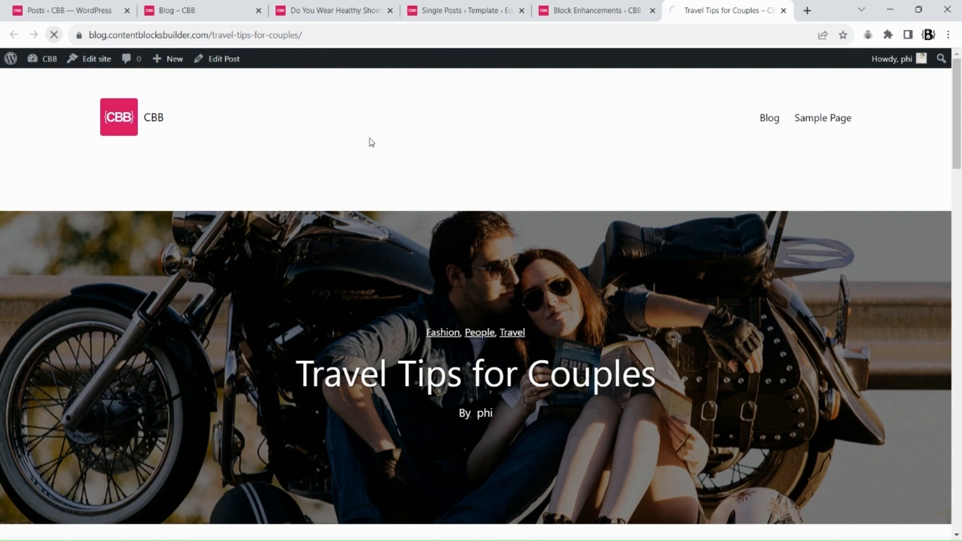
scroll(957, 151, "down", 6)
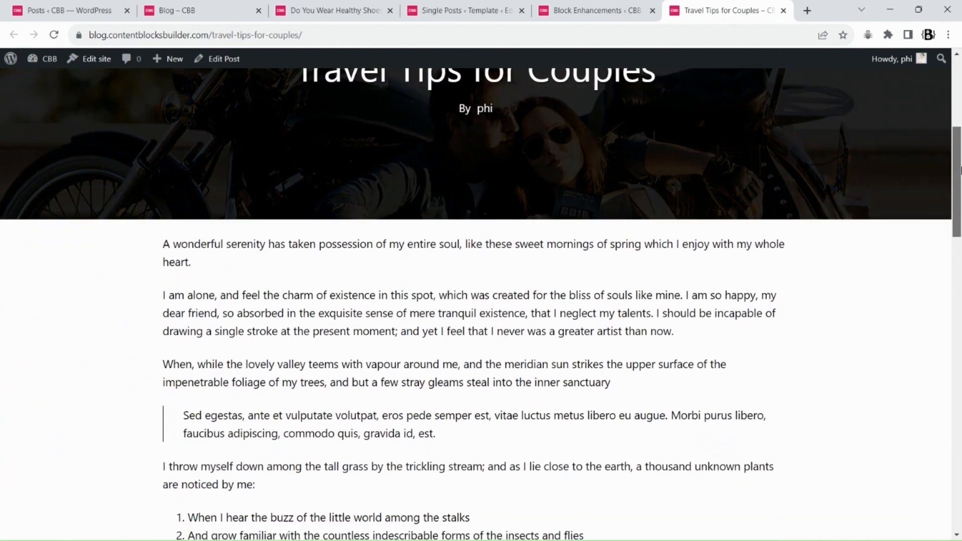
left_click_drag(960, 170, 957, 85)
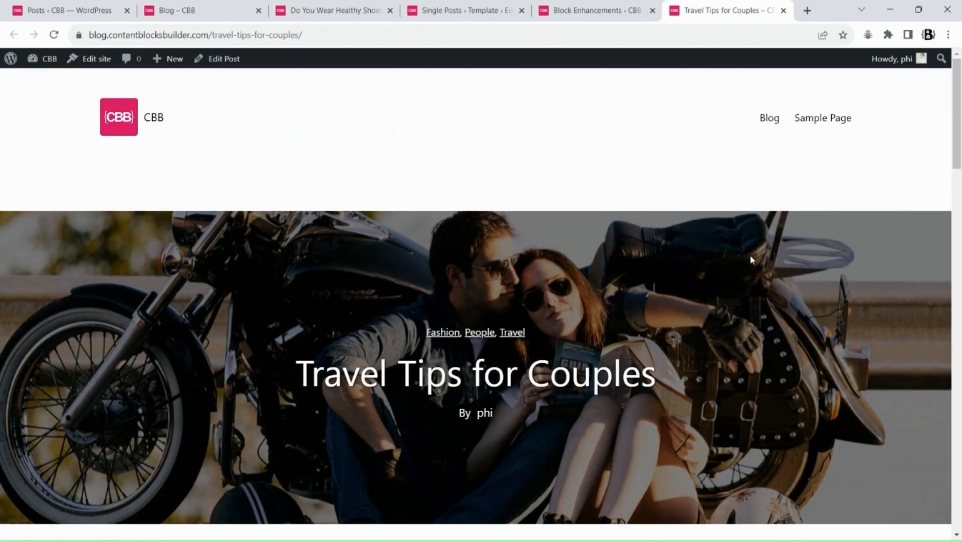